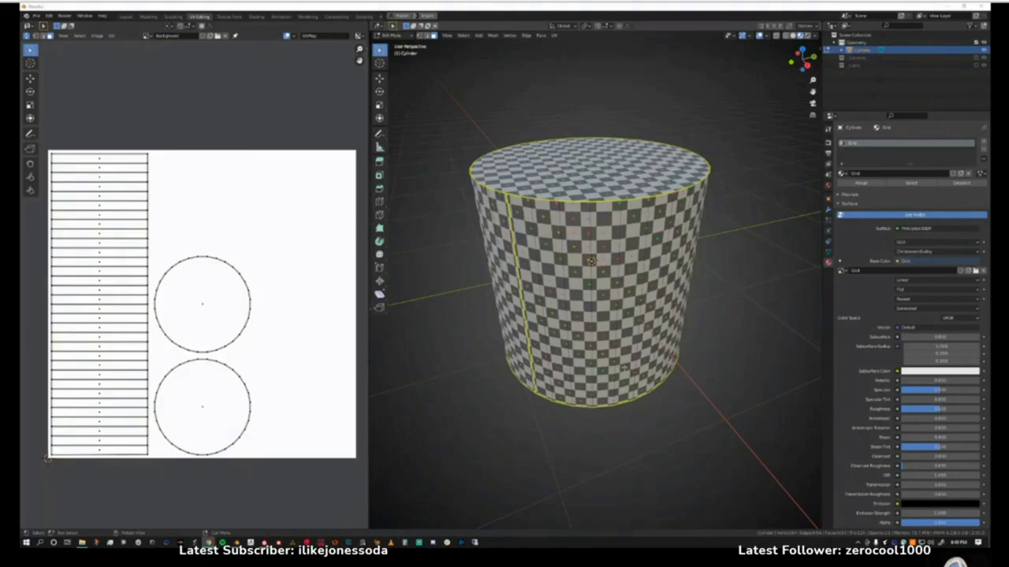
Start a new scene file from the General template in place of the checker-textured cylinder file.
middle_click_drag(625, 367, 554, 337)
middle_click_drag(607, 267, 618, 303)
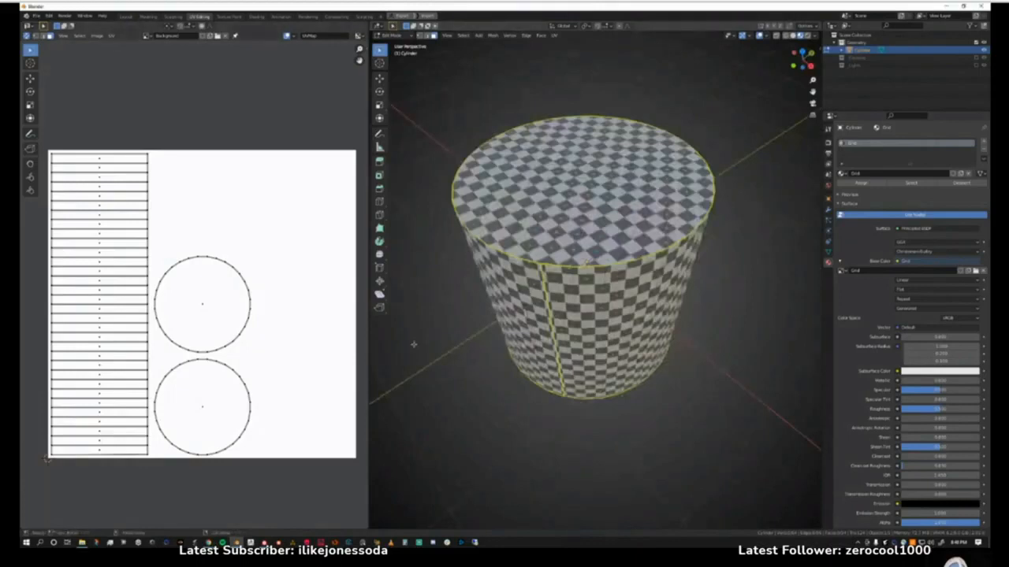
middle_click_drag(414, 345, 410, 315)
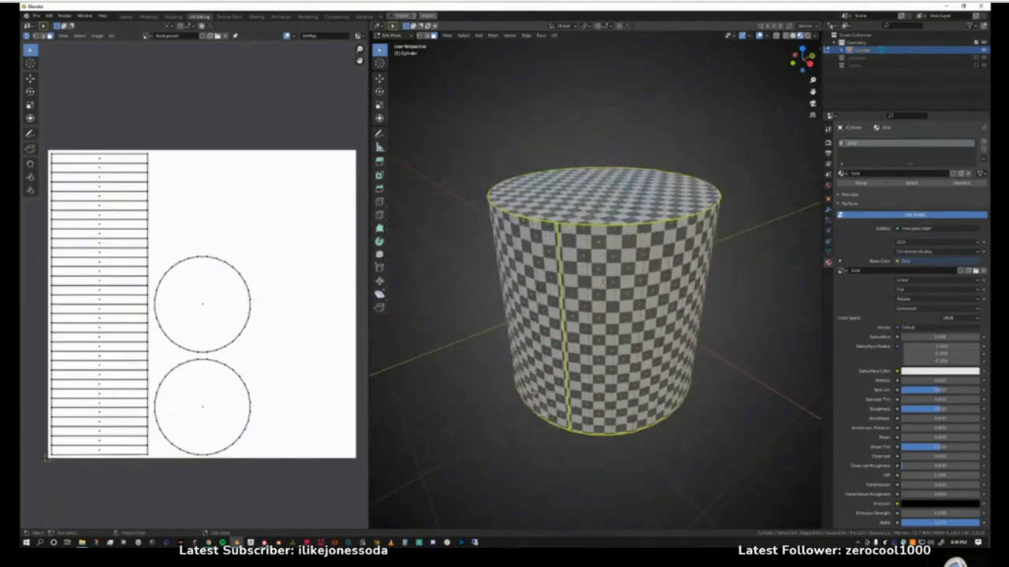
left_click(36, 15)
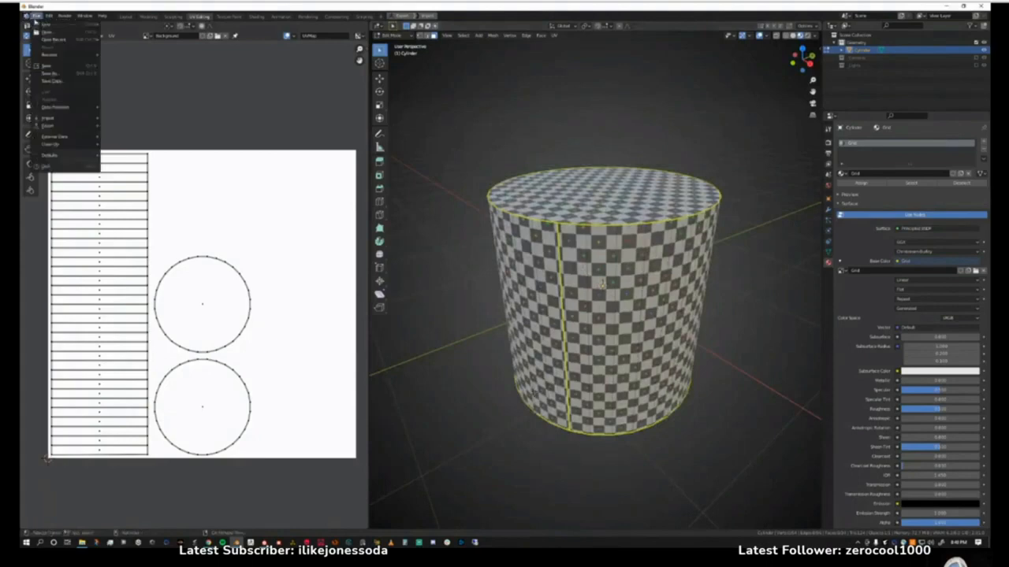
mouse_move(47, 24)
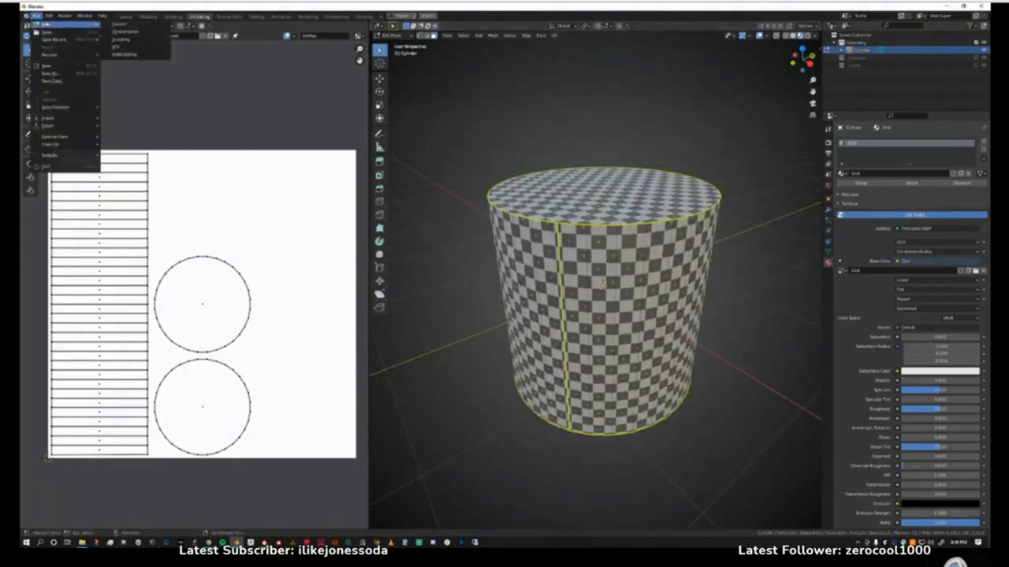
left_click(119, 24)
left_click(509, 286)
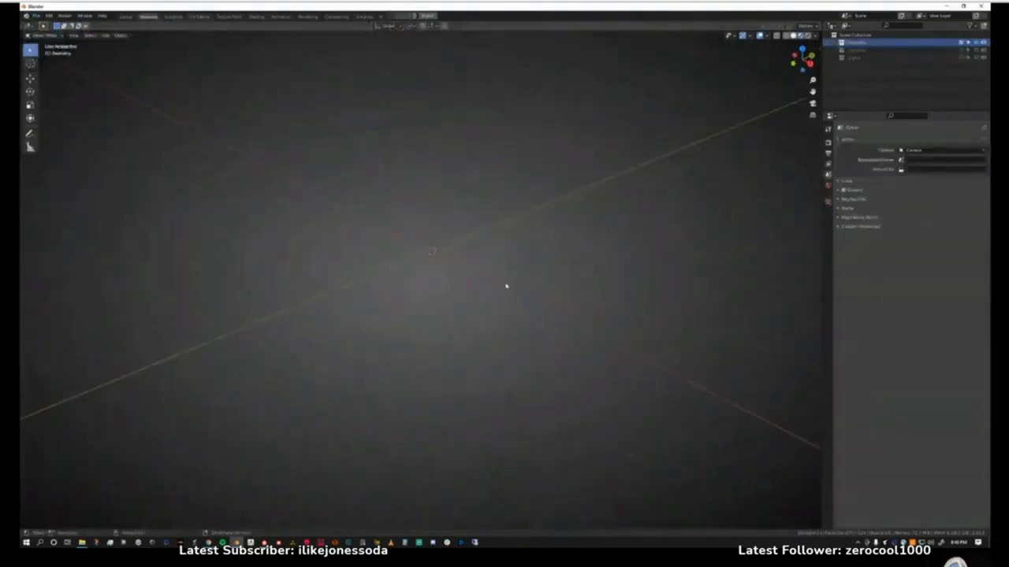
Add a cylinder mesh at the world origin of the empty scene.
key("n")
key("n")
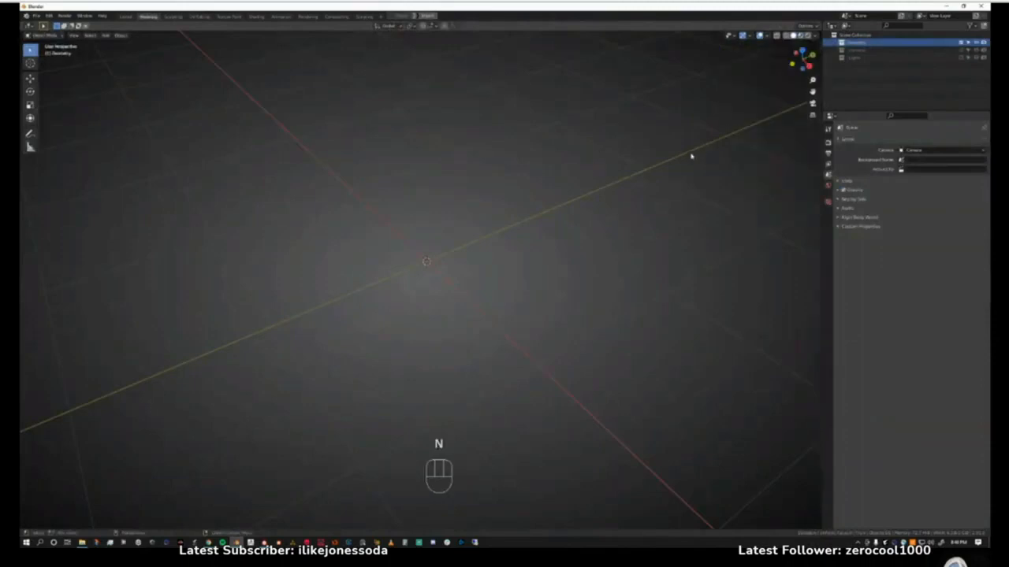
key("shift+a")
mouse_move(579, 214)
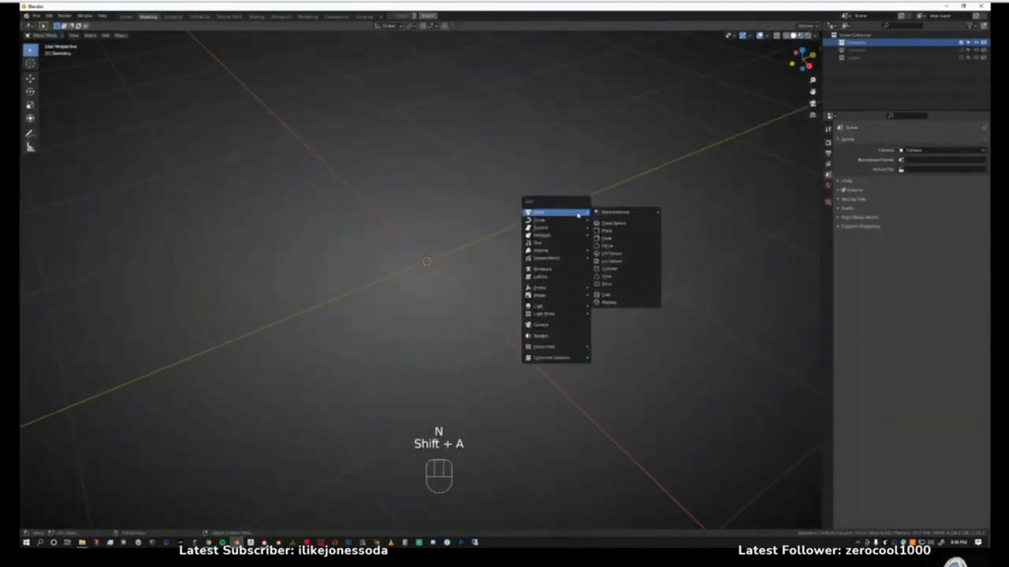
left_click(610, 269)
middle_click_drag(478, 293, 487, 254)
middle_click_drag(487, 255, 469, 274)
Apply smooth shading to the whole cylinder.
right_click(470, 228)
mouse_move(440, 318)
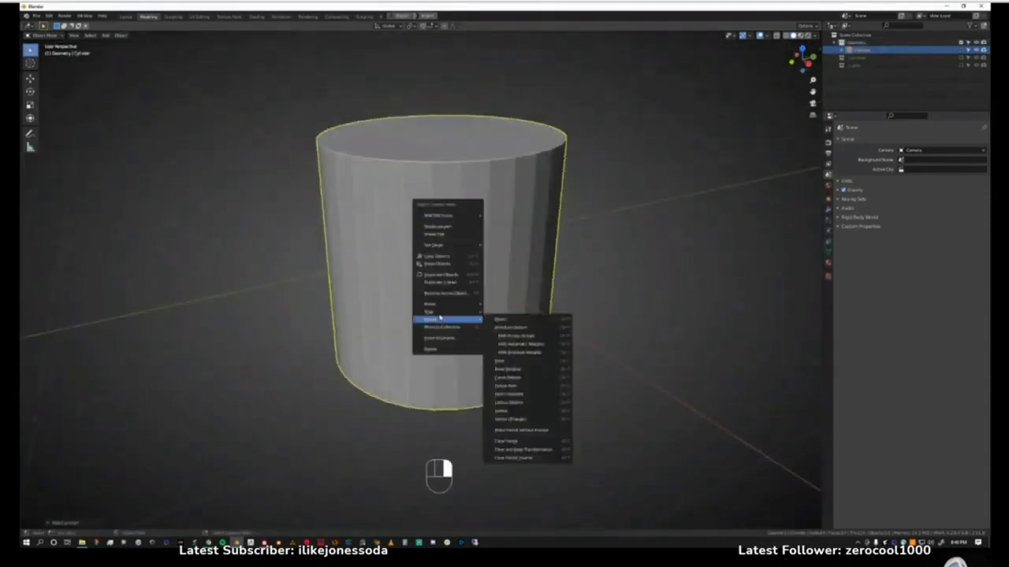
left_click(444, 227)
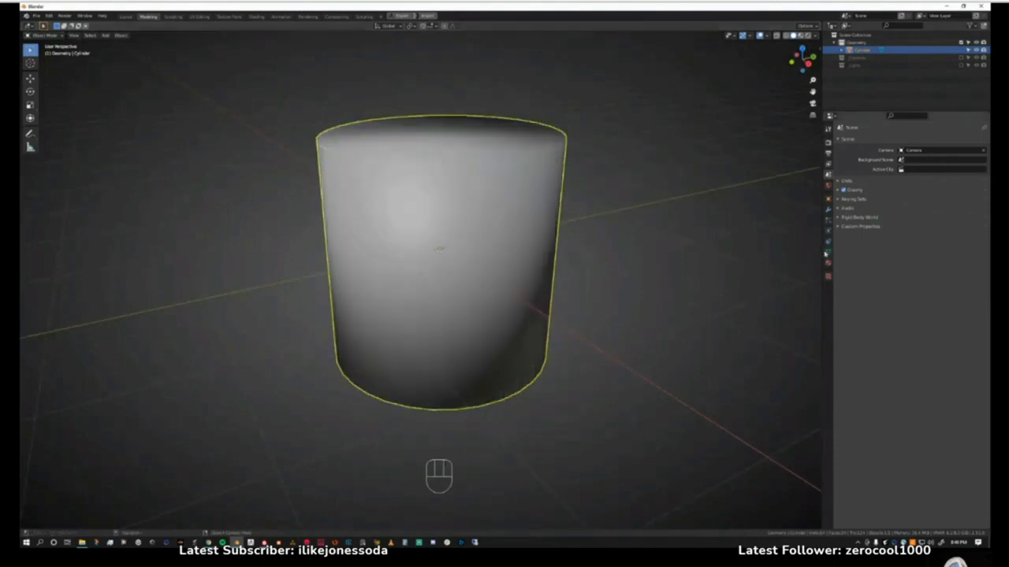
Enable Auto Smooth in the normals settings of the cylinder's mesh data.
left_click(828, 251)
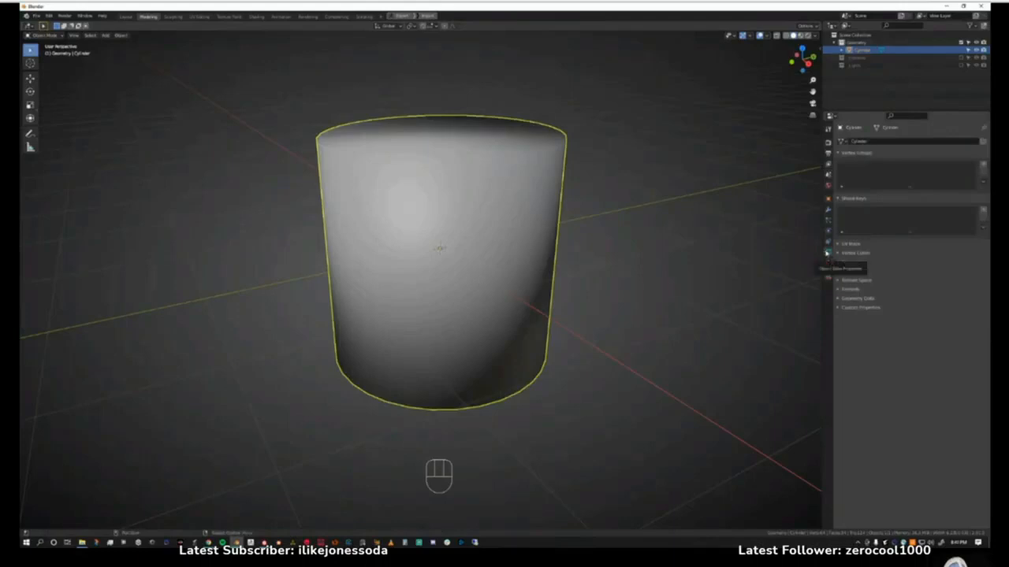
left_click(840, 272)
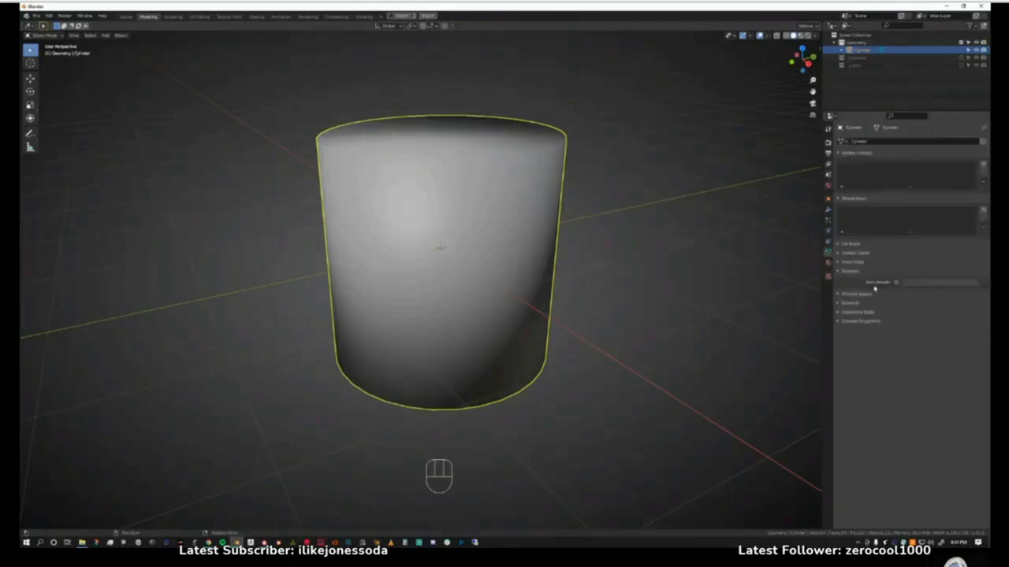
left_click(896, 283)
mouse_move(602, 272)
middle_mouse_down()
mouse_move(585, 282)
mouse_move(578, 270)
mouse_move(492, 306)
middle_mouse_up()
scroll(549, 284, "up", 1)
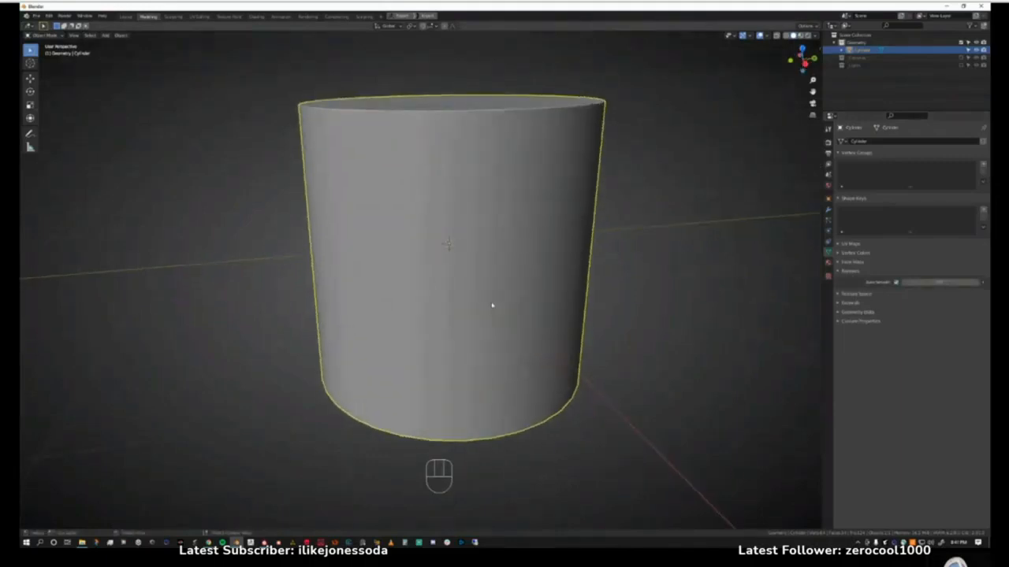
scroll(414, 256, "down", 2)
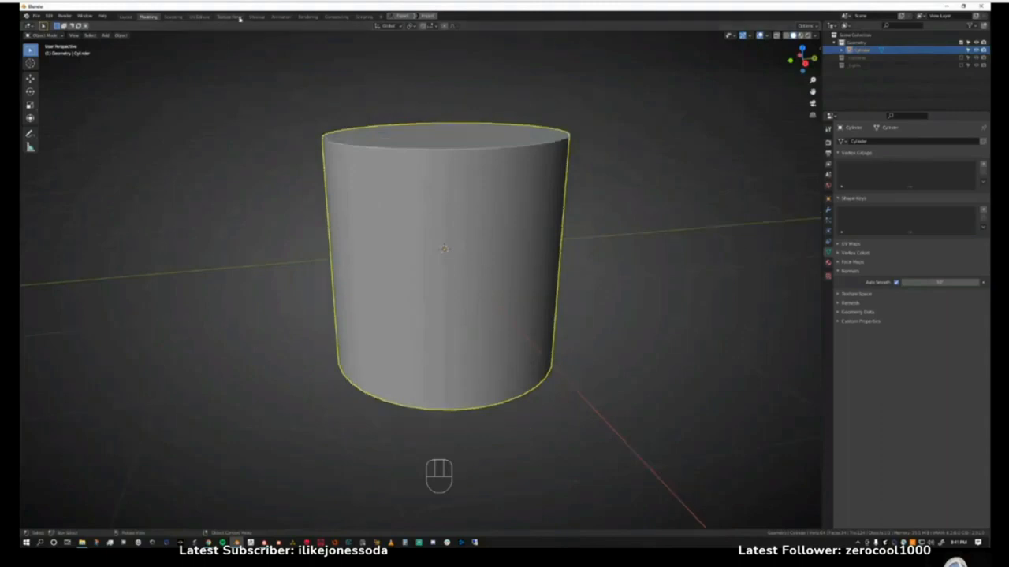
left_click(200, 16)
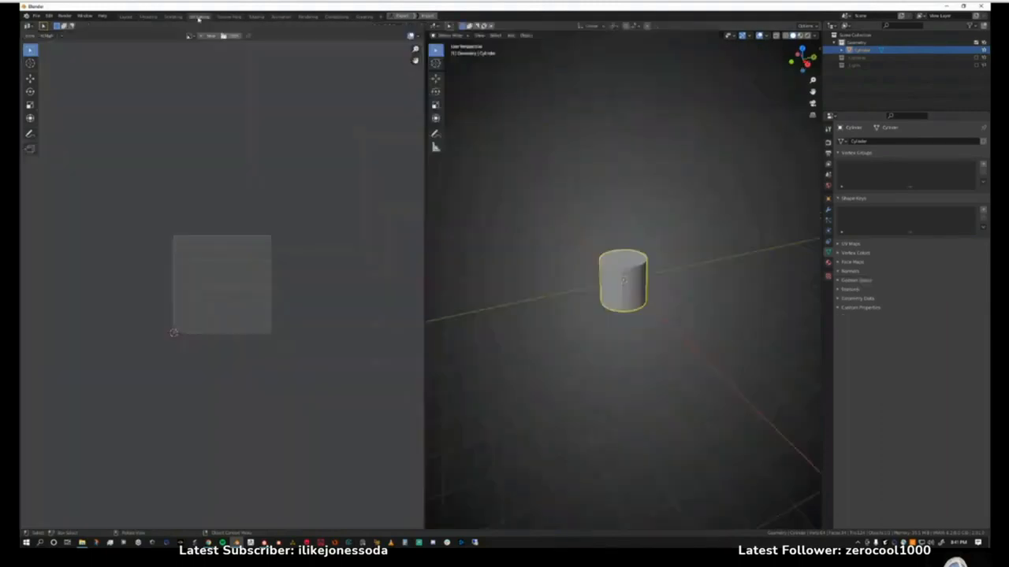
left_click(149, 16)
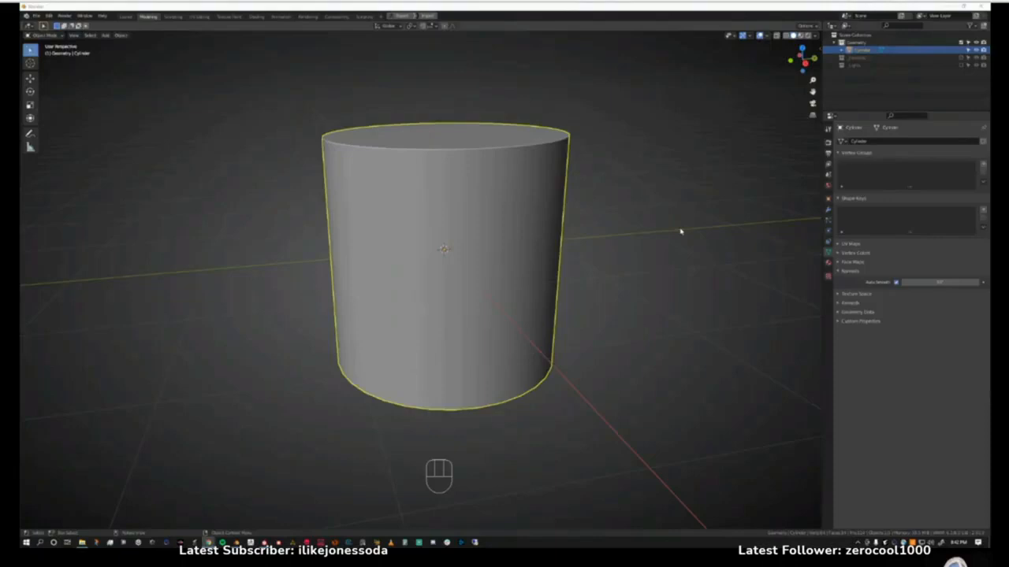
Move the cylinder away from the world origin in the top orthographic view.
scroll(534, 292, "down", 12)
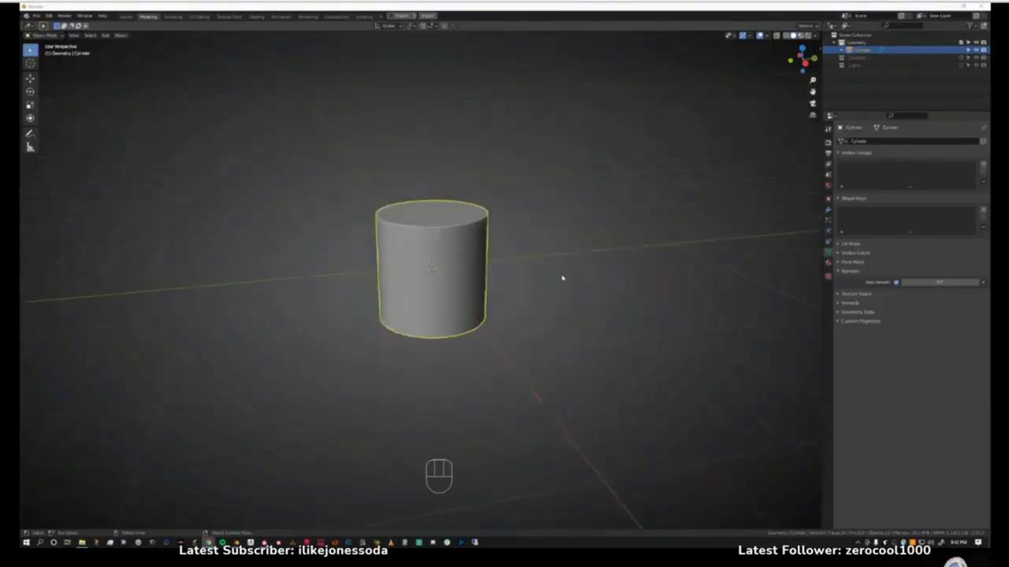
middle_click_drag(568, 277, 481, 320)
key("g")
left_click(268, 397)
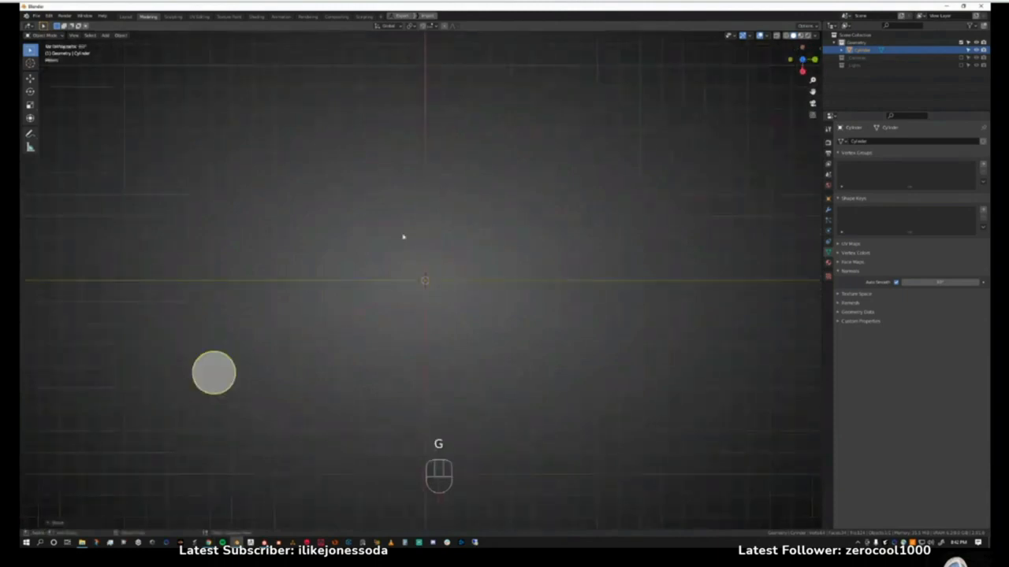
Examine the snapping and pivot point options available for the off-centre cylinder.
middle_click_drag(418, 234, 147, 453, "shift")
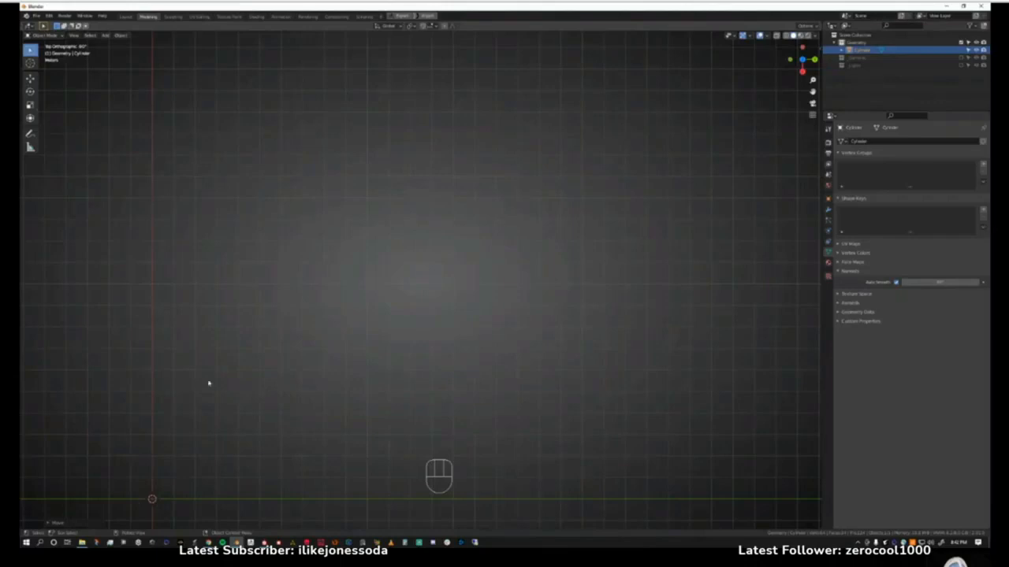
middle_click_drag(309, 381, 320, 365)
middle_click_drag(320, 367, 362, 359)
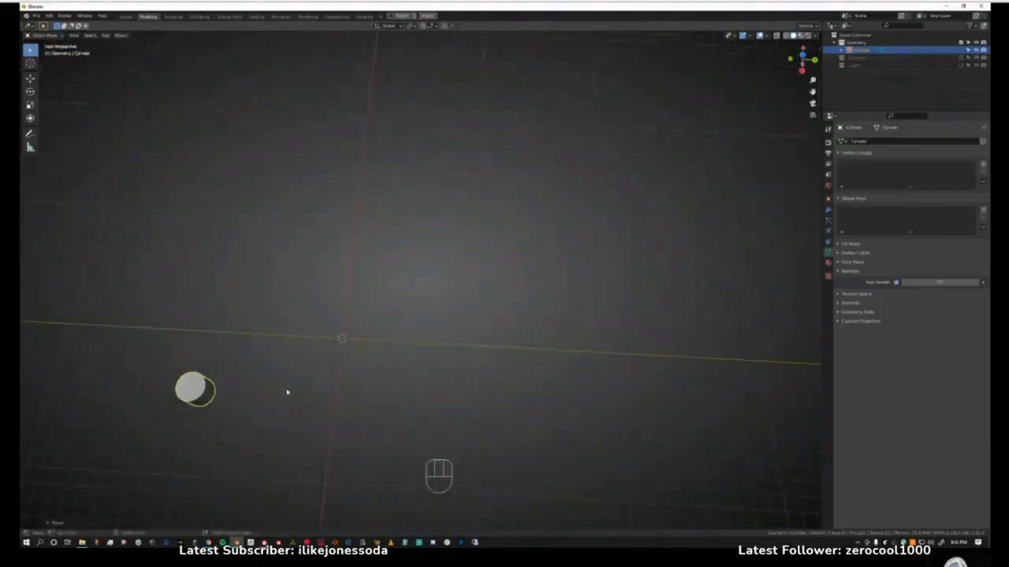
key("shift+s")
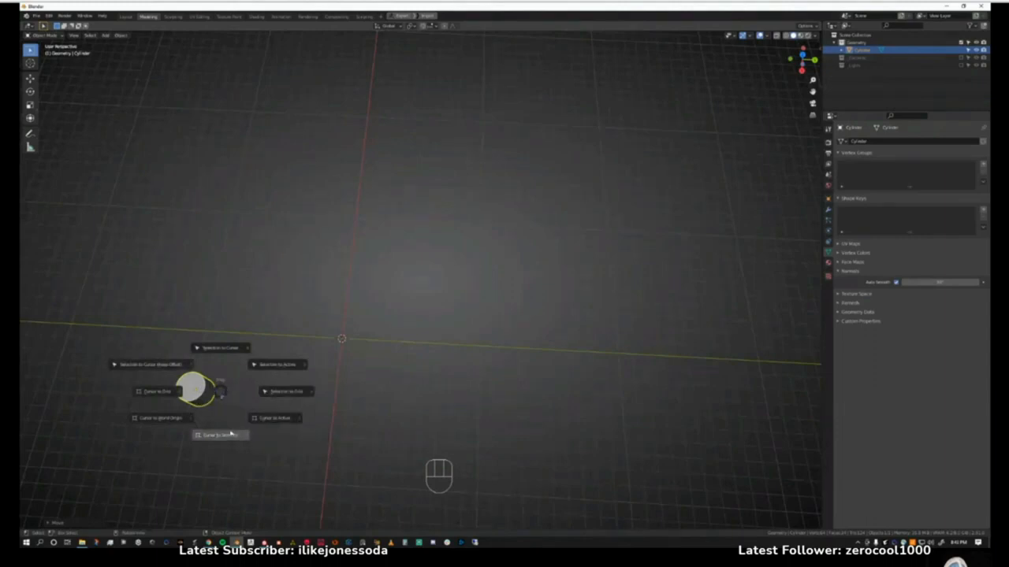
left_click(225, 394)
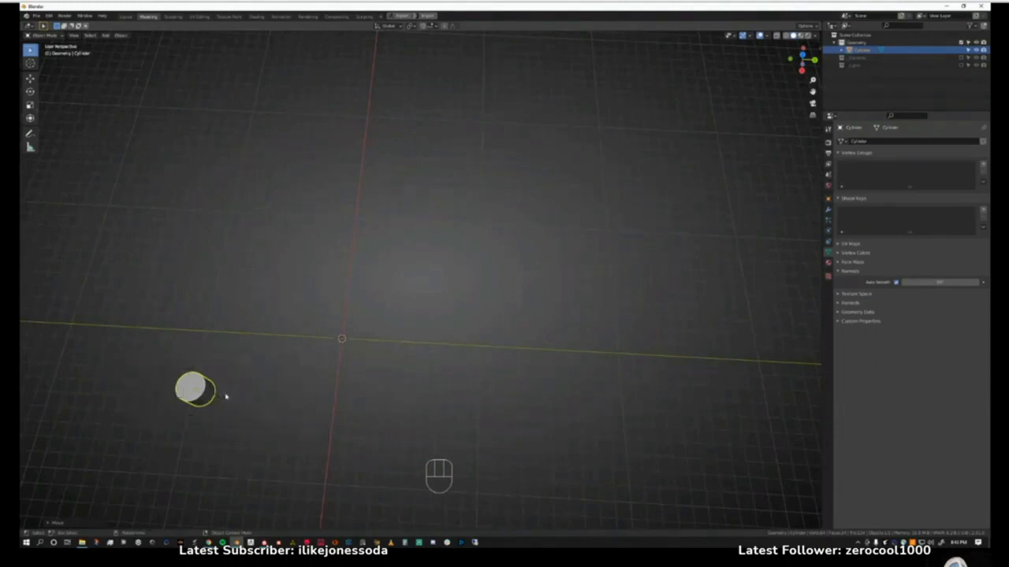
key("period")
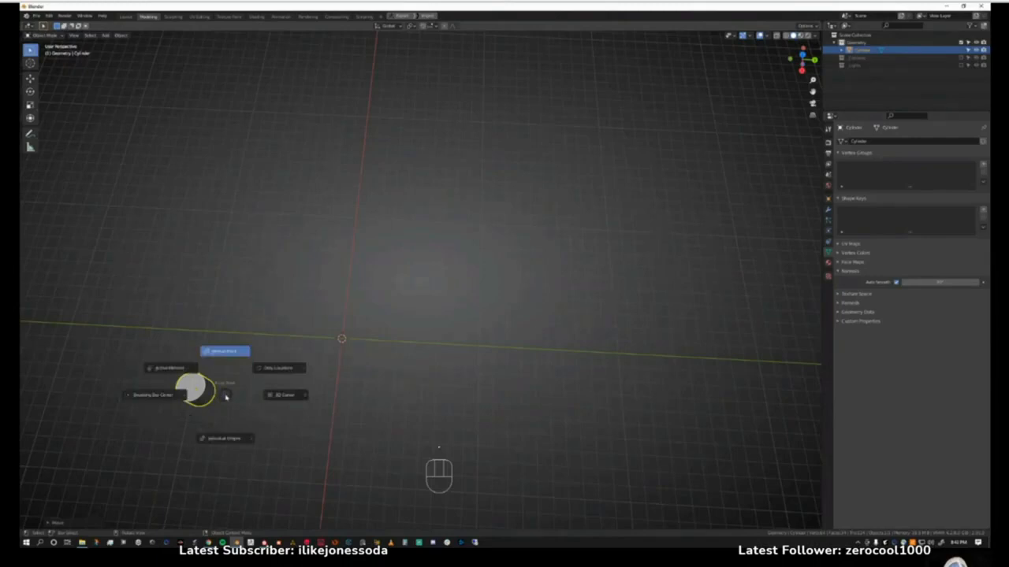
left_click(225, 393)
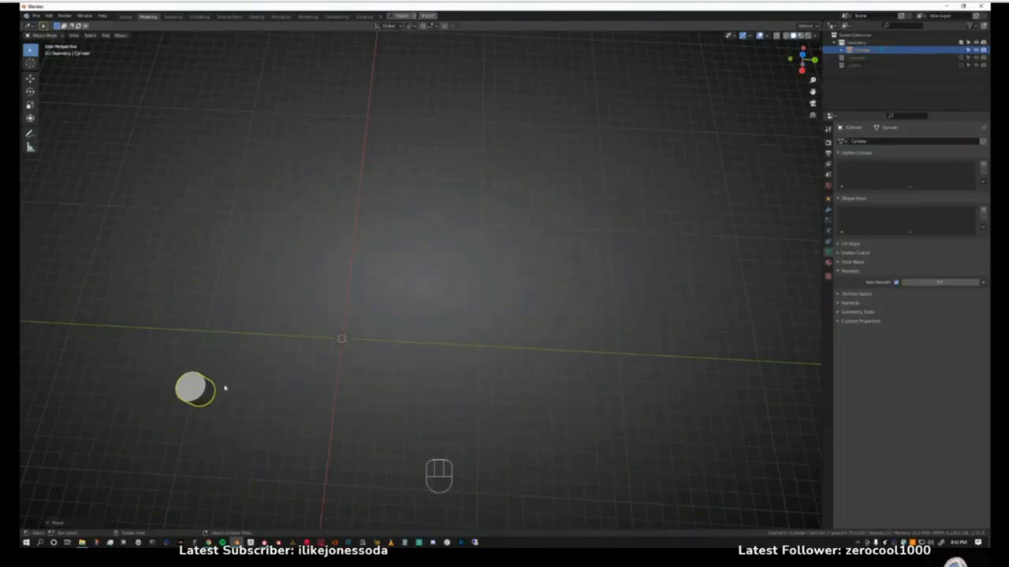
key("shift+s")
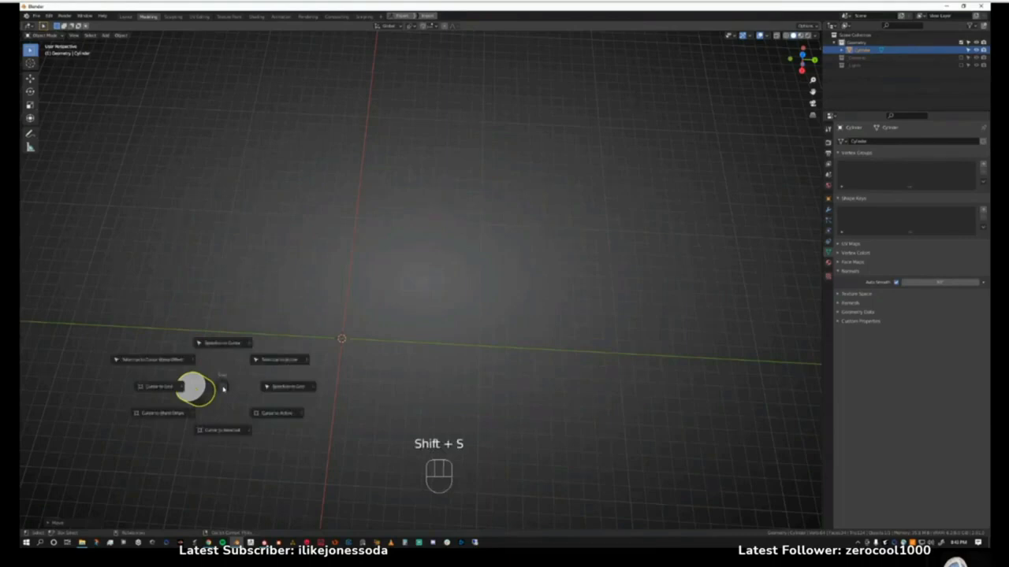
left_click(224, 387)
middle_click_drag(225, 385, 233, 404, "alt")
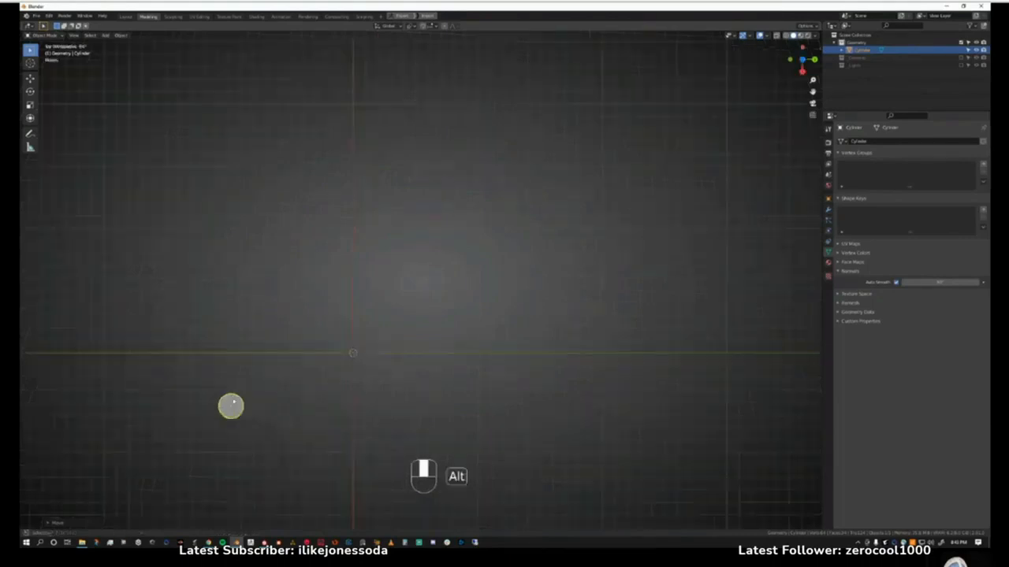
key("w")
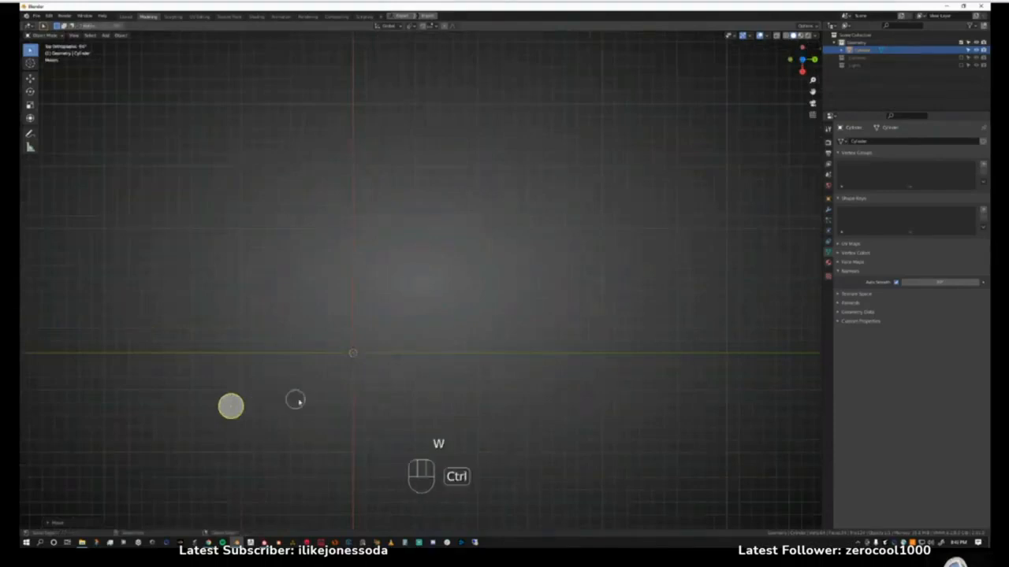
left_click(346, 366)
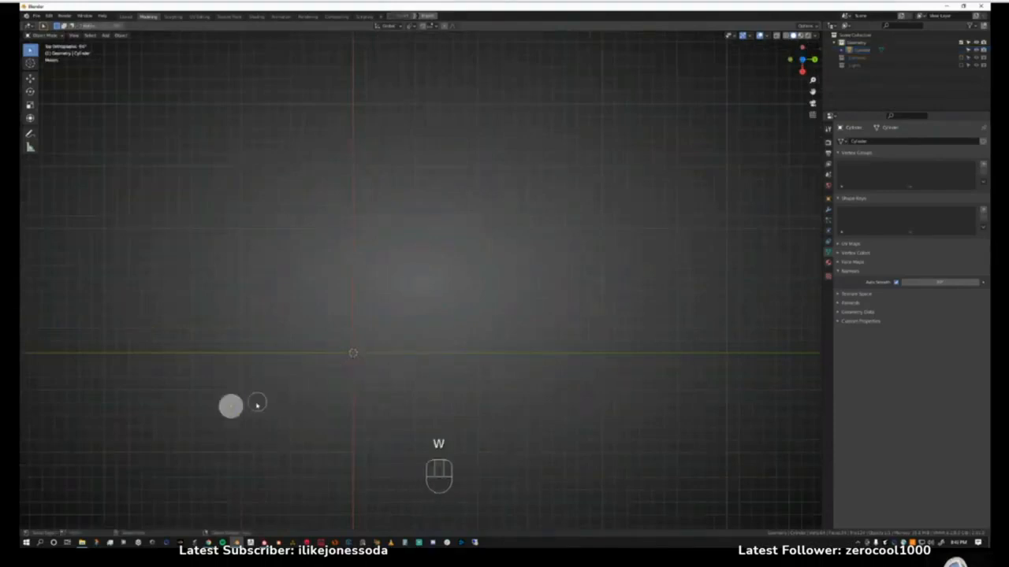
key("q")
key("w")
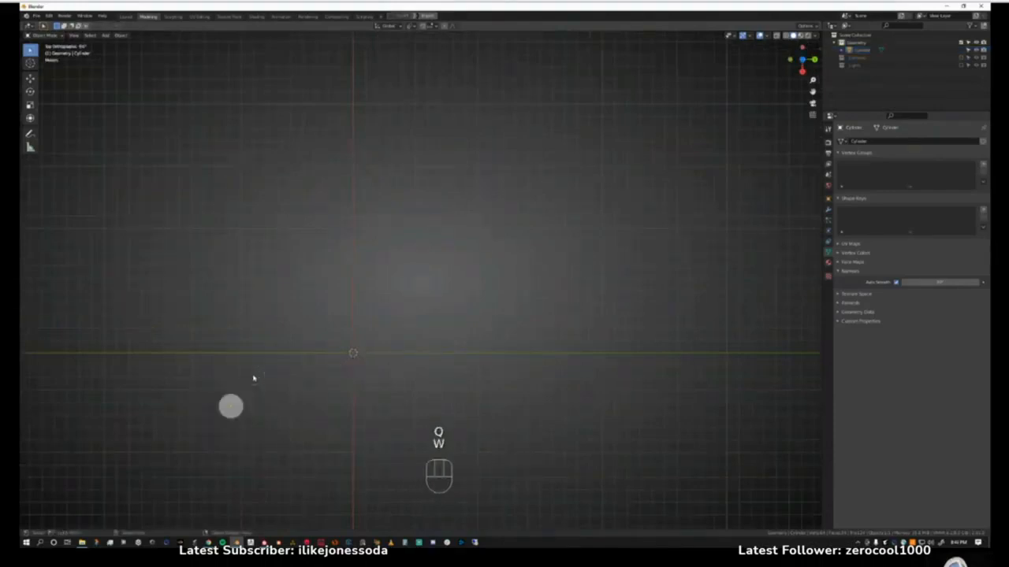
key("g")
left_click(241, 408)
key("q")
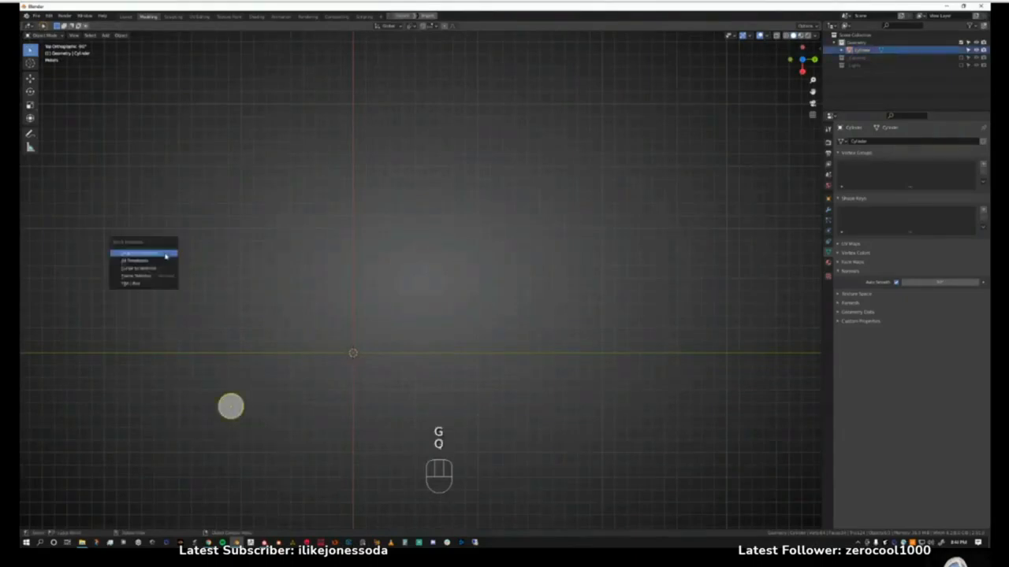
left_click(238, 293)
Reselect the cylinder and move it by eye close to the world origin in the top view.
key("w")
key("w")
key("w")
key("w")
key("w")
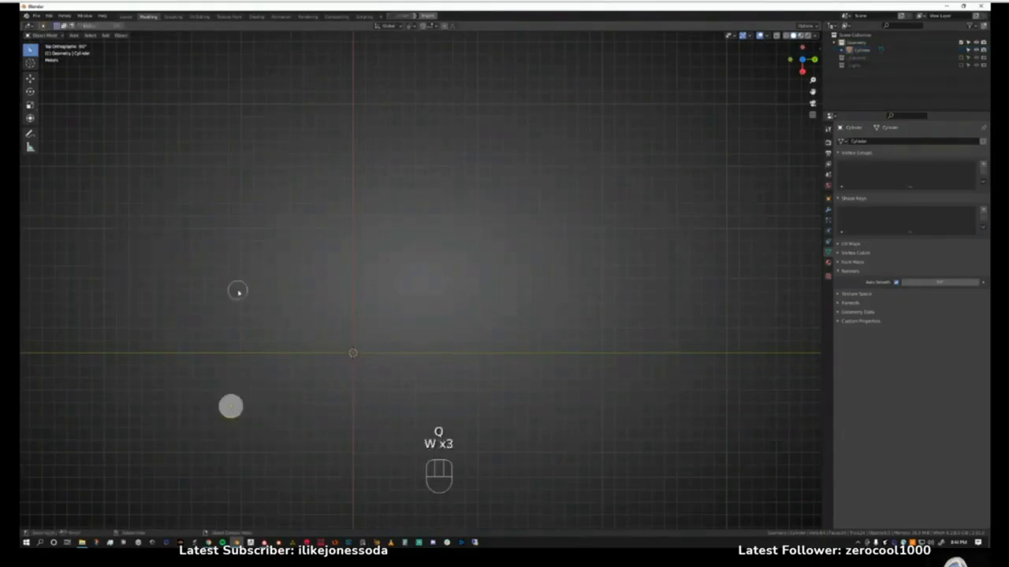
left_click(243, 407)
key("g")
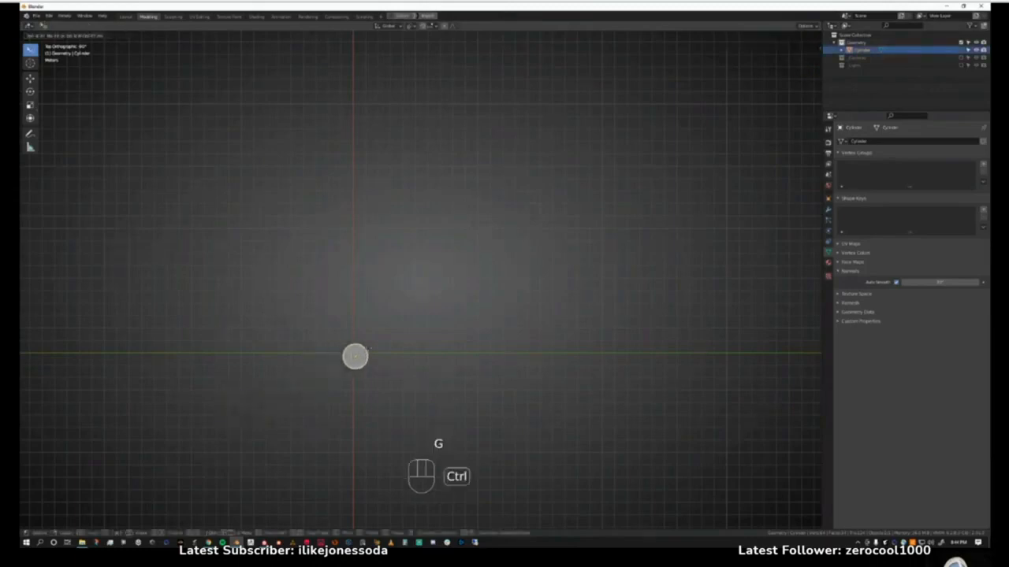
left_click(367, 347)
Snap the cylinder to the 3D cursor at the world origin using Selection to Cursor (Keep Offset), and deselect it.
scroll(365, 367, "up", 5)
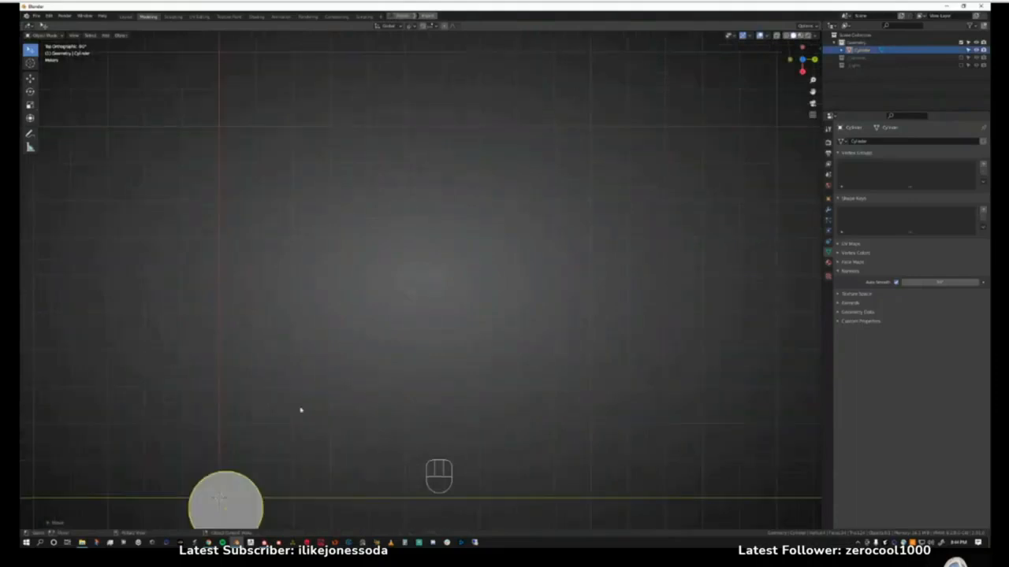
middle_click_drag(243, 508, 367, 388, "shift")
scroll(379, 376, "up", 2)
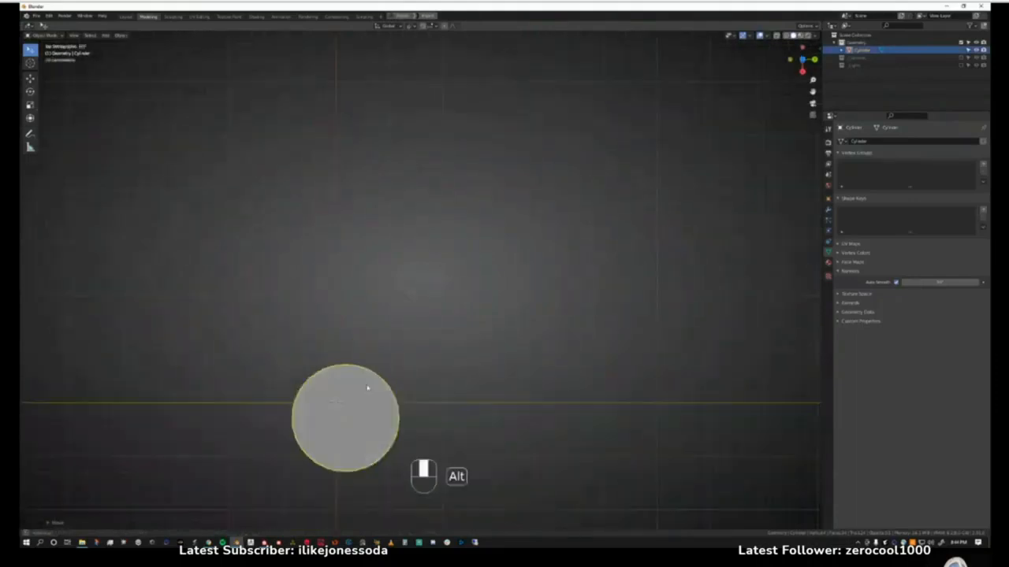
key("shift+s")
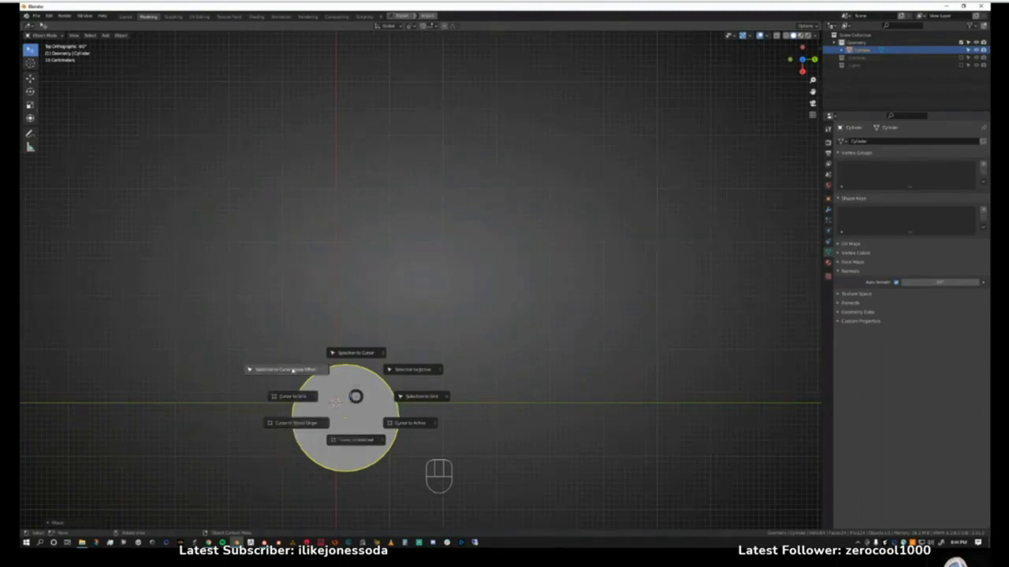
left_click(283, 369)
key("alt+a")
middle_click_drag(380, 410, 402, 343)
scroll(367, 371, "up", 1)
scroll(383, 371, "up", 3)
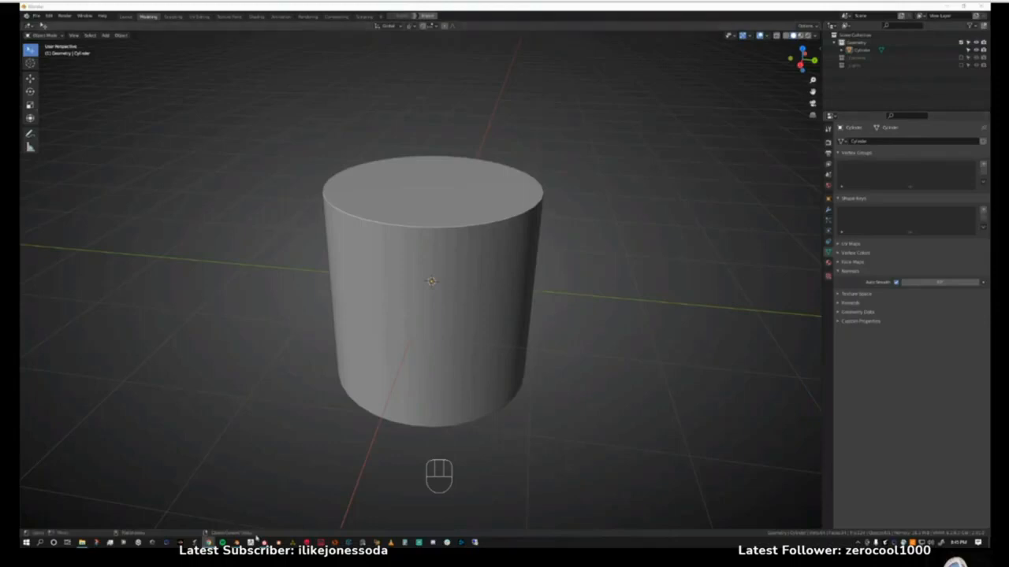
Switch to the UV Editing workspace and turn on the wireframe overlay so the cylinder's faces are outlined.
mouse_move(263, 542)
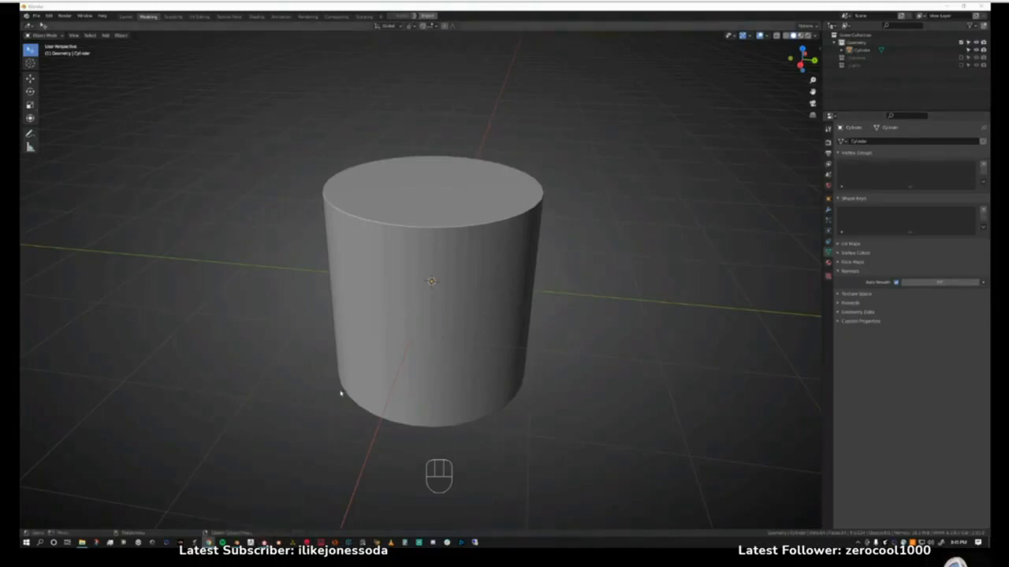
middle_click_drag(341, 393, 415, 370)
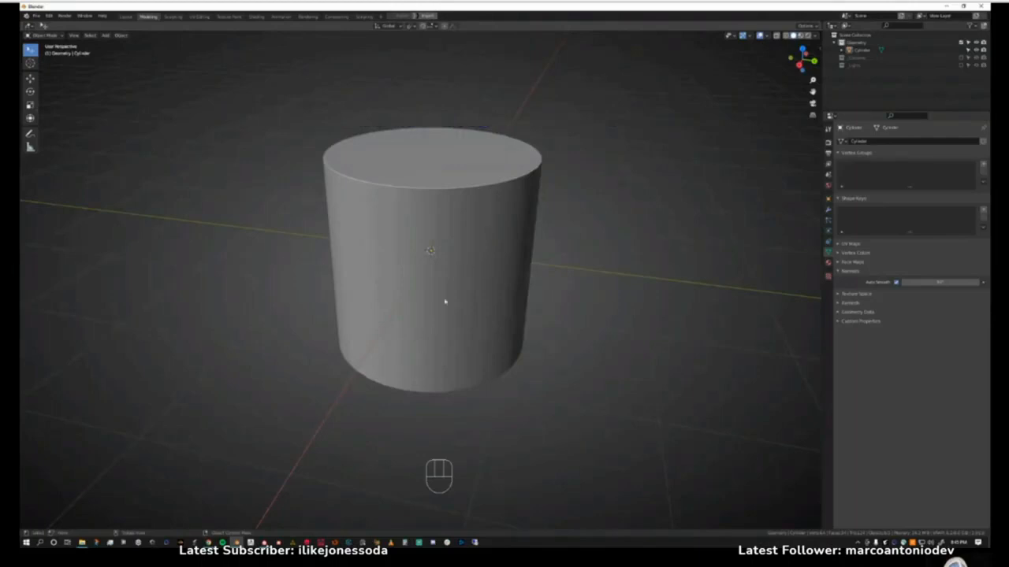
left_click(199, 17)
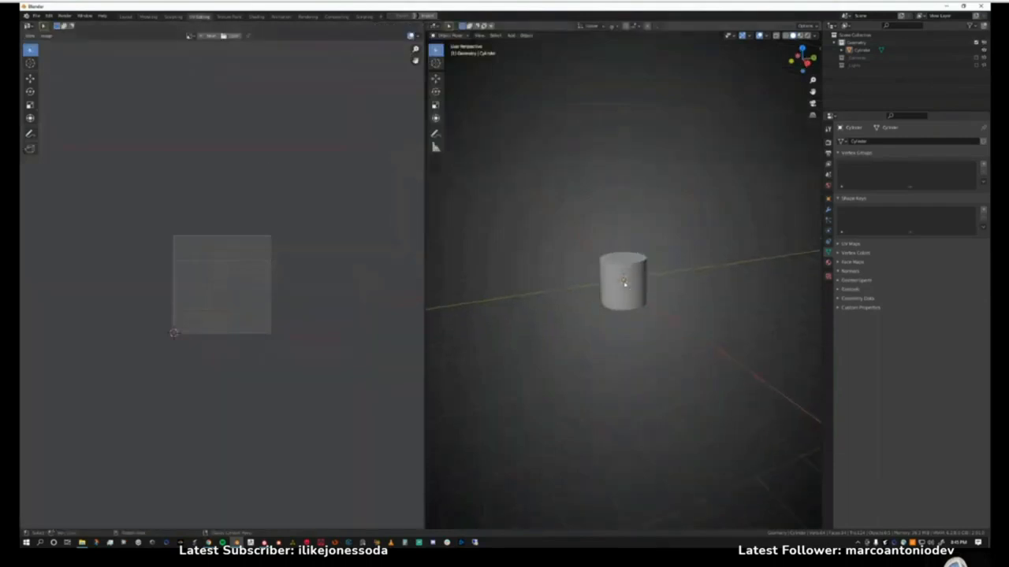
scroll(610, 272, "up", 4)
scroll(611, 267, "up", 6)
scroll(612, 266, "down", 5)
mouse_move(614, 269)
middle_mouse_down("shift")
mouse_move(599, 302)
mouse_move(604, 281)
middle_mouse_up("shift")
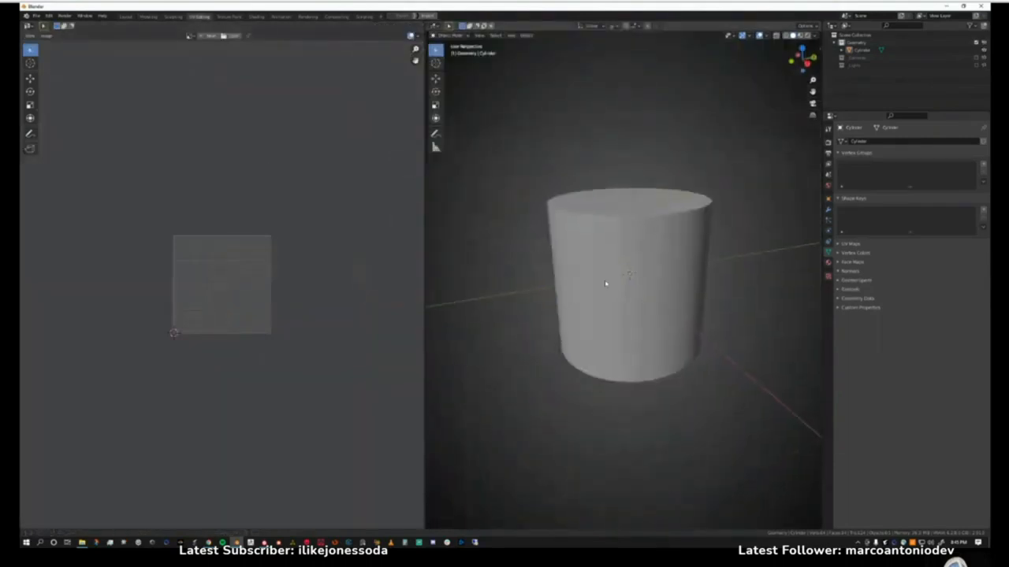
left_click(766, 36)
left_click(720, 163)
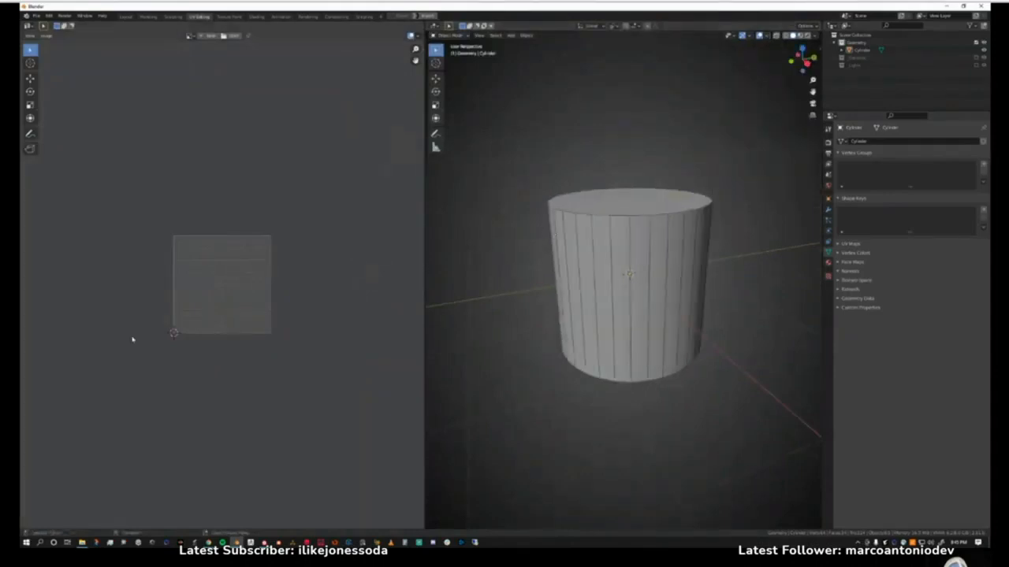
scroll(187, 294, "up", 4)
scroll(186, 297, "down", 1)
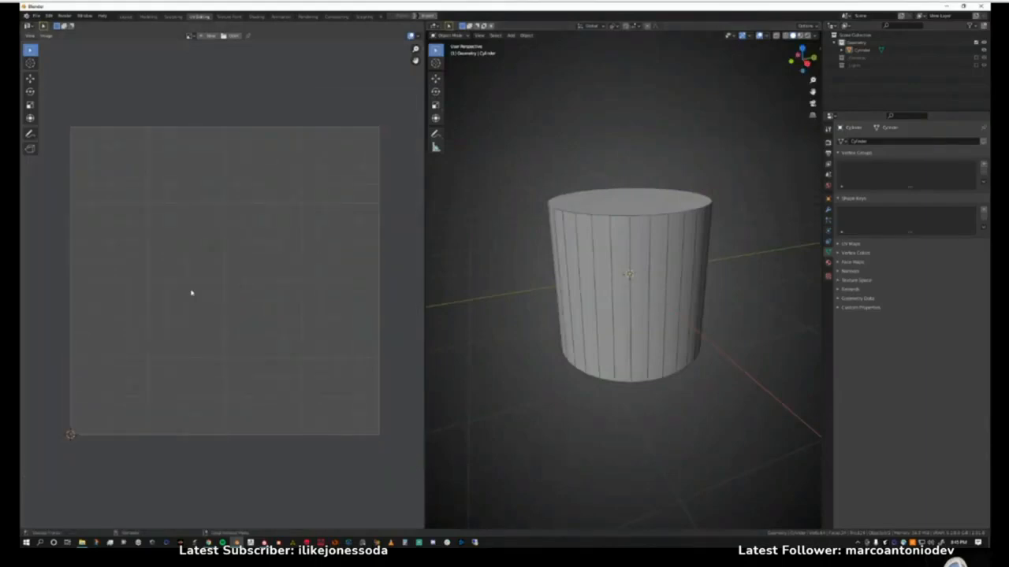
Select the cylinder and set up a new image named Grid with width and height of 2048 px.
left_click(668, 255)
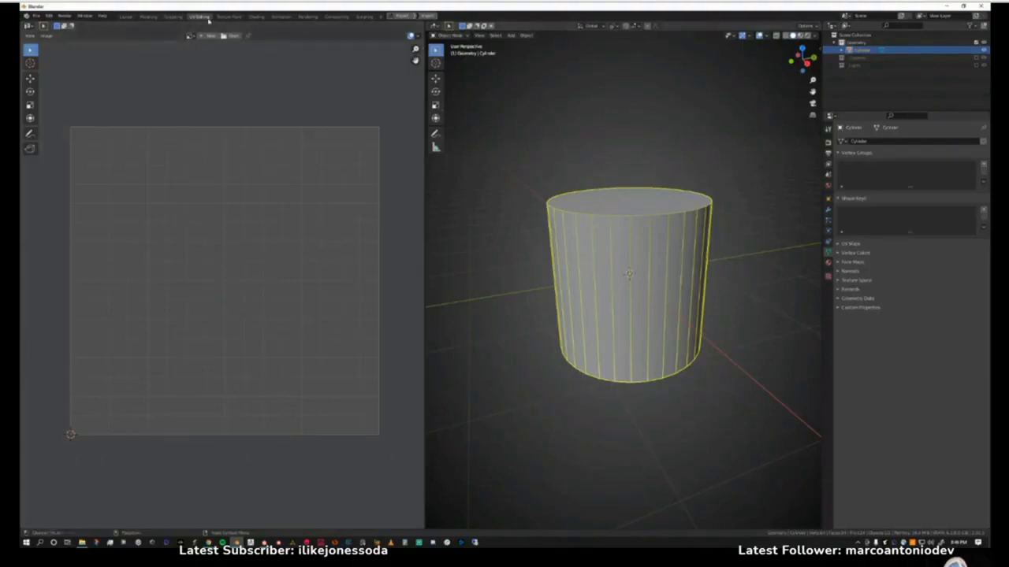
left_click(206, 36)
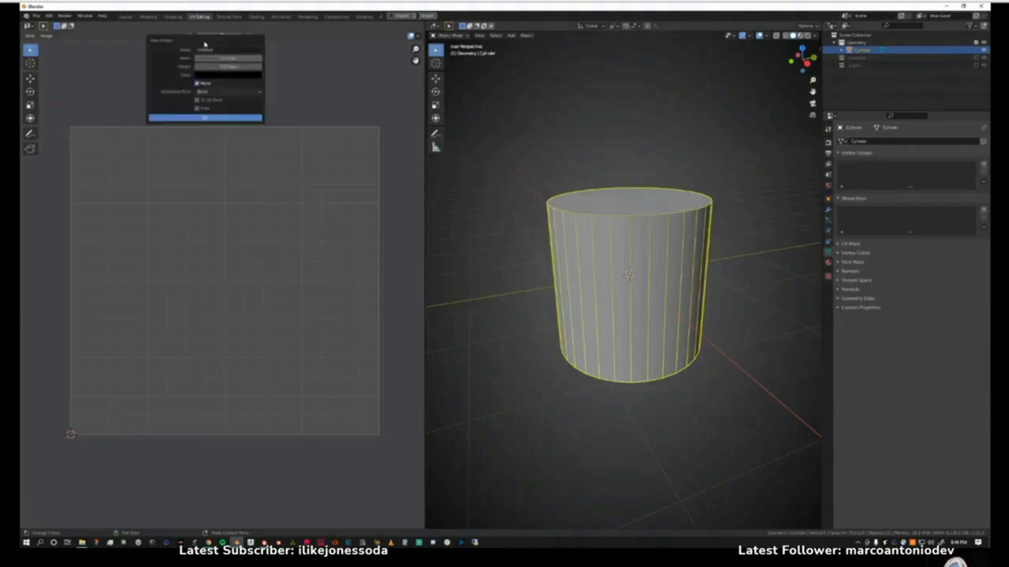
left_click(221, 49)
type("di")
left_click(233, 59)
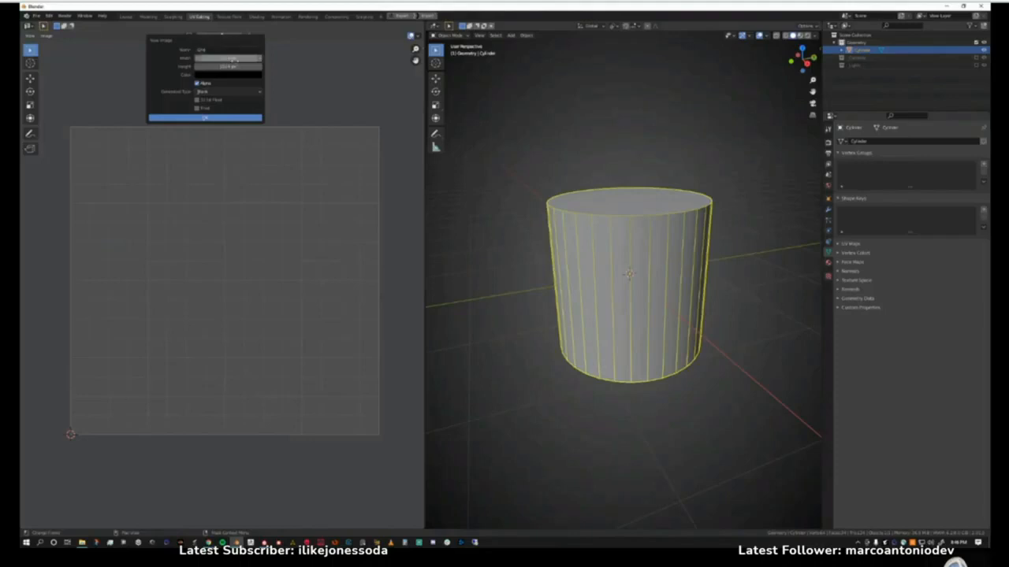
type("2048")
type("4096")
key("Tab")
type("40")
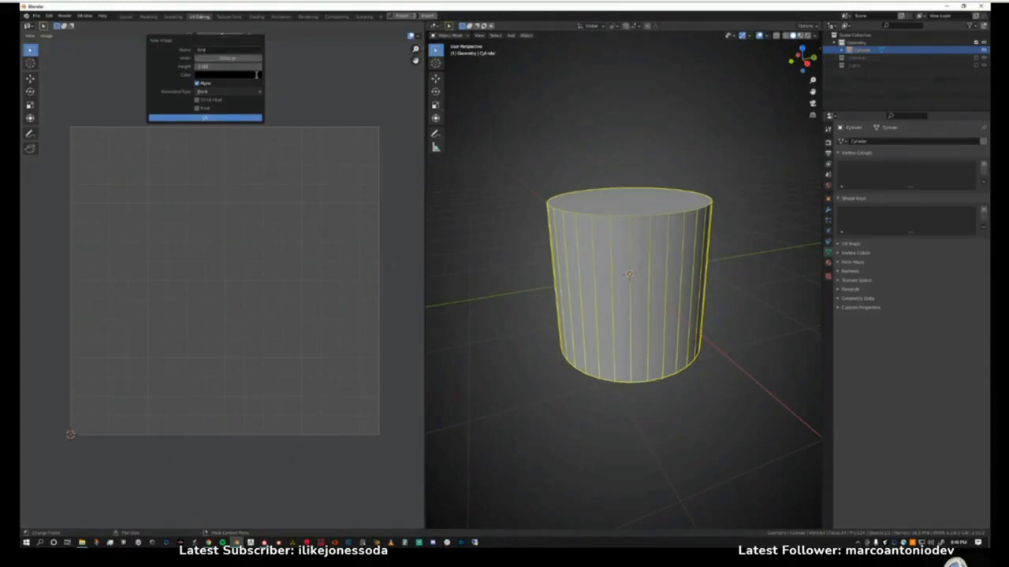
key("Return")
Set the new image's generated type to UV Grid and create it.
left_click(213, 93)
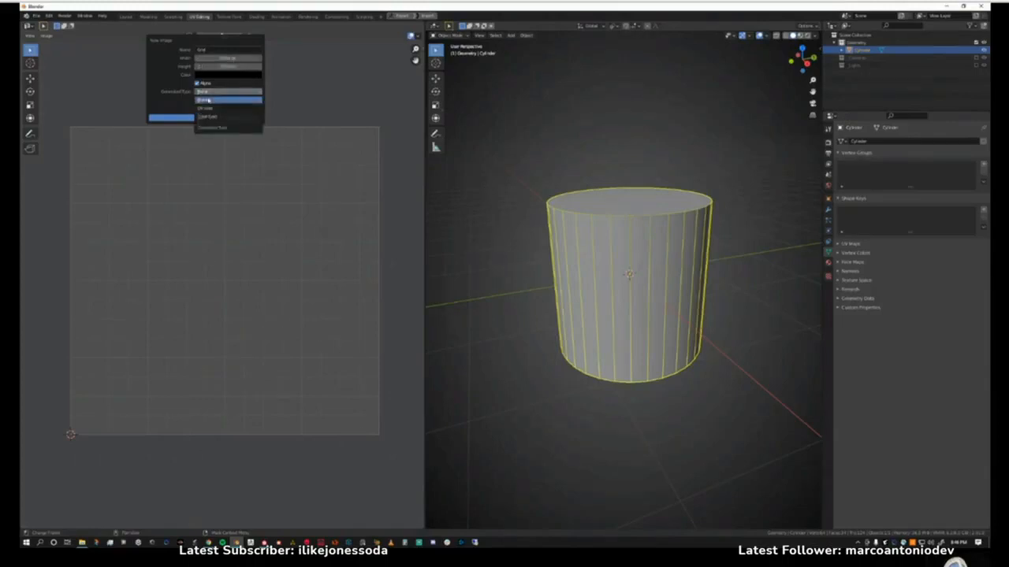
left_click(209, 109)
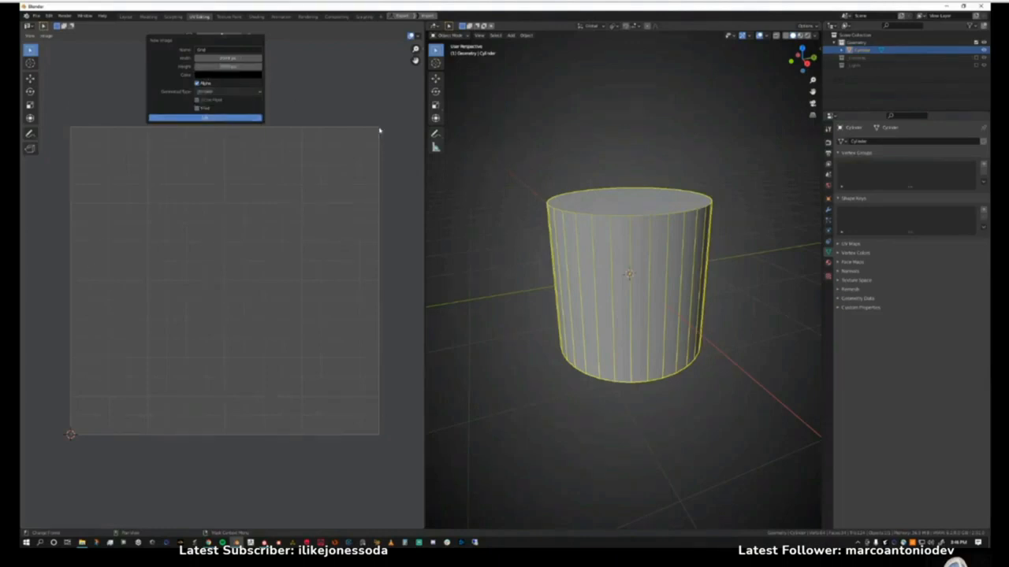
left_click(216, 119)
scroll(274, 242, "down", 4)
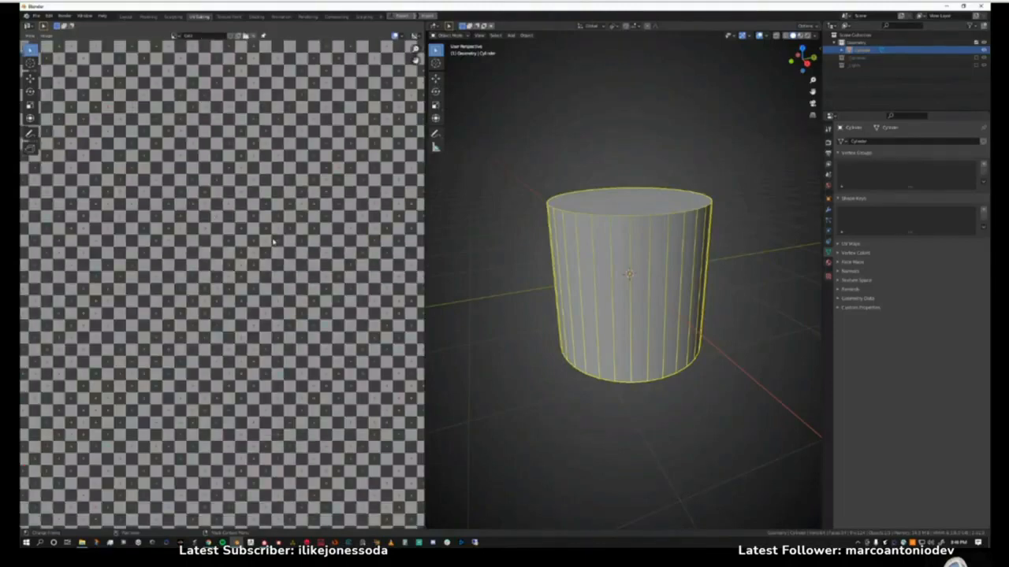
scroll(274, 242, "down", 5)
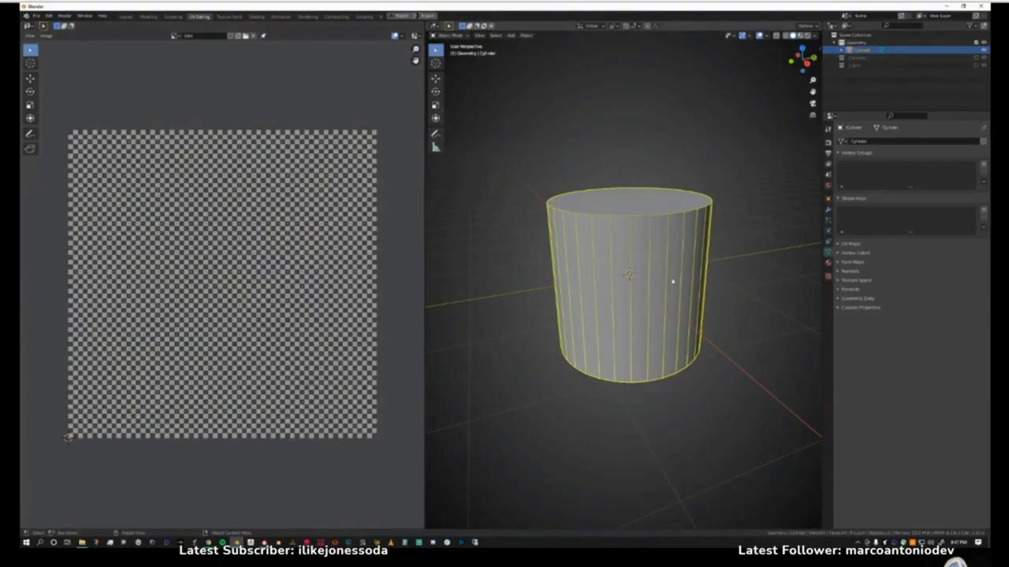
Add a new material to the cylinder and name it Grid.
mouse_move(676, 283)
middle_mouse_down()
mouse_move(667, 291)
mouse_move(676, 287)
middle_mouse_up()
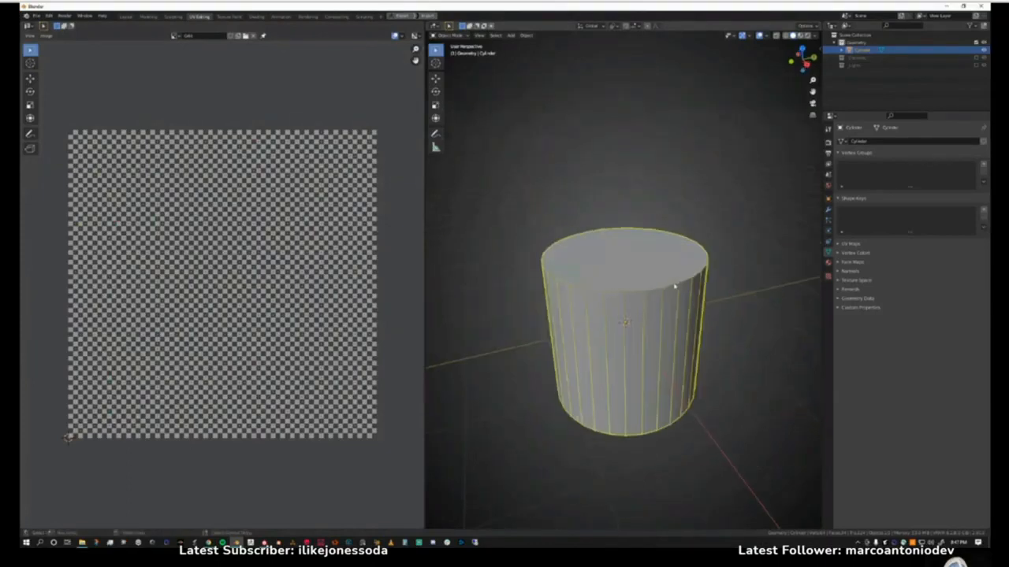
scroll(674, 286, "up", 4)
scroll(697, 314, "down", 2)
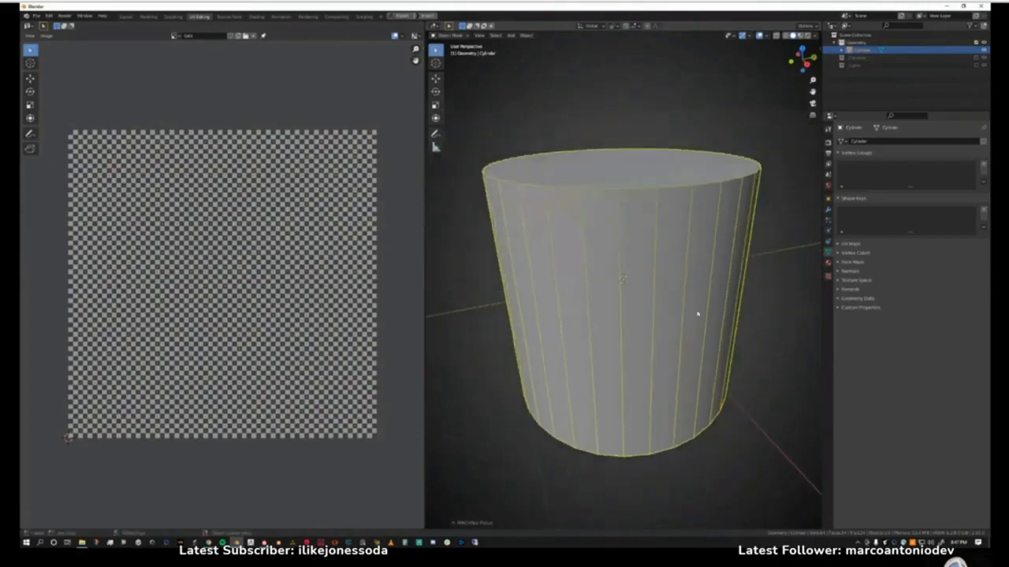
left_click(827, 265)
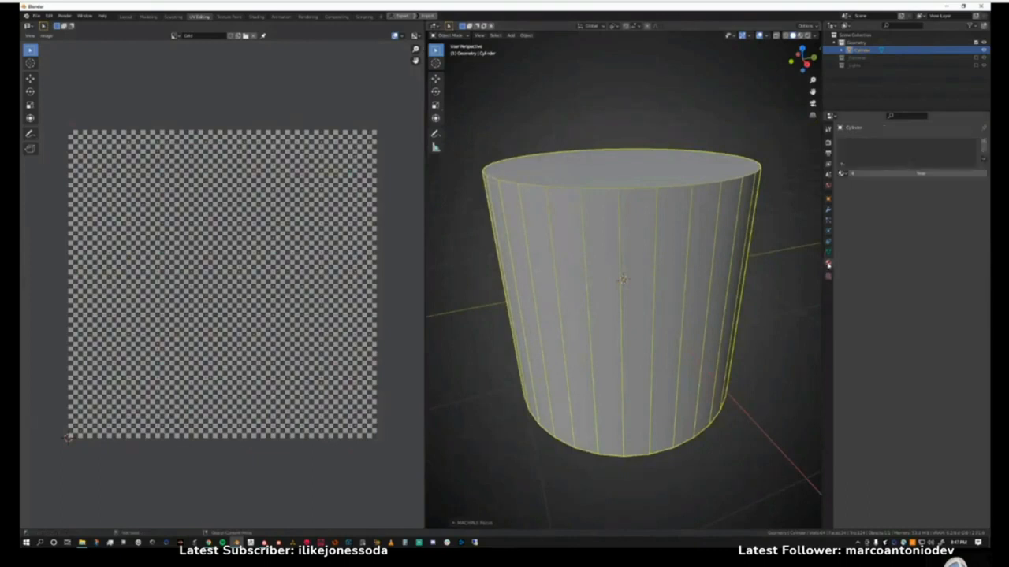
left_click(861, 174)
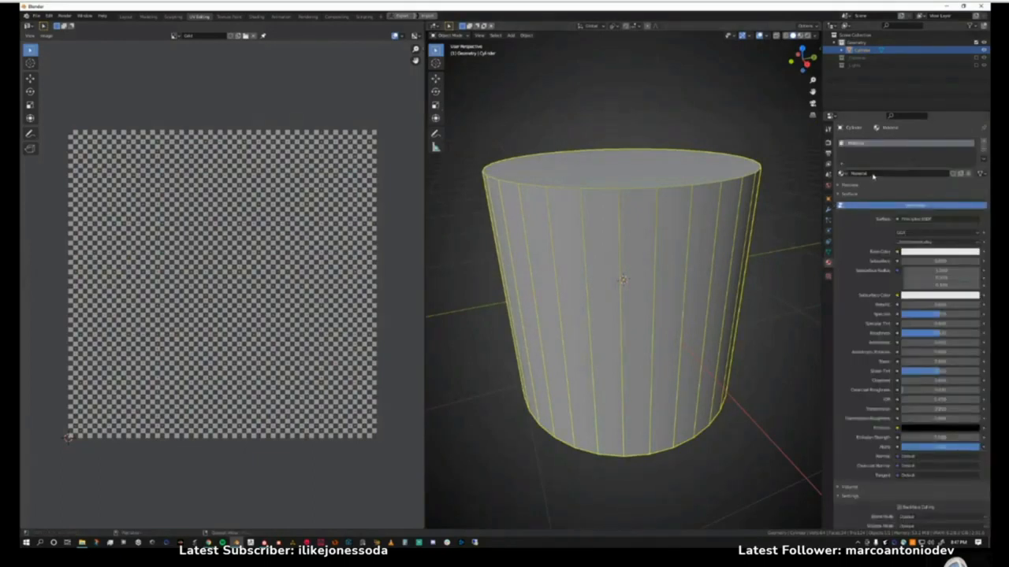
double_click(872, 174)
type("Grid")
key("Return")
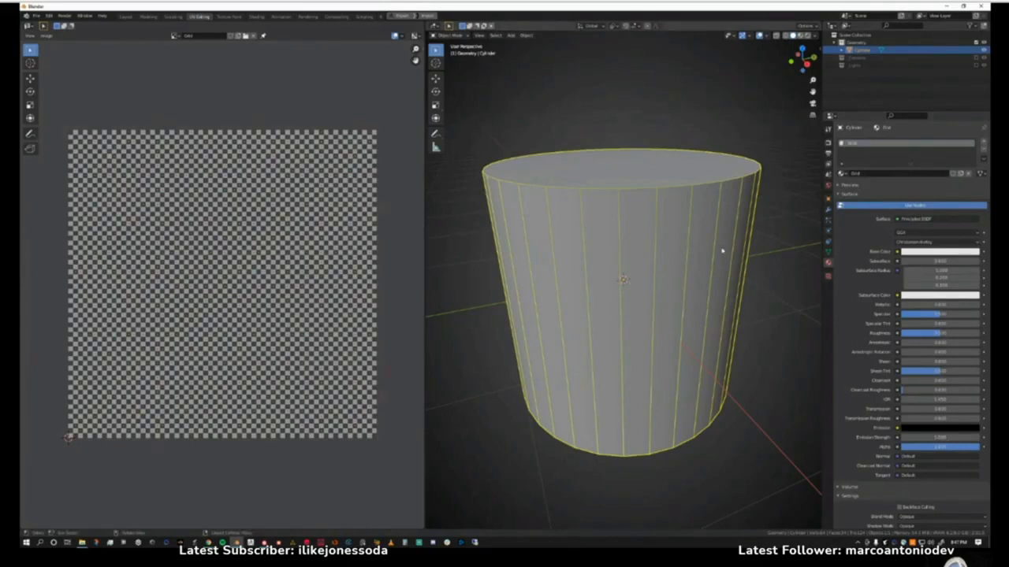
Connect an Image Texture to the material's Base Color and assign the Grid image to it.
left_click(897, 253)
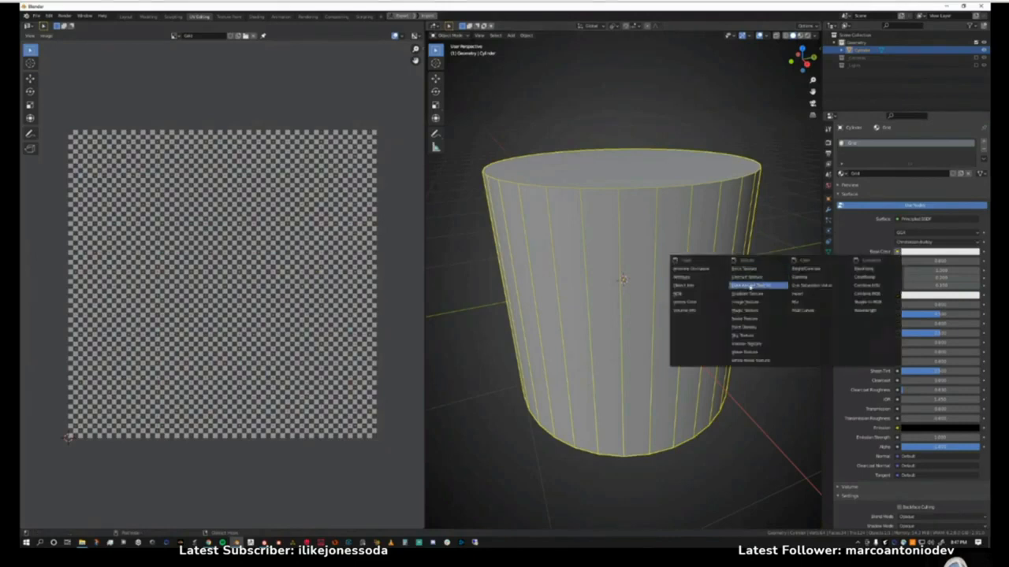
left_click(745, 303)
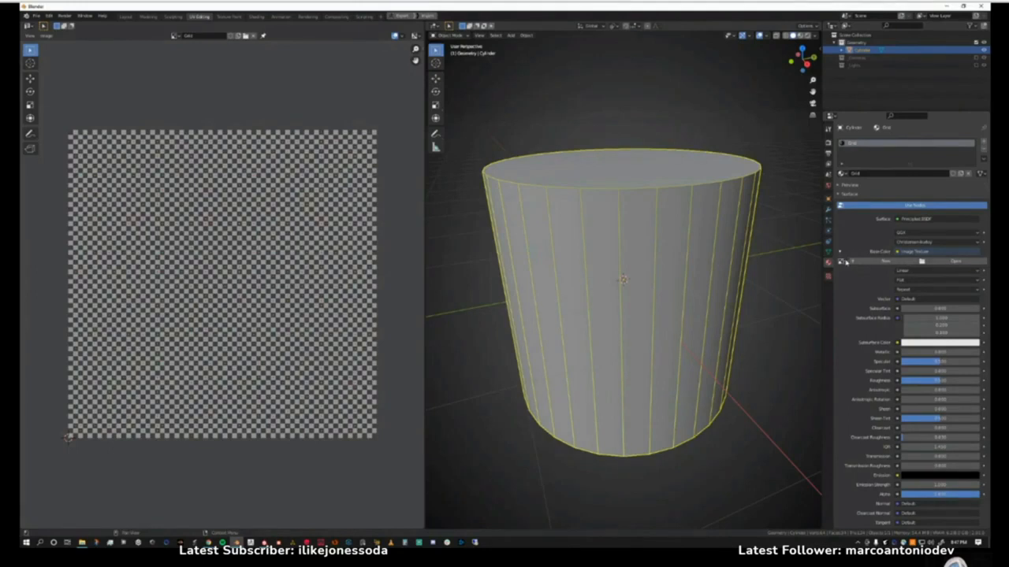
left_click(843, 262)
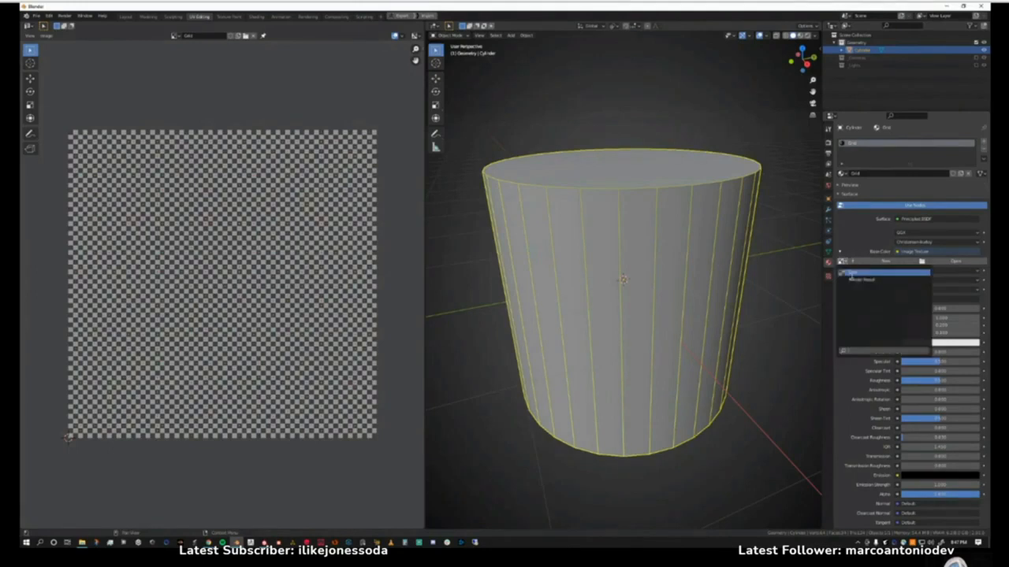
left_click(851, 272)
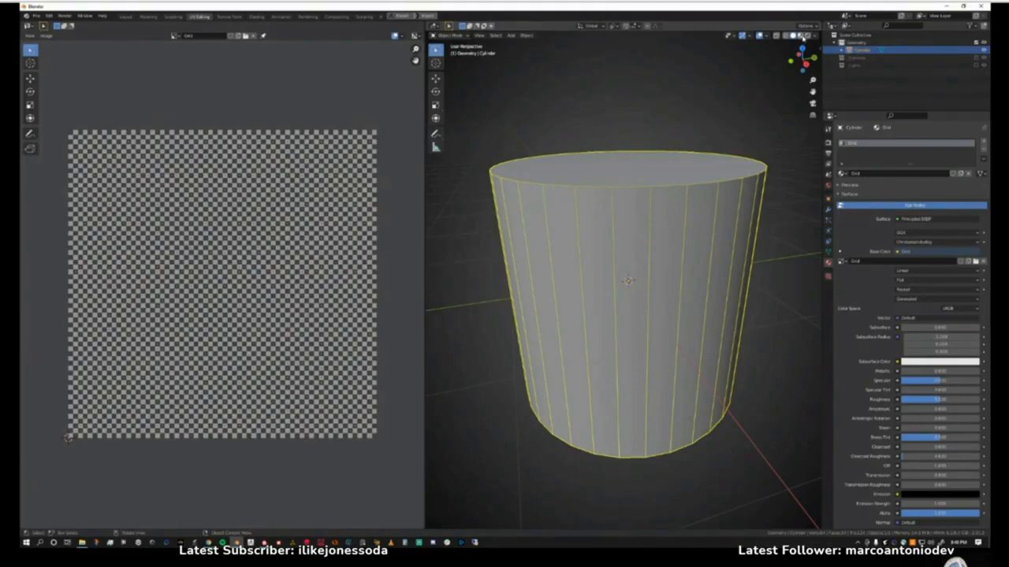
Display the cylinder in Material Preview shading and inspect the checker pattern on its cap and side.
left_click(801, 36)
middle_click_drag(634, 303, 630, 323)
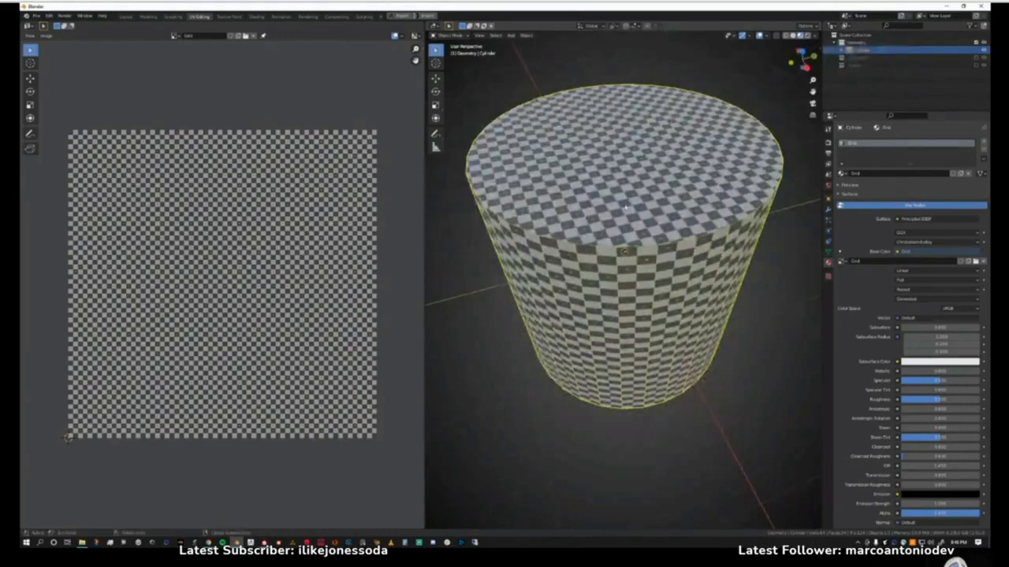
middle_click_drag(628, 214, 629, 203)
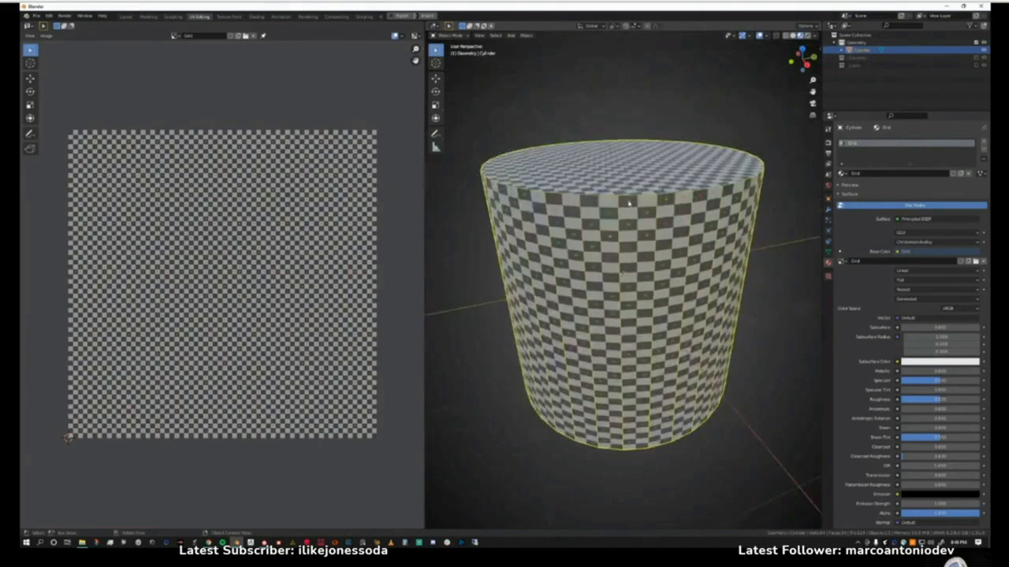
key("z")
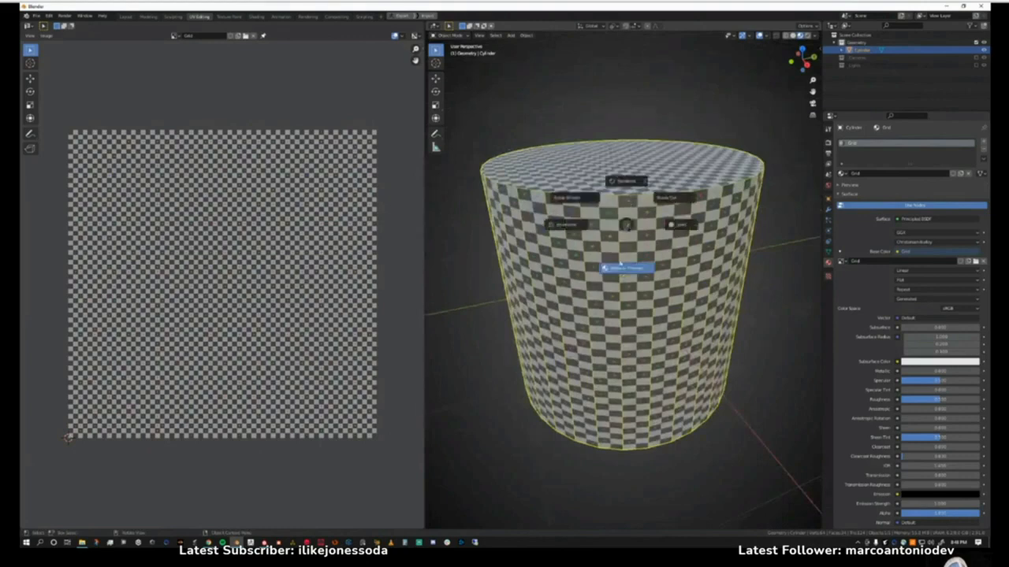
left_click(637, 269)
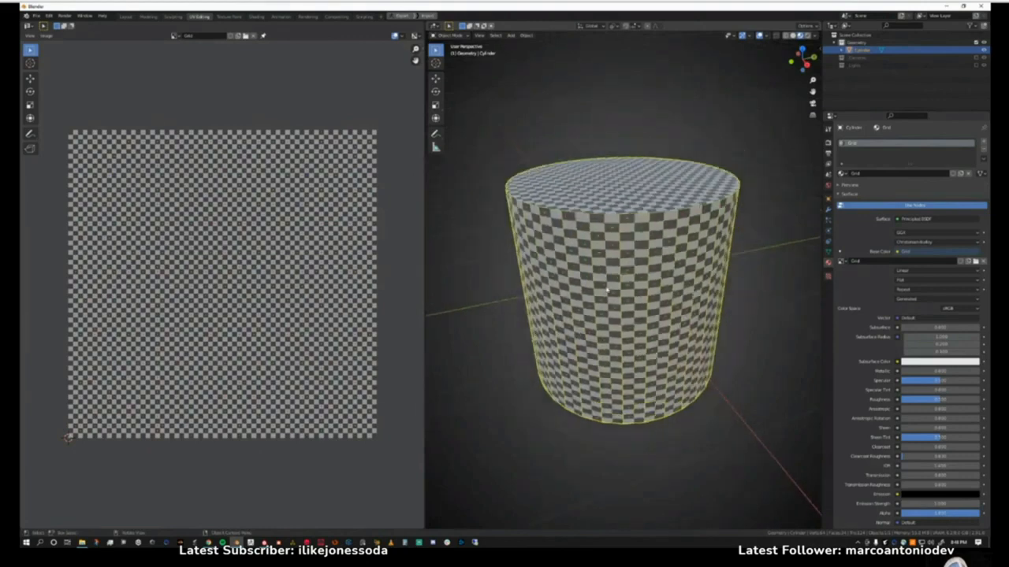
middle_click_drag(608, 286, 604, 305)
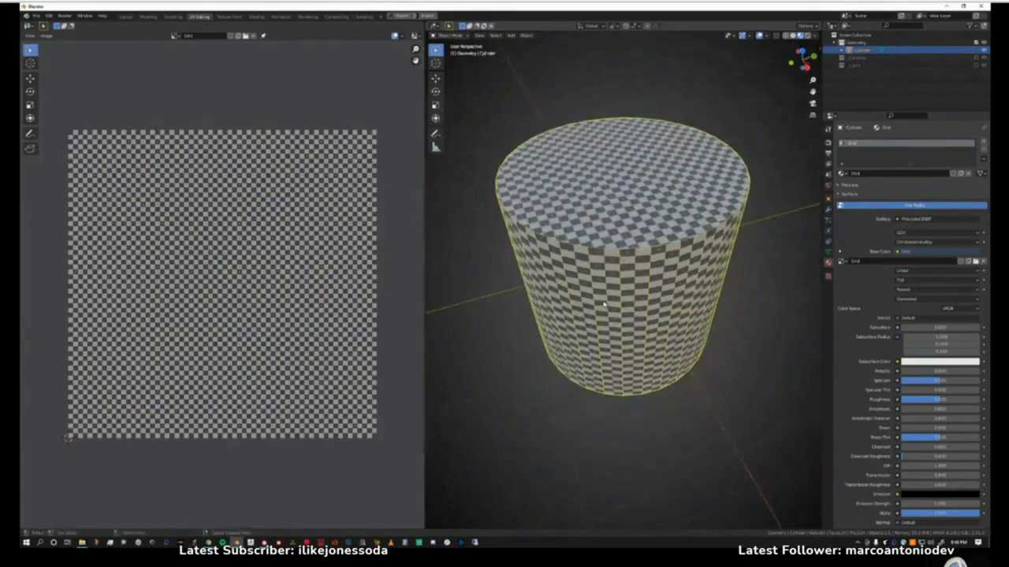
scroll(604, 305, "up", 4)
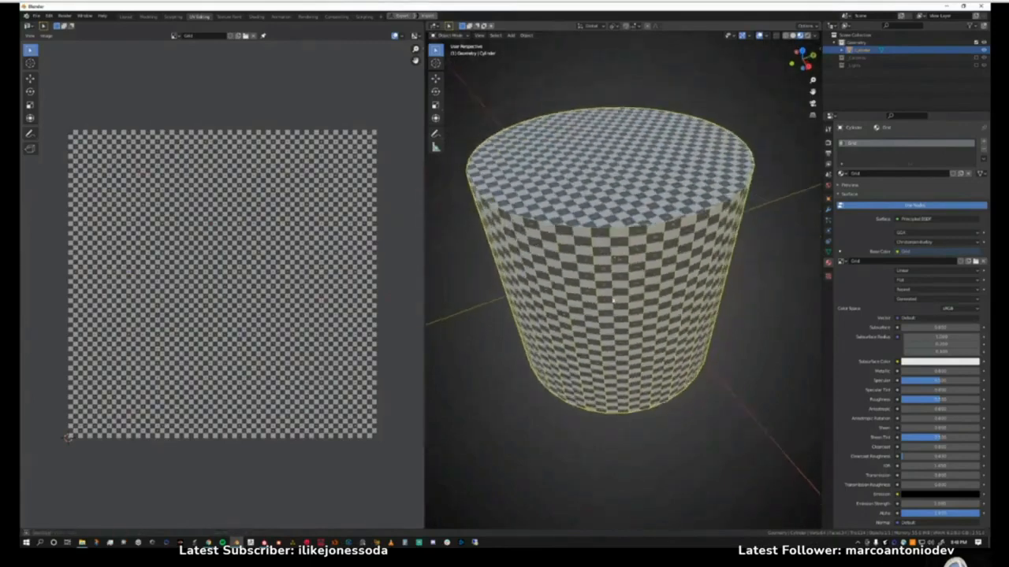
scroll(618, 317, "down", 1)
scroll(618, 317, "up", 1)
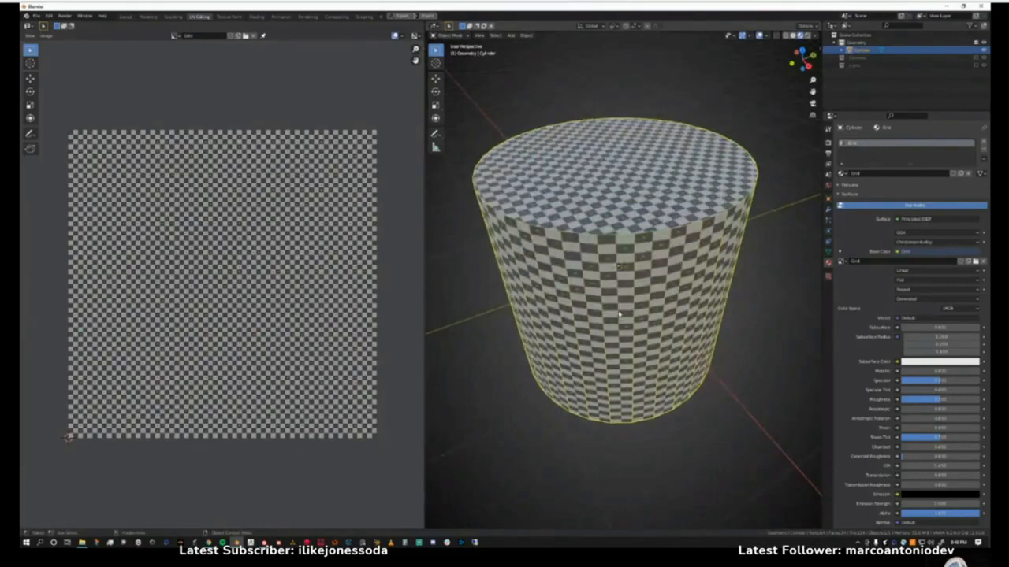
Enter Edit Mode, box-select the cylinder's entire mesh through X-ray including its hidden vertices, and turn X-ray off.
key("Tab")
left_click(619, 269)
scroll(484, 136, "down", 1)
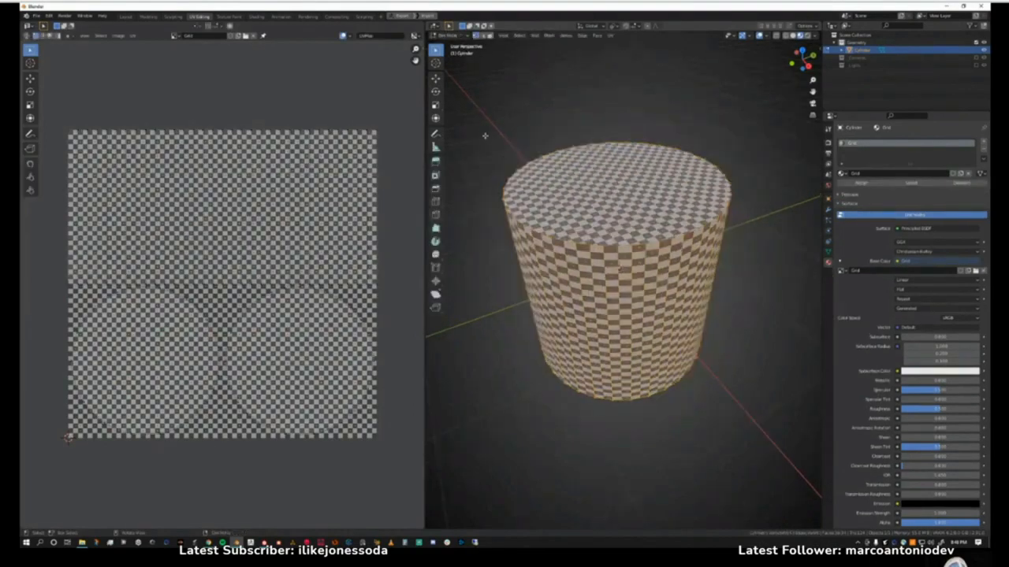
left_click_drag(482, 107, 762, 435)
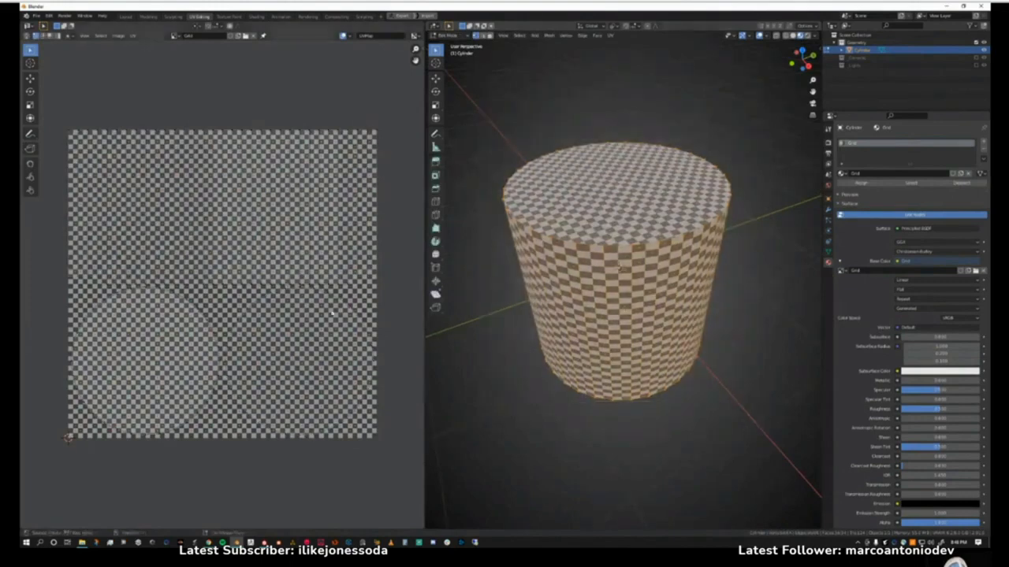
key("alt+z")
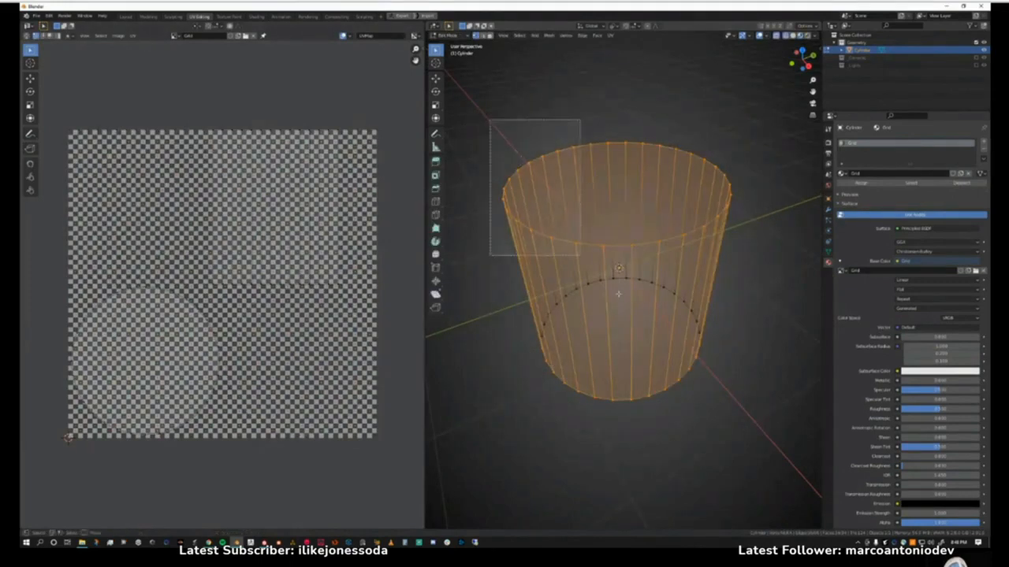
left_click_drag(619, 294, 799, 448)
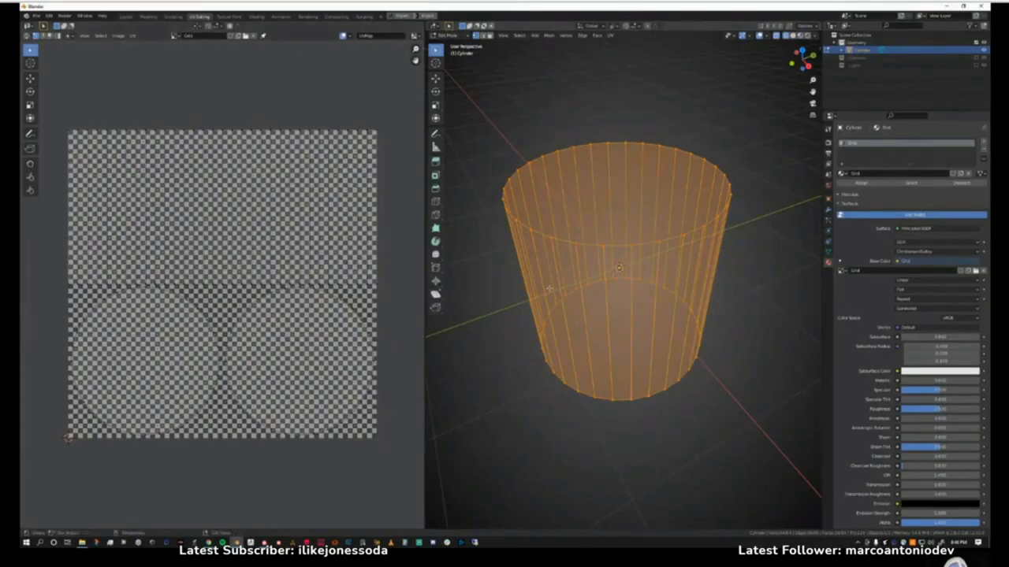
key("shift+z")
middle_click_drag(549, 288, 547, 250)
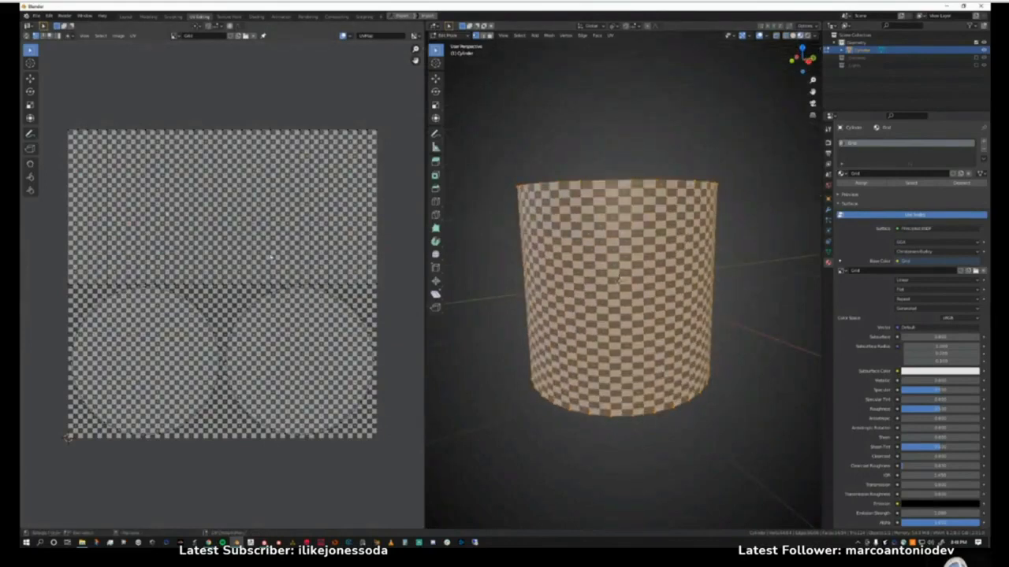
middle_click_drag(619, 278, 617, 272)
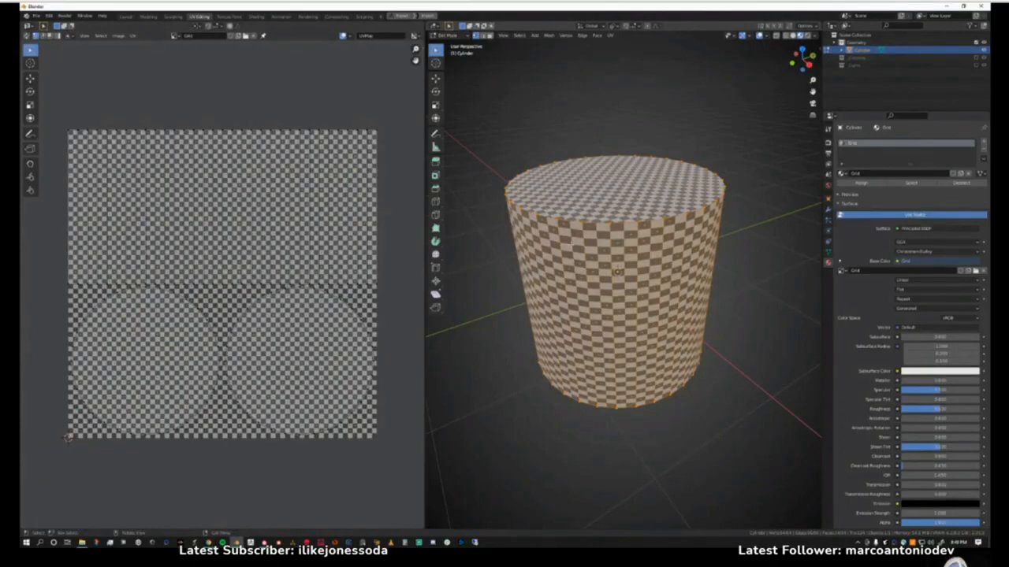
Deselect the mesh and inspect the checker pattern on the cylinder's side, top cap and bottom cap.
left_click(561, 133)
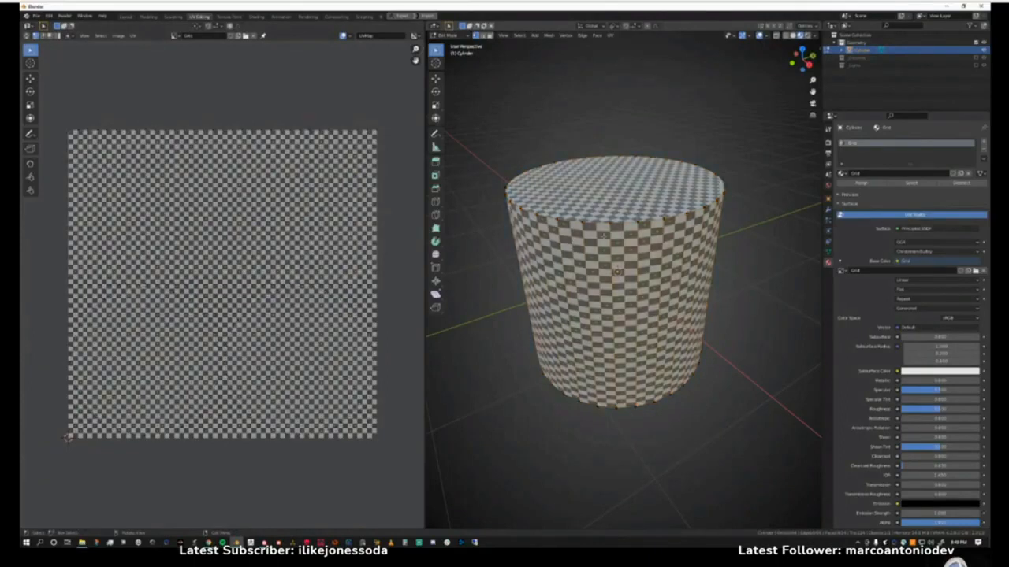
scroll(561, 133, "up", 6)
scroll(623, 292, "up", 2)
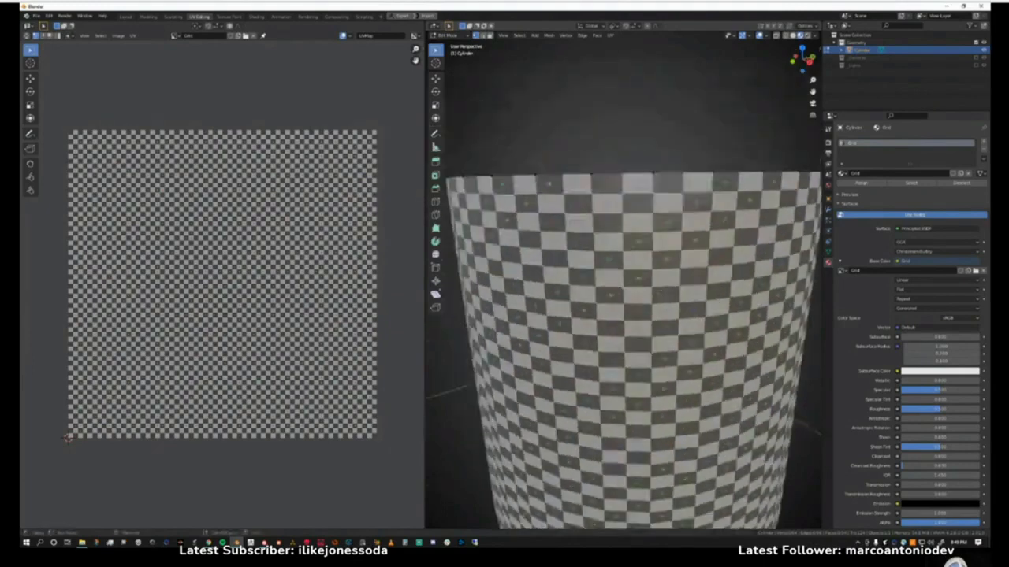
scroll(623, 291, "up", 4)
middle_click_drag(615, 235, 619, 206)
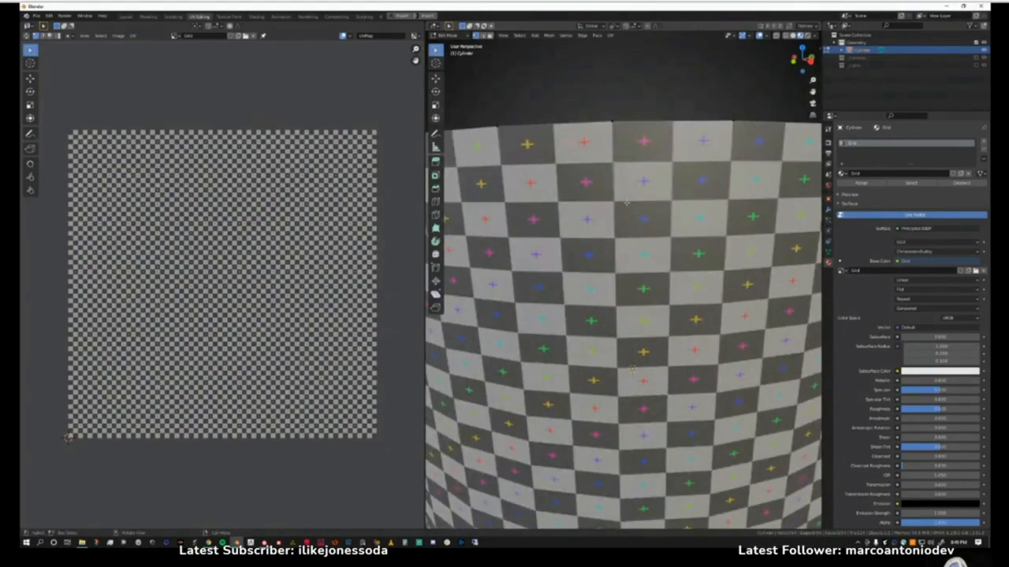
scroll(633, 370, "down", 8)
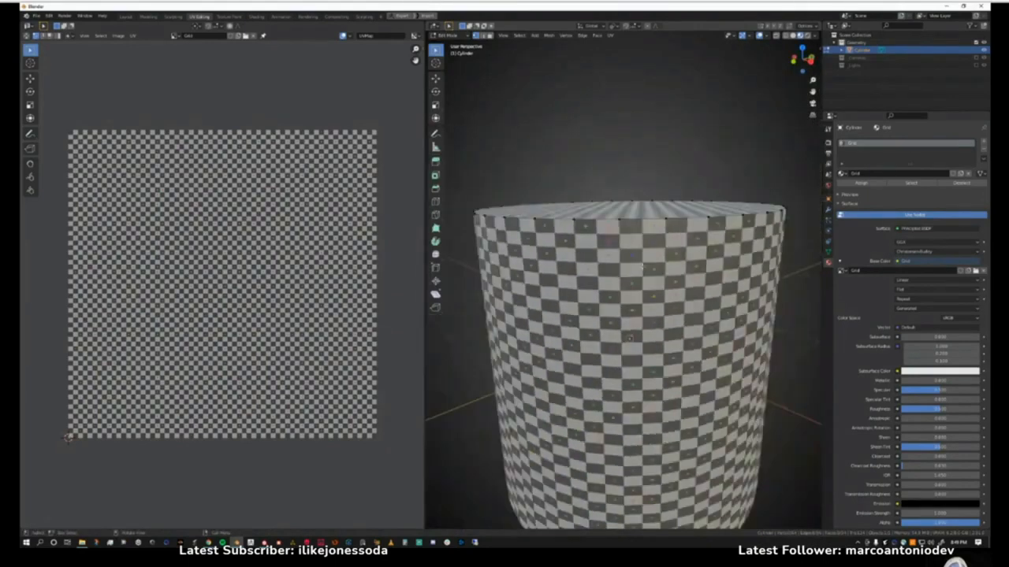
middle_click_drag(633, 370, 629, 303)
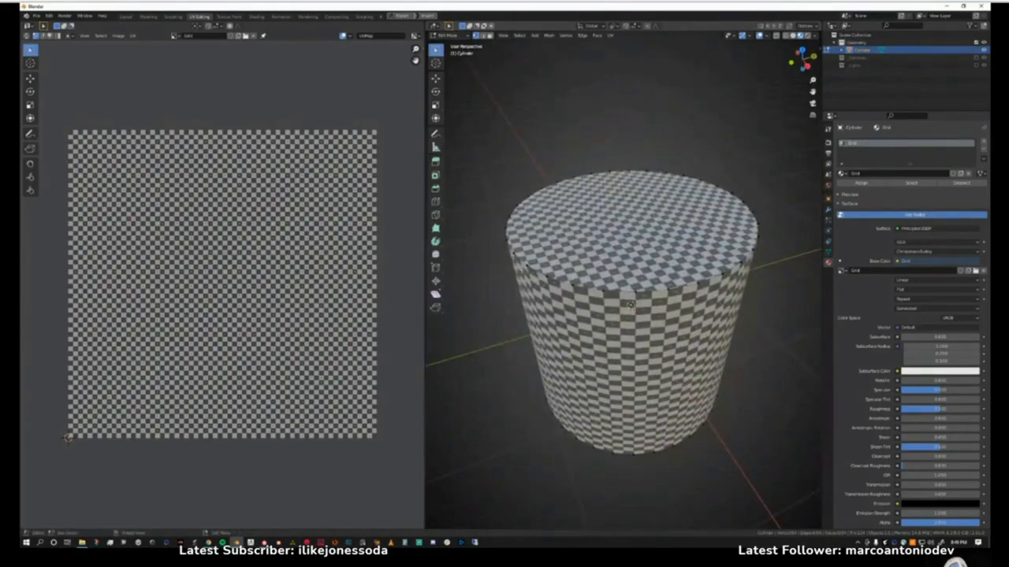
middle_click_drag(631, 304, 644, 254)
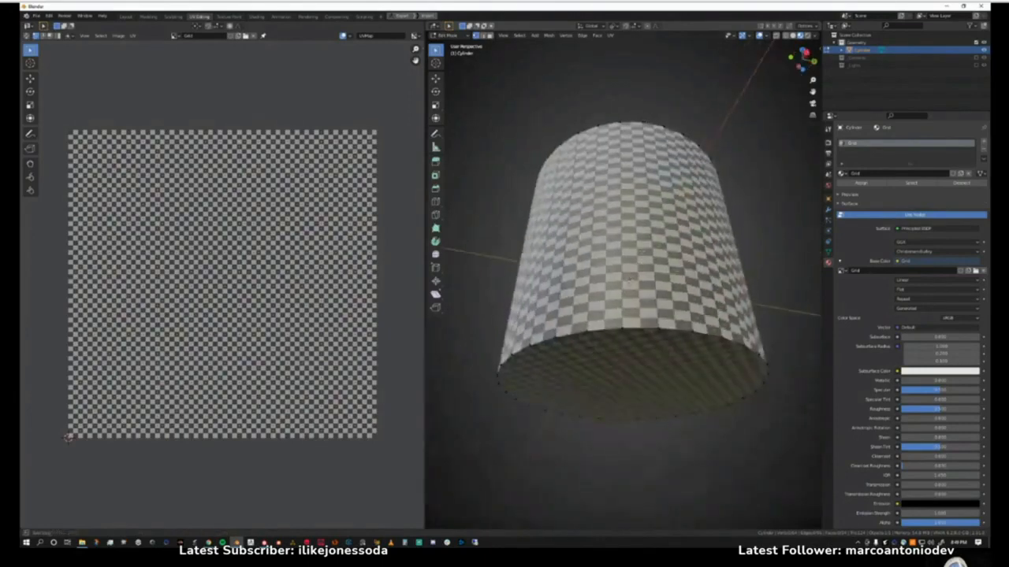
middle_click_drag(642, 253, 670, 335)
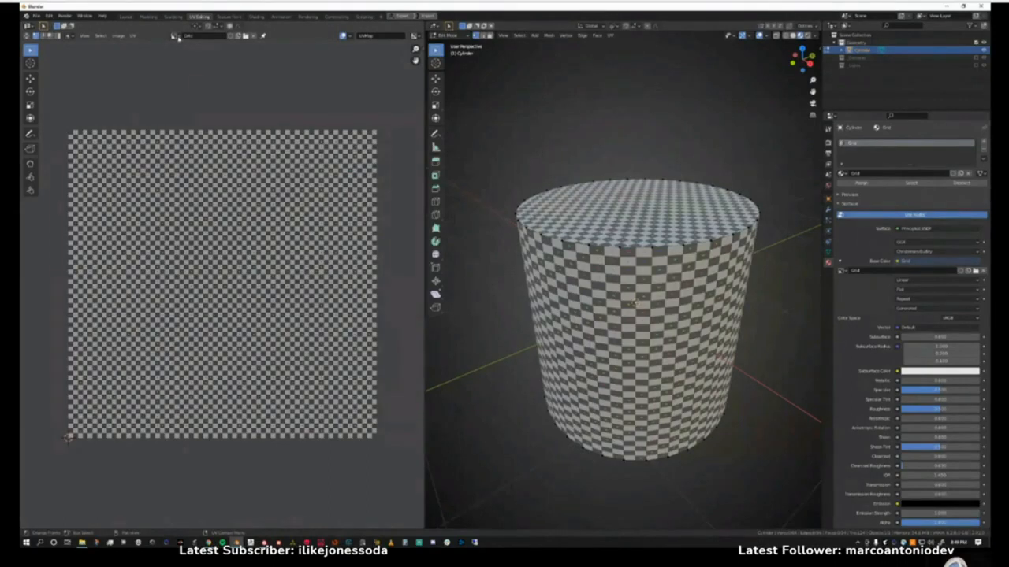
Unlink the Grid image from the UV editor.
left_click(253, 36)
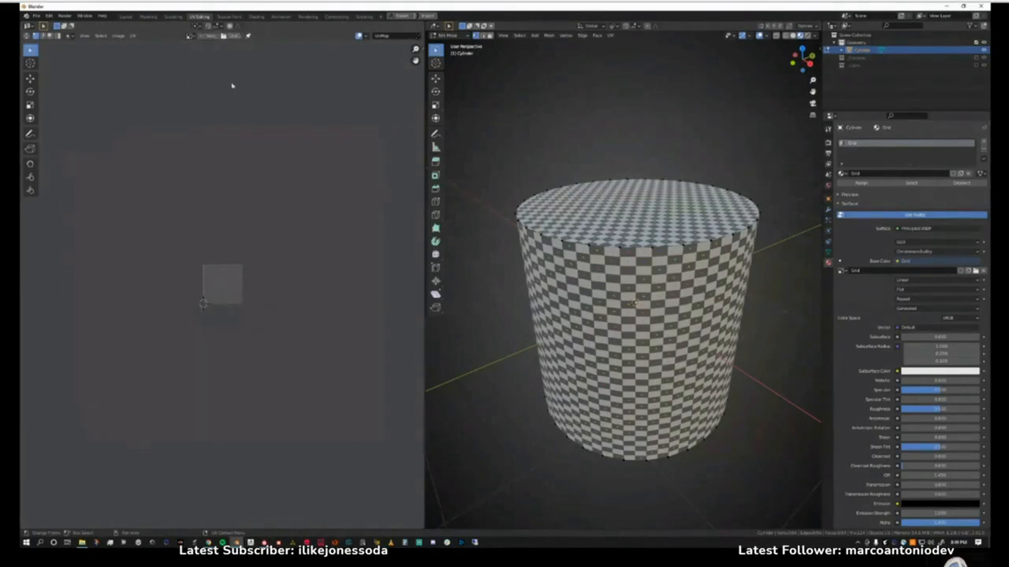
left_click(209, 35)
left_click(209, 51)
type("Bac")
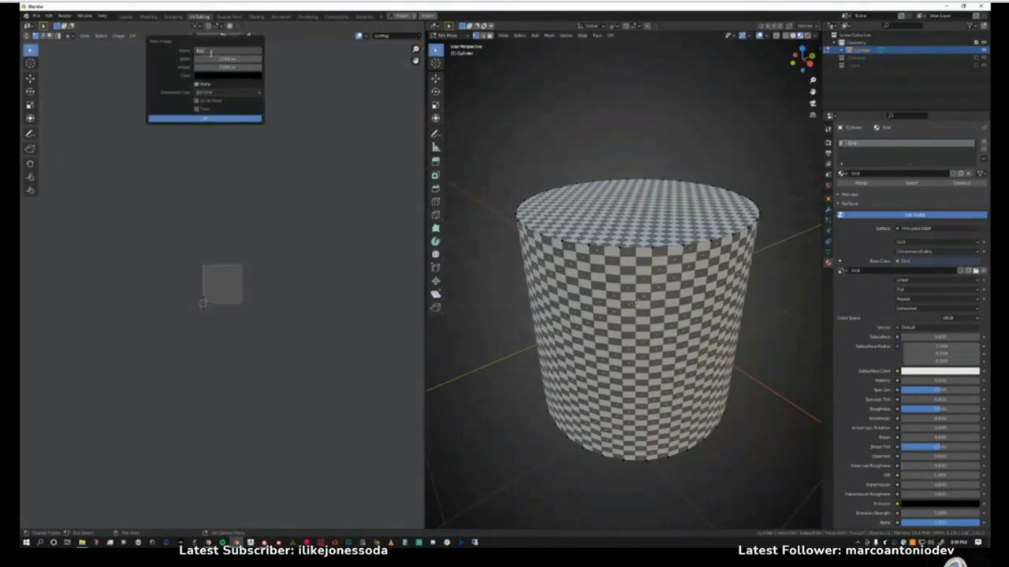
type("kground")
key("Return")
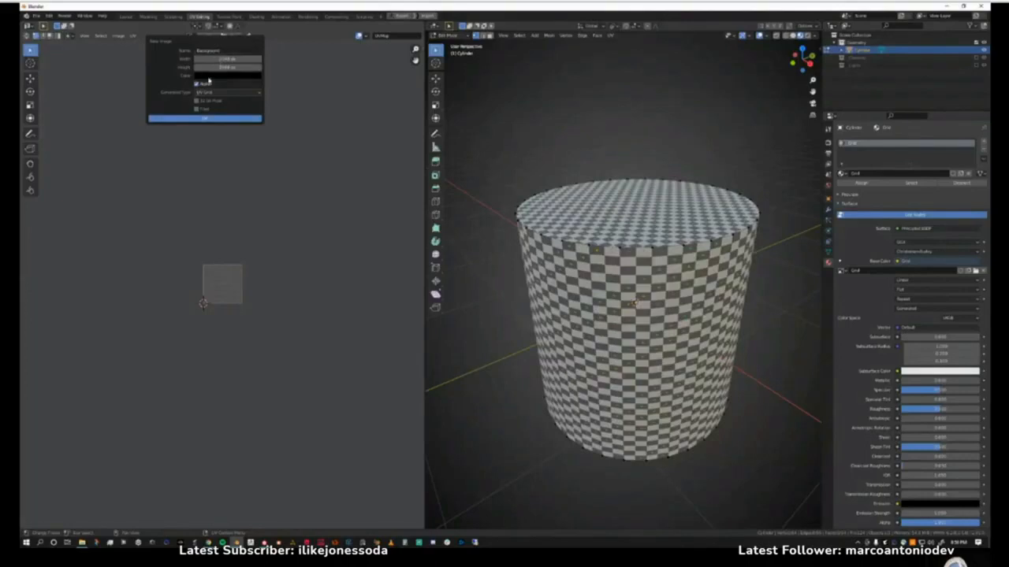
left_click(209, 77)
left_click(260, 95)
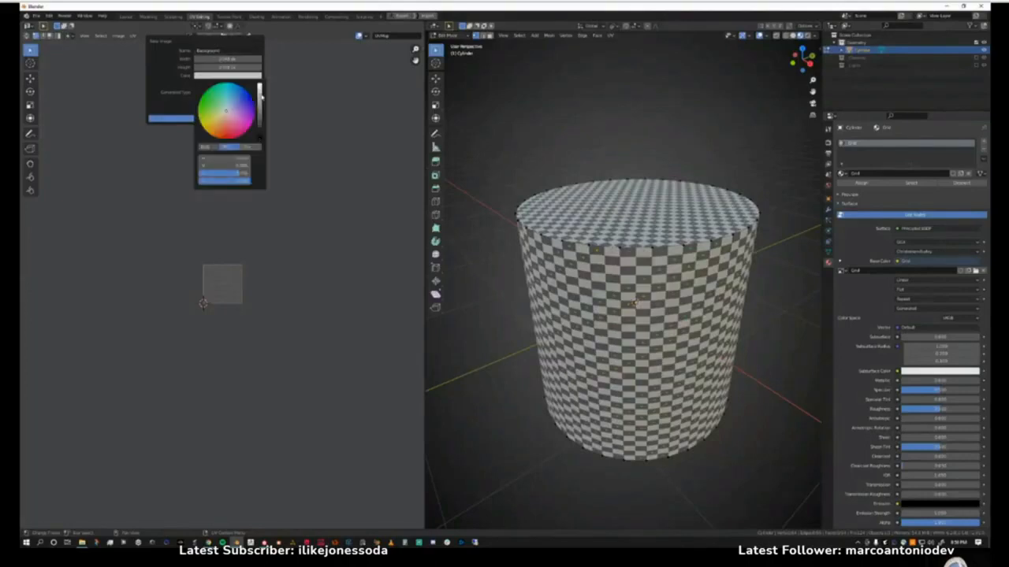
left_click_drag(260, 94, 261, 87)
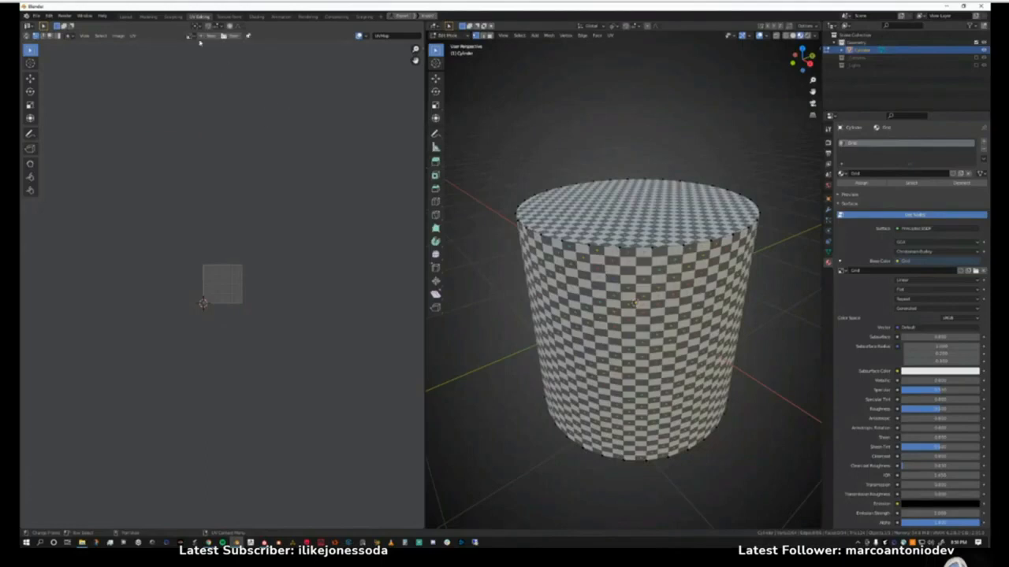
Create a new image named Grey in the UV editor with a light grey color and the Blank generated type.
left_click(204, 36)
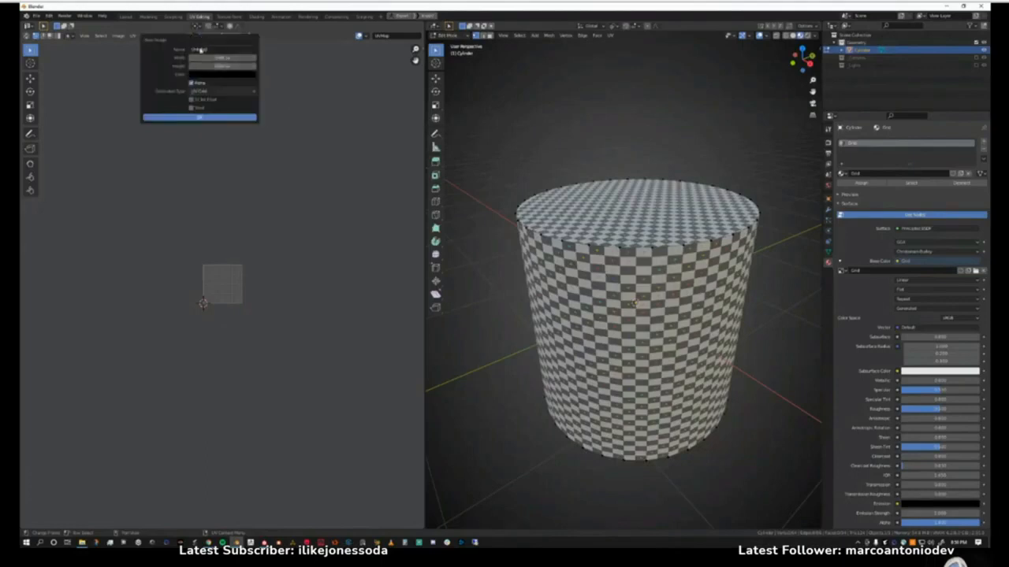
left_click(201, 49)
type("Grid")
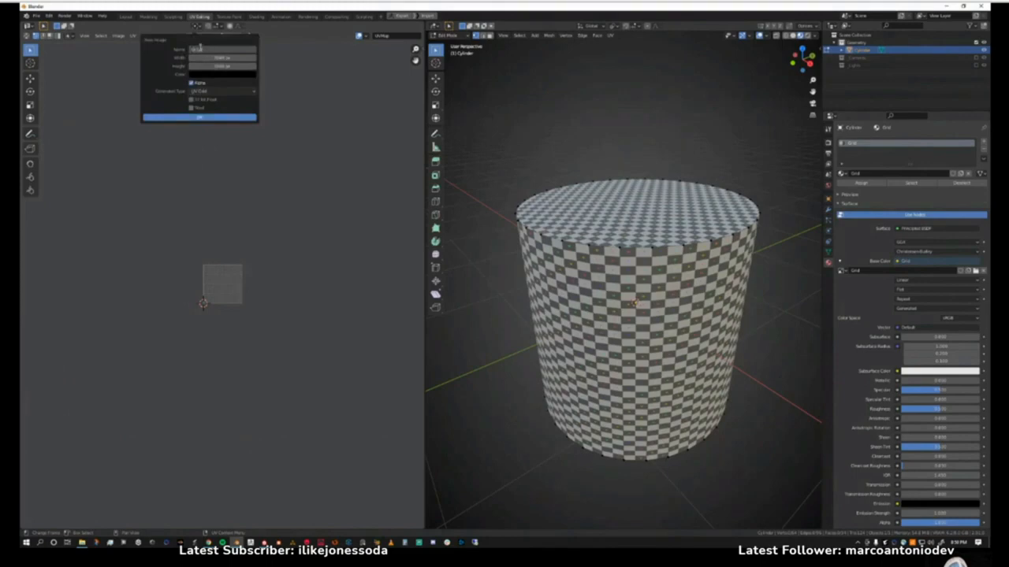
left_click(213, 74)
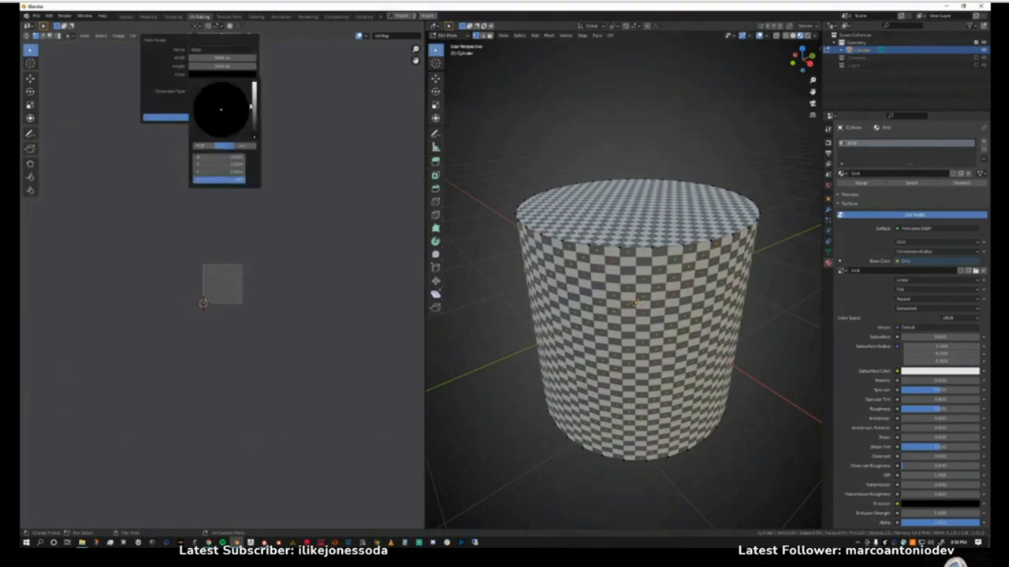
left_click_drag(252, 105, 253, 83)
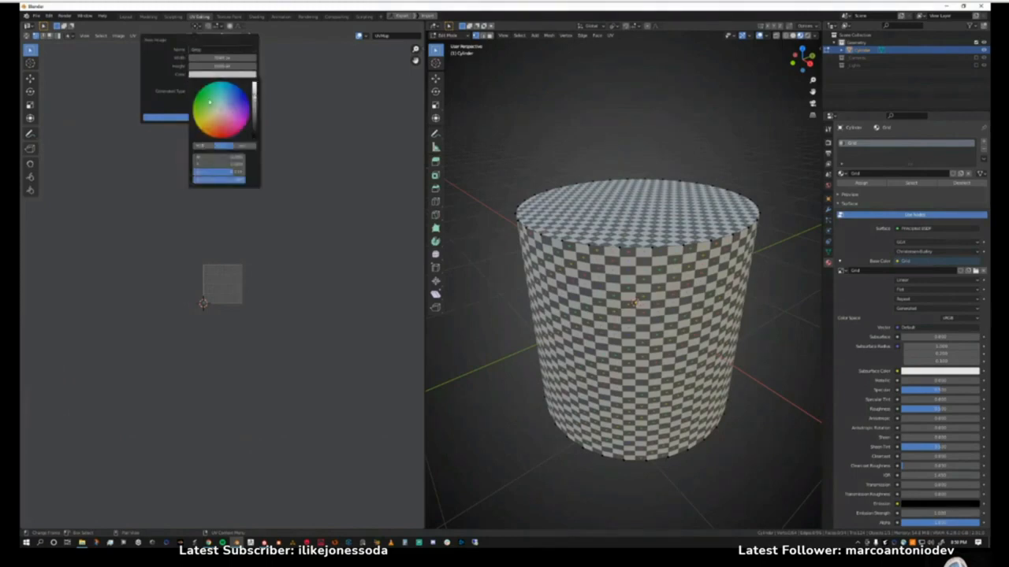
left_click(195, 93)
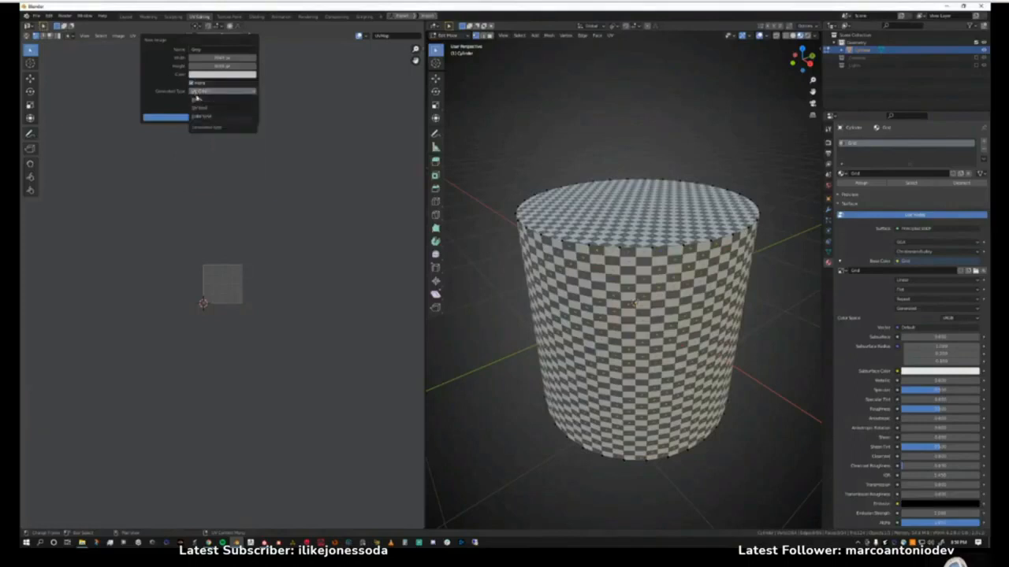
left_click(197, 100)
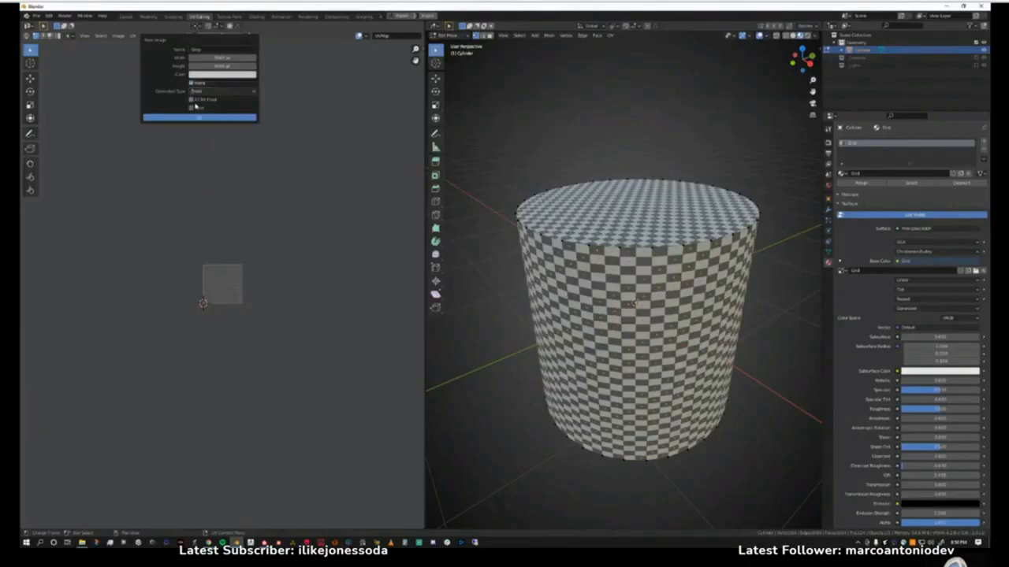
left_click(197, 117)
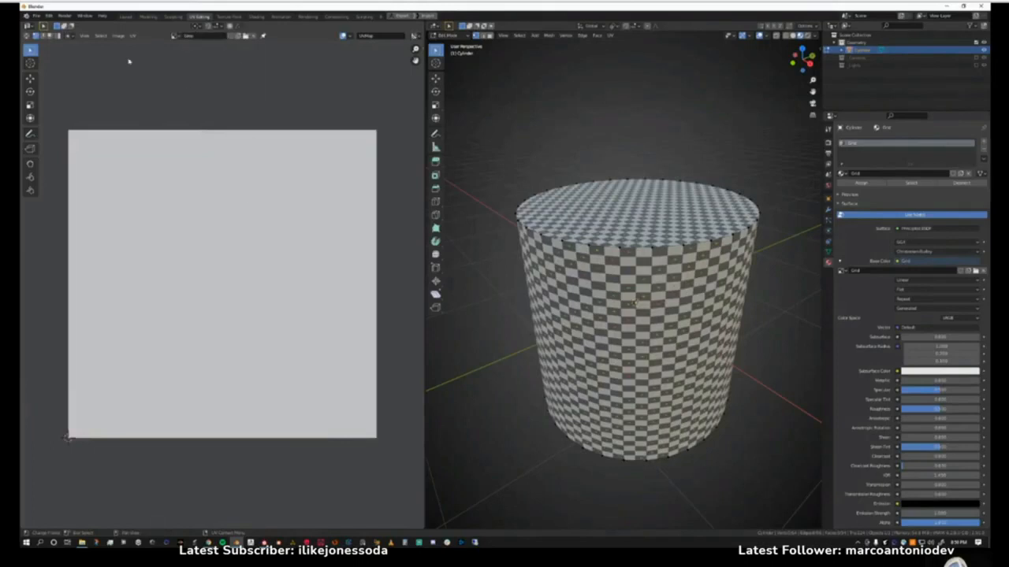
Compare the Grid and Grey images by alternating them in the UV editor, finishing on Grey.
left_click(178, 36)
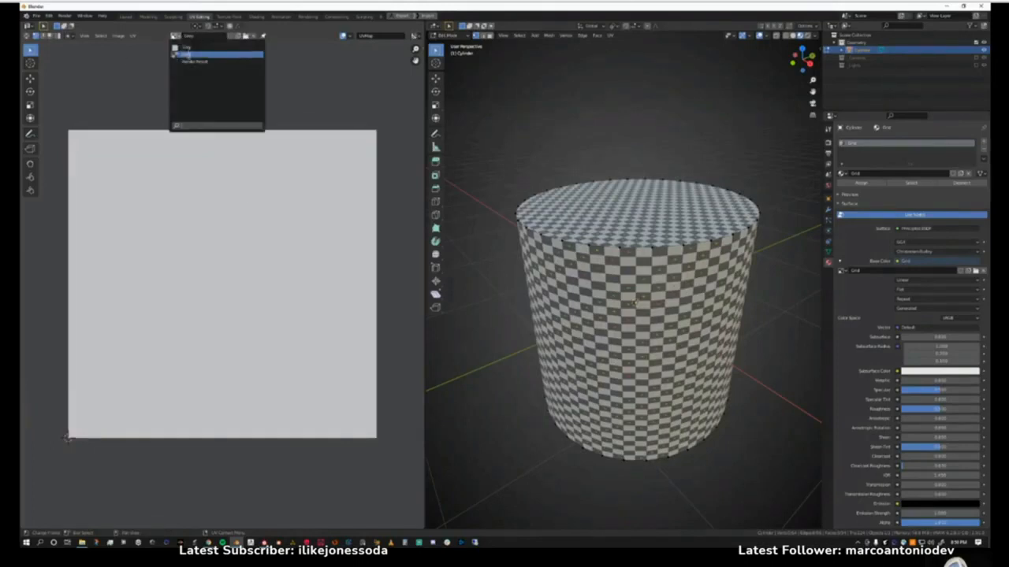
left_click(189, 56)
left_click(177, 37)
left_click(186, 48)
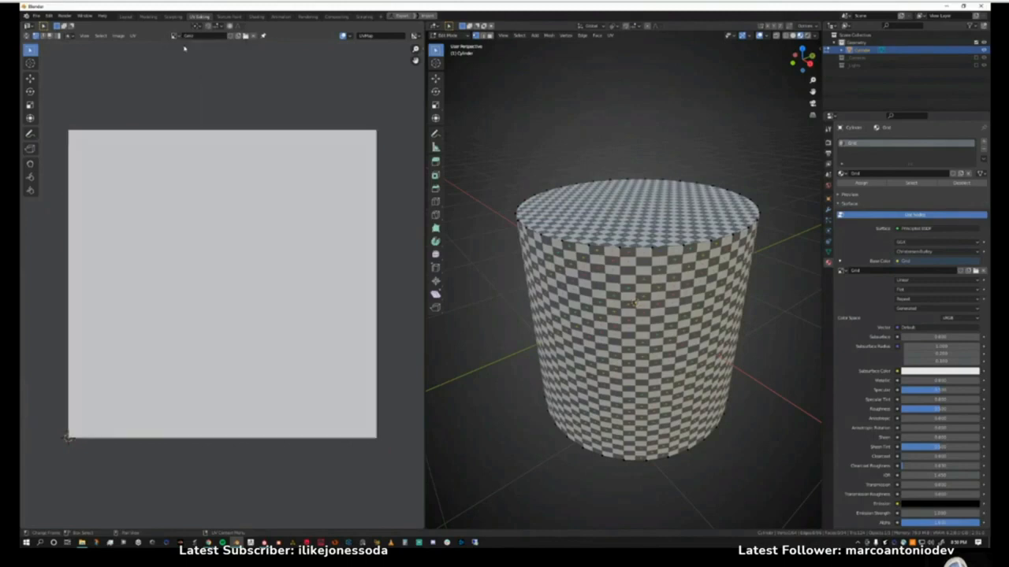
left_click(177, 36)
left_click(187, 54)
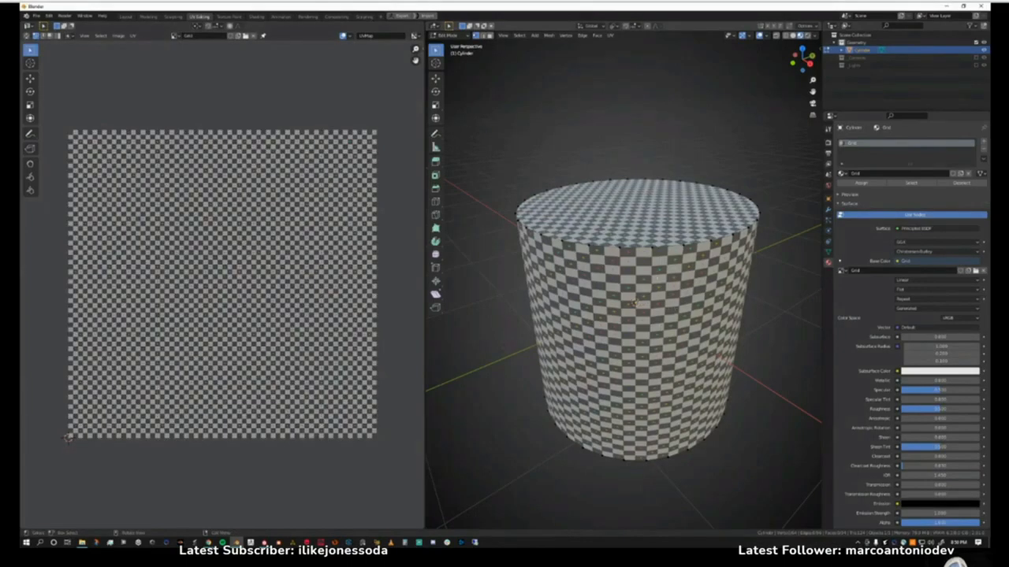
left_click(175, 36)
left_click(185, 52)
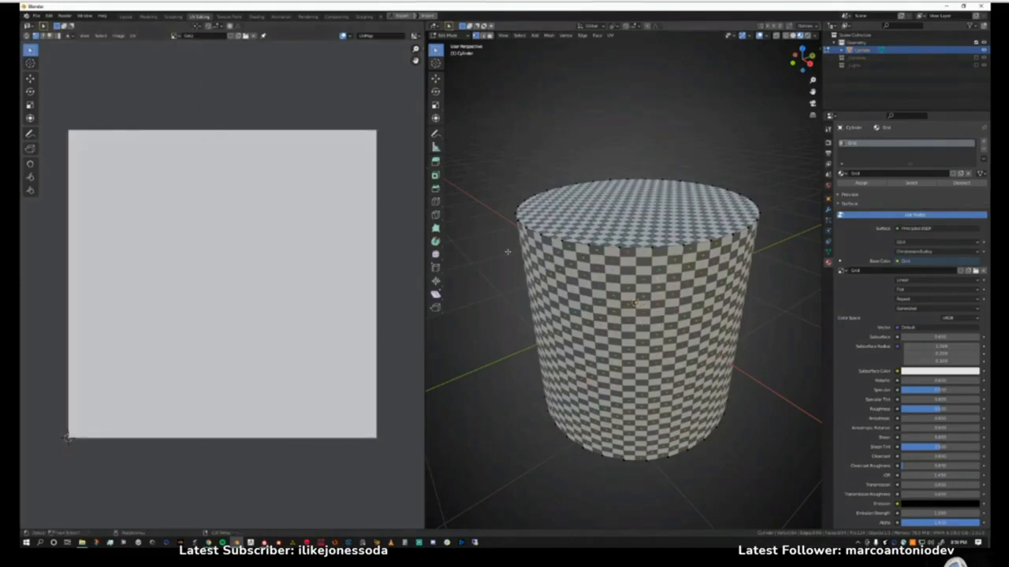
Leave and re-enter Edit Mode on the cylinder, and box-select the vertices of its top cap.
key("Tab")
left_click(609, 228)
key("Tab")
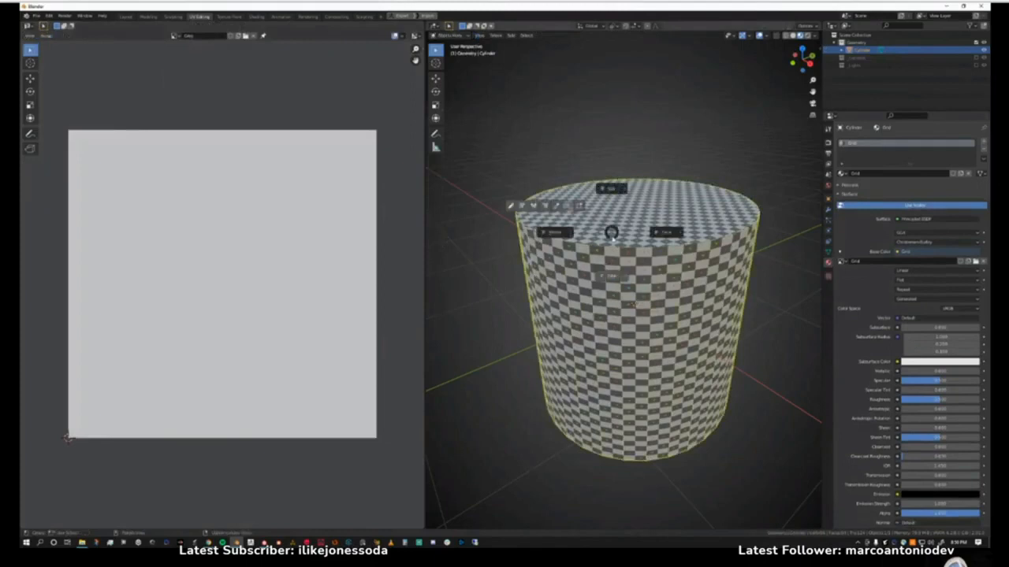
left_click(610, 188)
left_click_drag(511, 151, 774, 269)
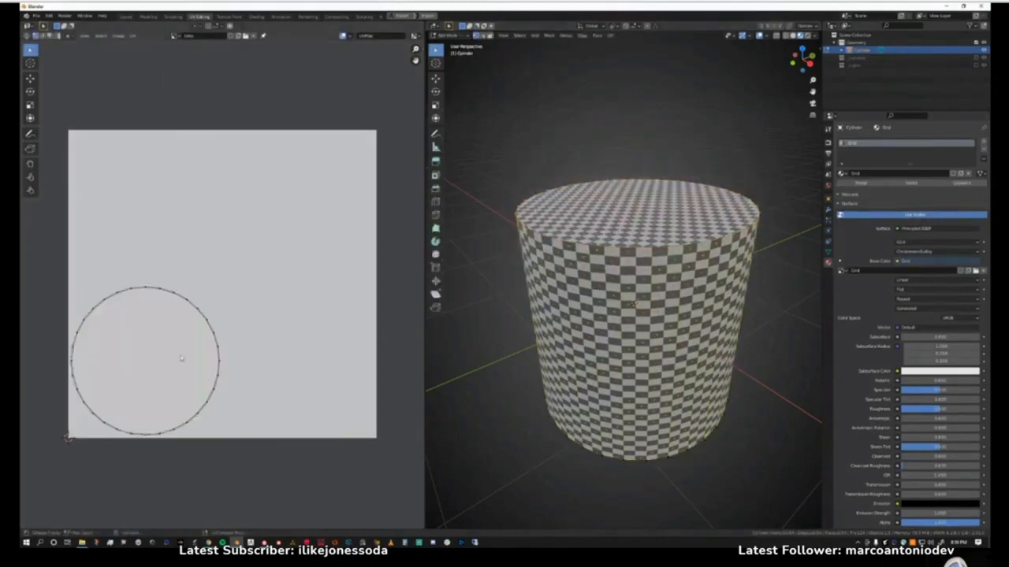
Switch the cylinder to Object Mode and return it to Edit Mode.
key("ctrl+Tab")
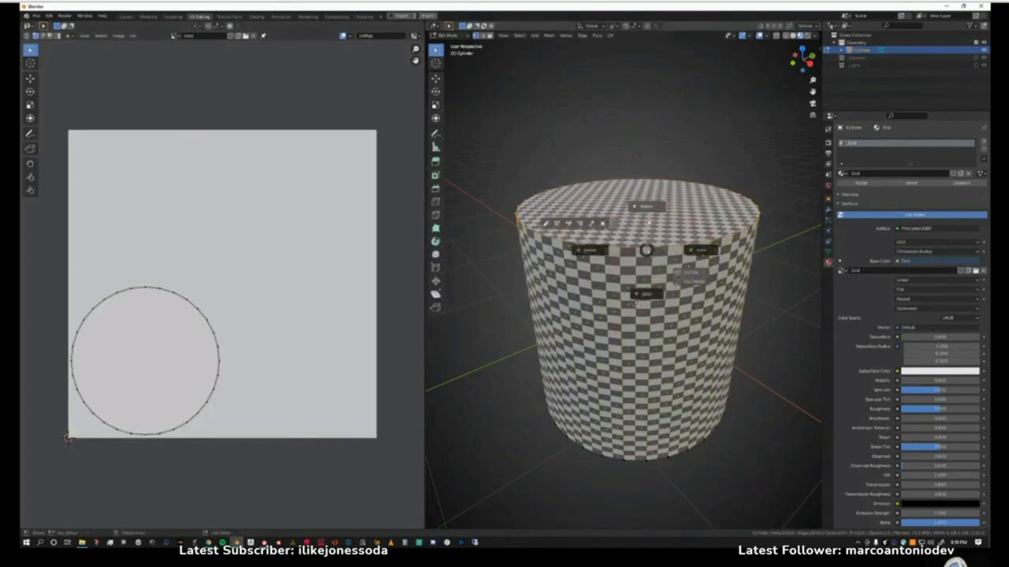
left_click(648, 226)
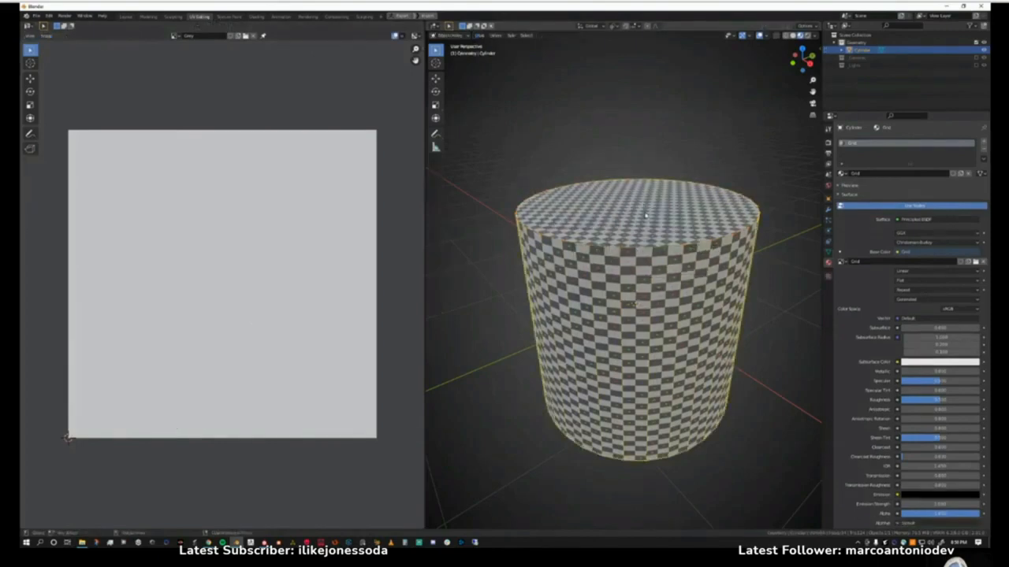
key("ctrl+Tab")
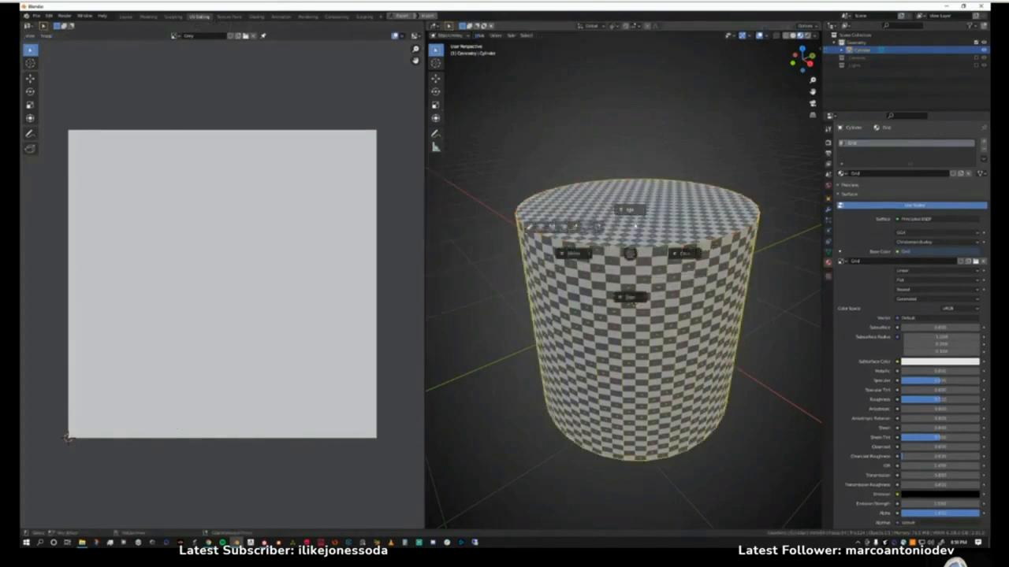
left_click(630, 253)
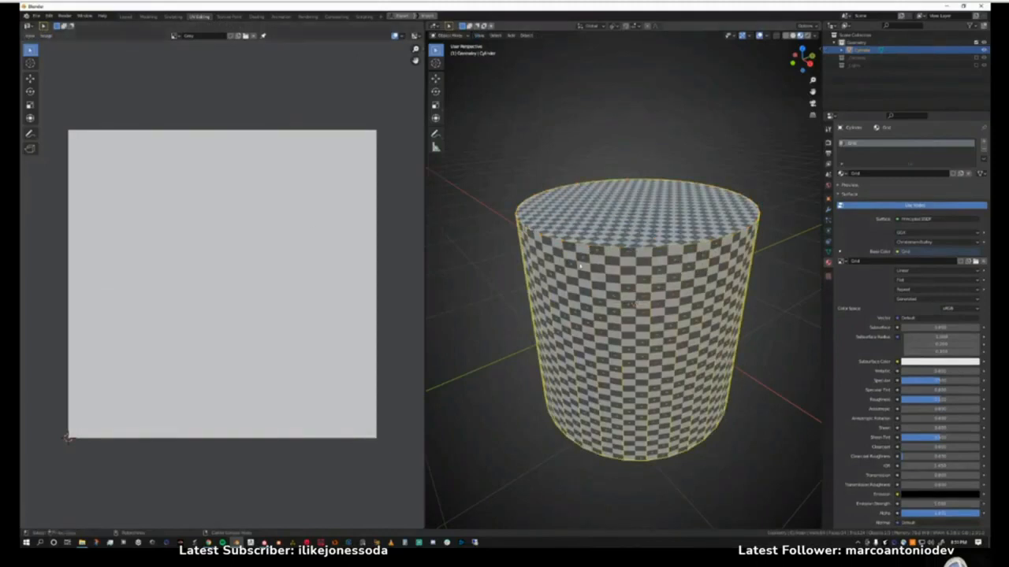
key("Tab")
left_click(578, 220)
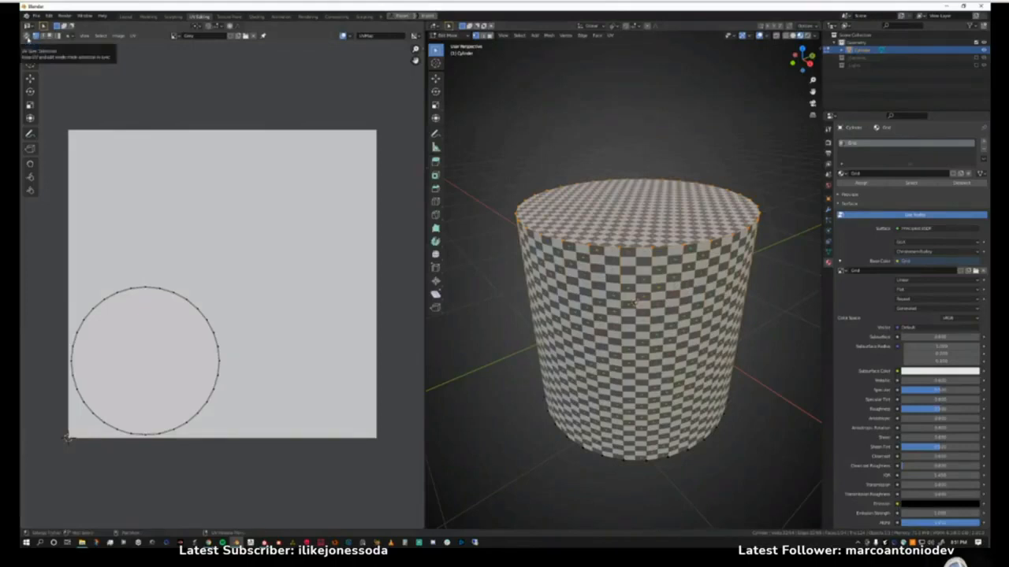
Turn on UV Sync Selection and display the Grid image behind the cylinder's full UV layout.
left_click(26, 36)
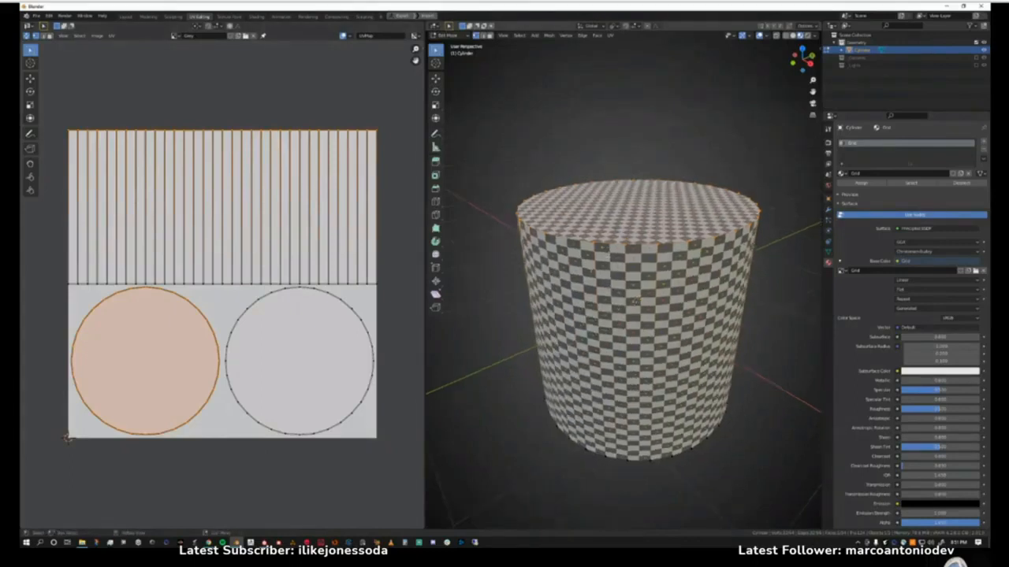
left_click(175, 35)
left_click(187, 54)
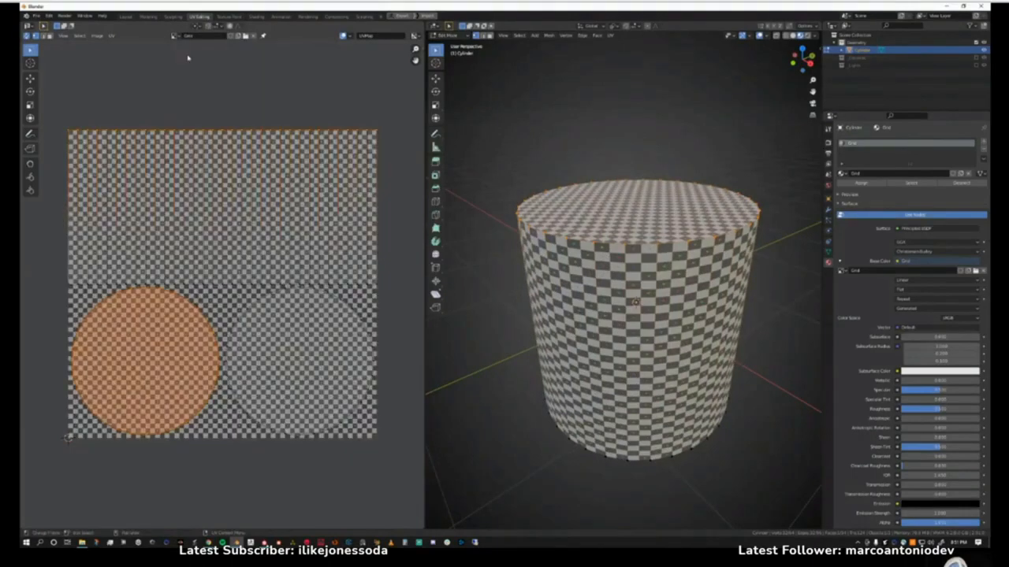
scroll(79, 379, "up", 4)
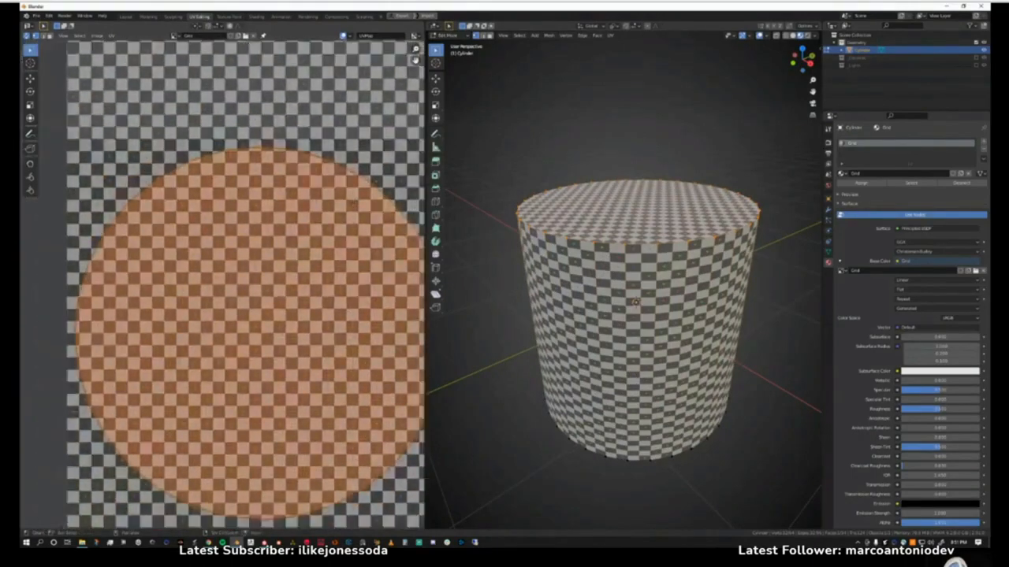
middle_click_drag(288, 231, 274, 211)
scroll(274, 211, "down", 1)
scroll(274, 211, "up", 1)
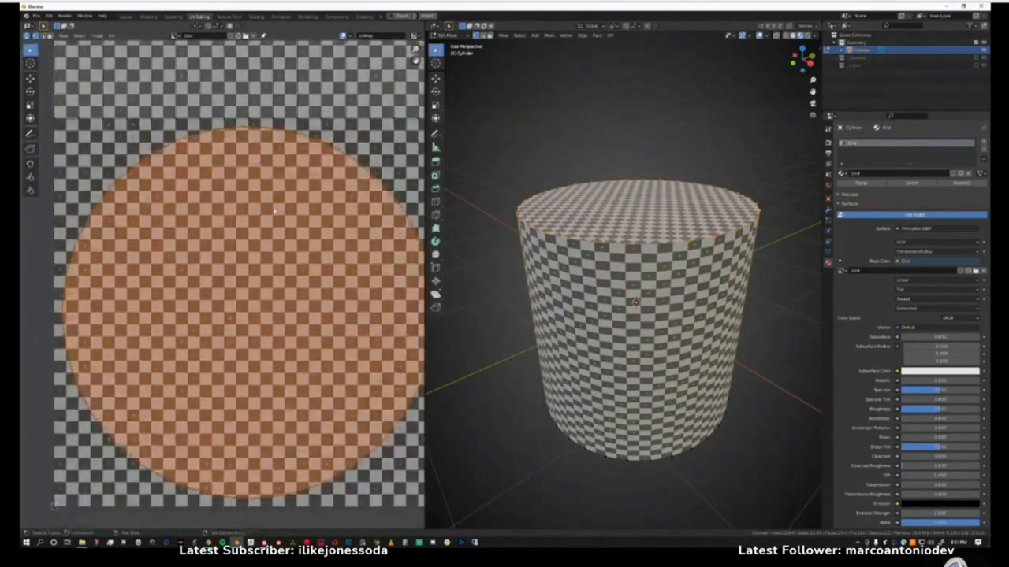
scroll(275, 209, "down", 4)
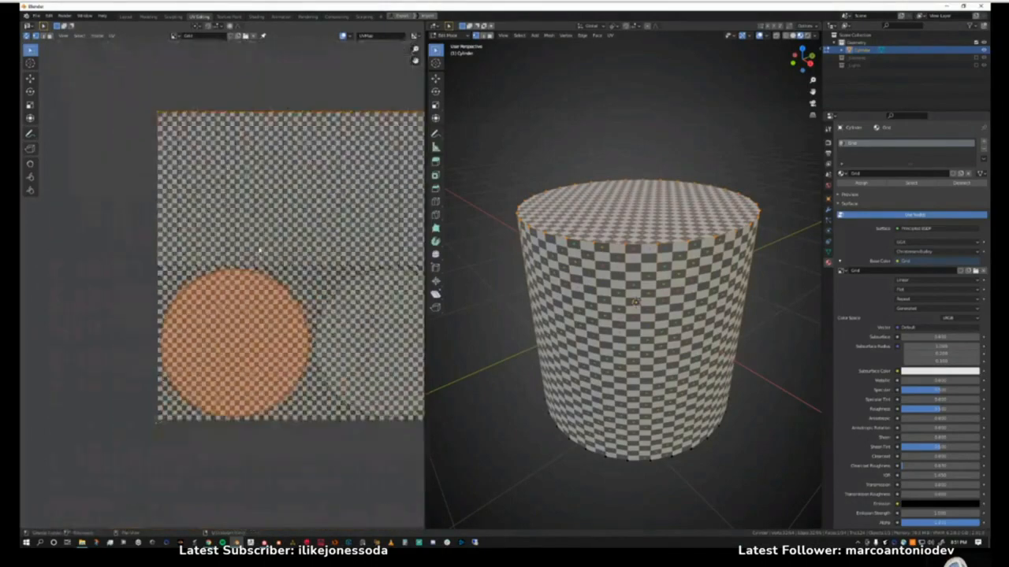
Box-select the side strip and its upper edge in the UV editor, clearing the selection in between.
scroll(243, 203, "up", 5)
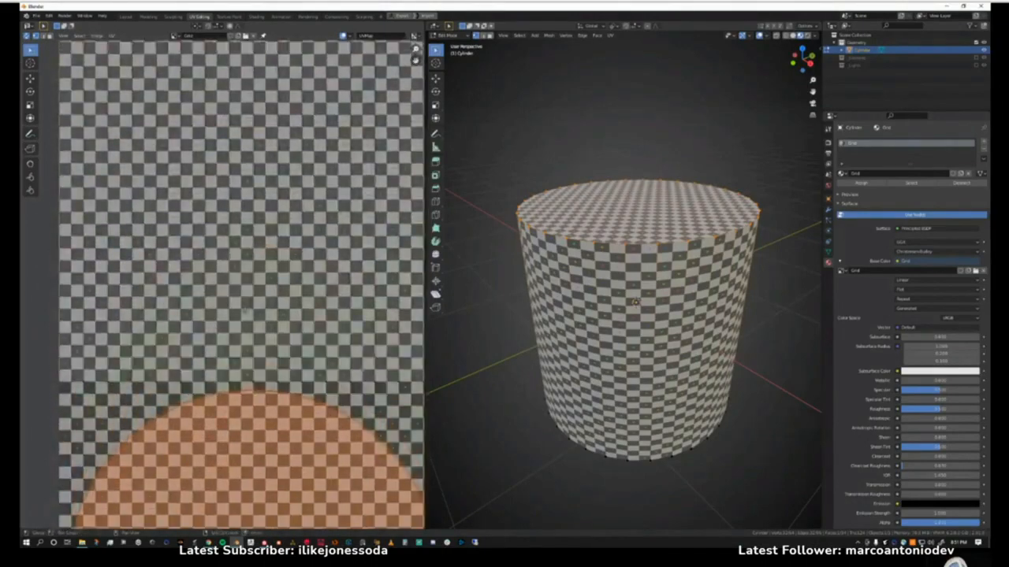
scroll(260, 274, "down", 4)
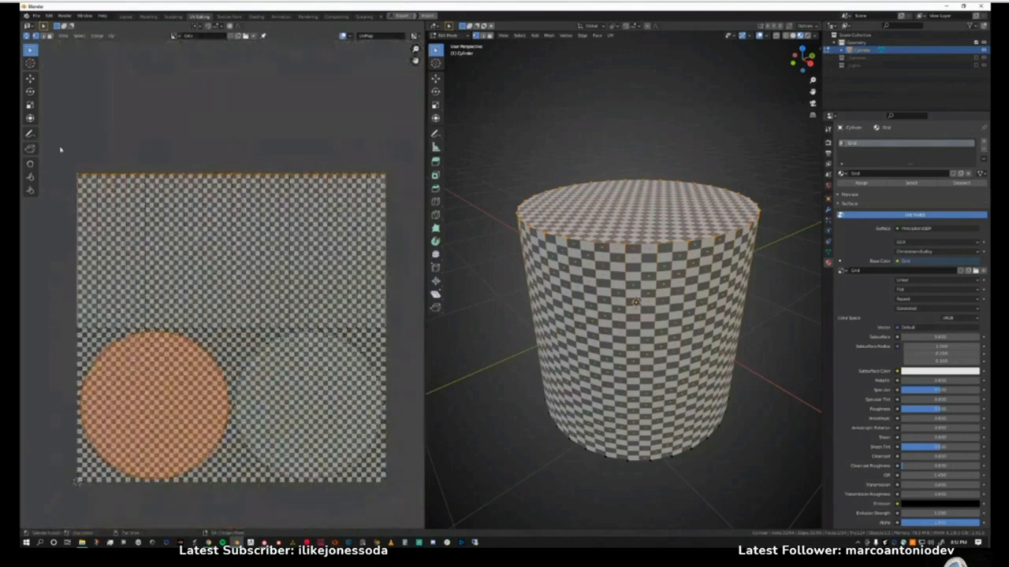
left_click_drag(54, 145, 394, 333)
key("alt+a")
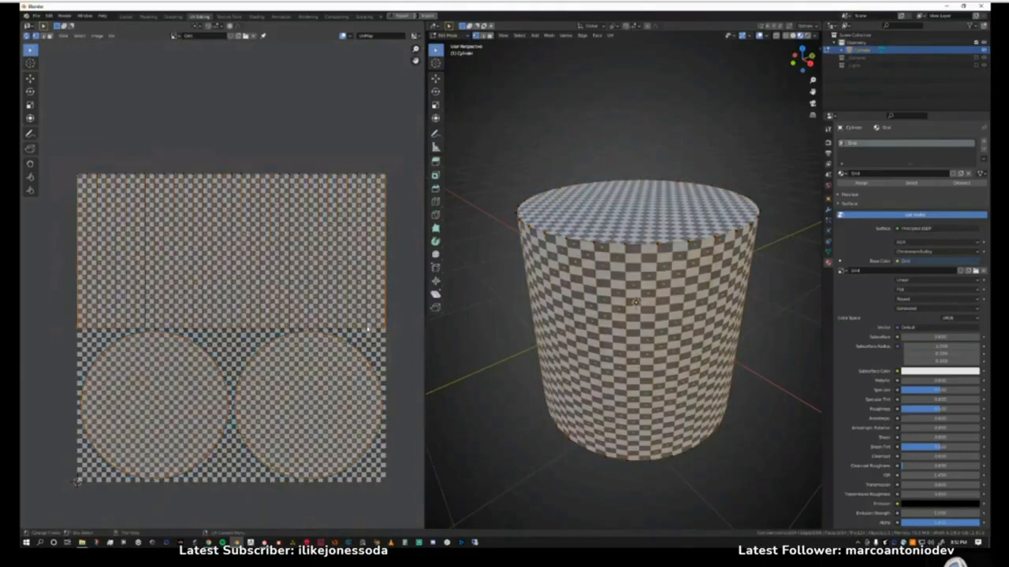
left_click_drag(52, 153, 394, 211)
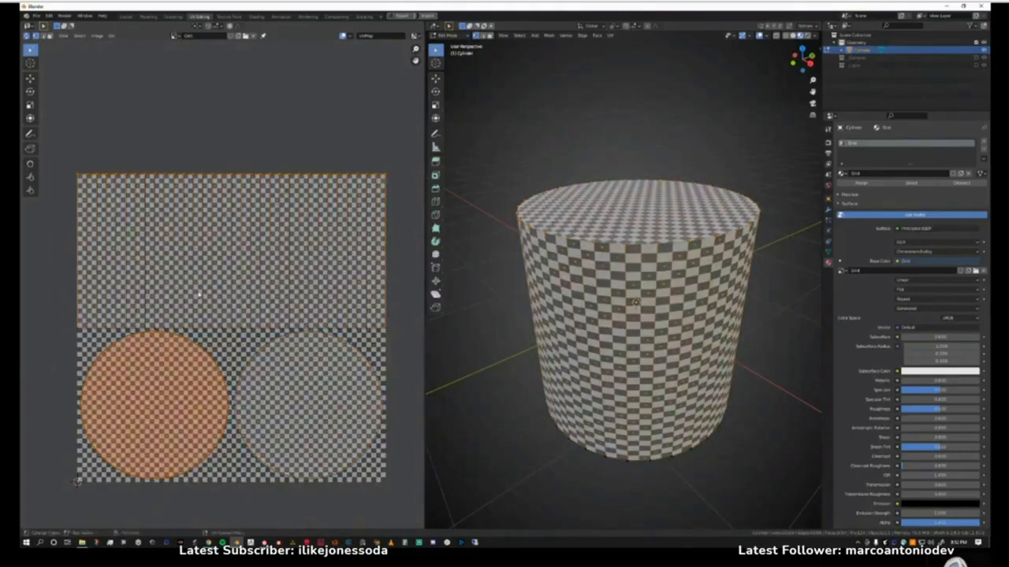
Select the cylinder's whole UV layout and scale it down within the grid image.
left_click_drag(60, 311, 392, 332)
left_click_drag(46, 302, 410, 331)
key("s")
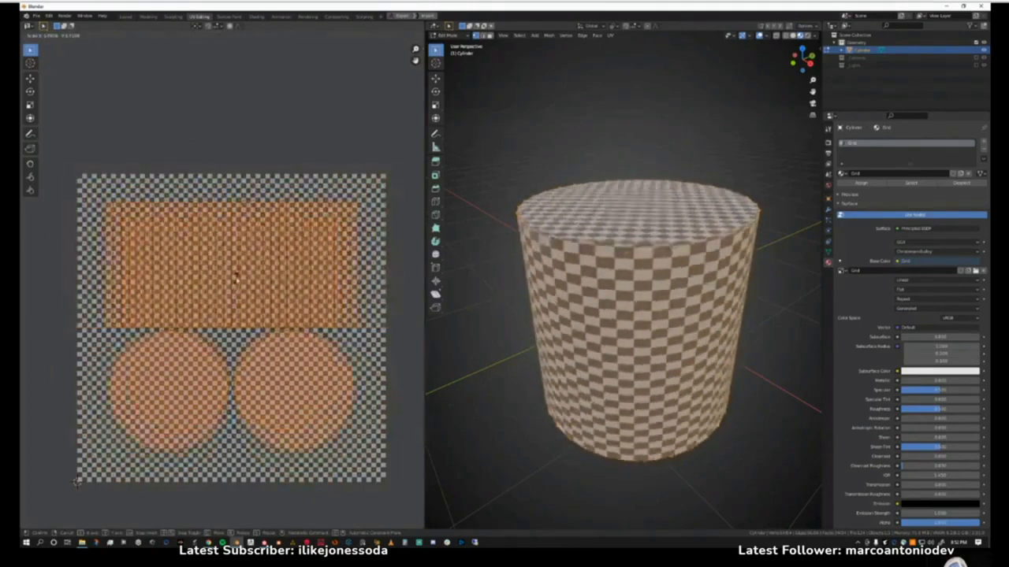
left_click(237, 287)
left_click(247, 383)
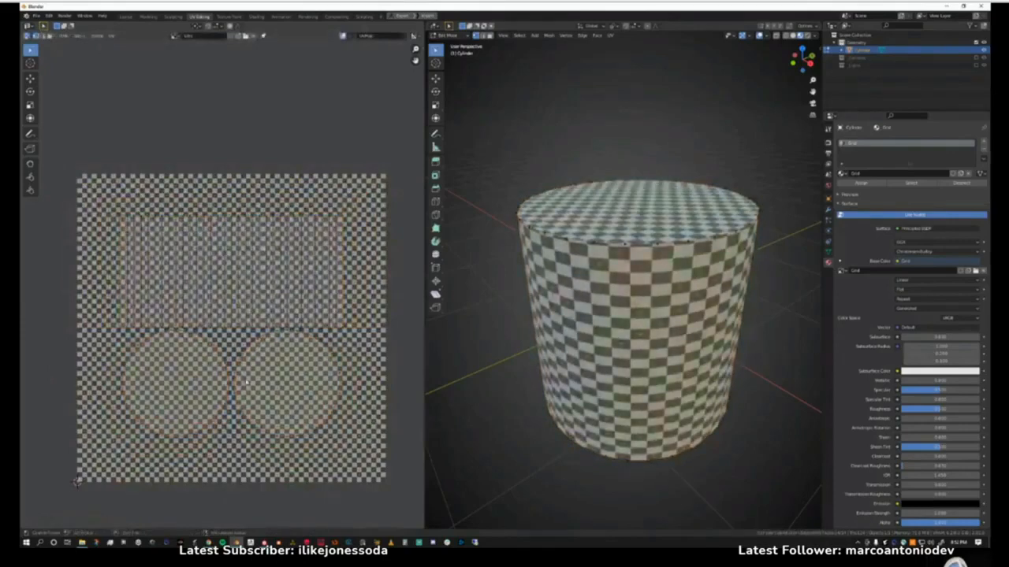
Move the two circular cap islands down and apart so they are clear of the side strip.
left_click(279, 380)
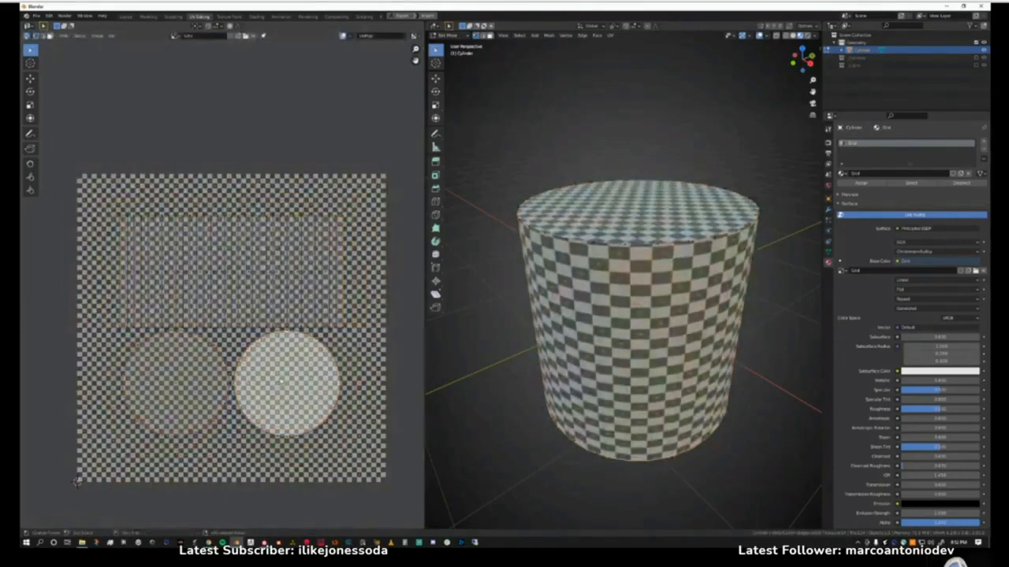
key("g")
left_click(204, 387)
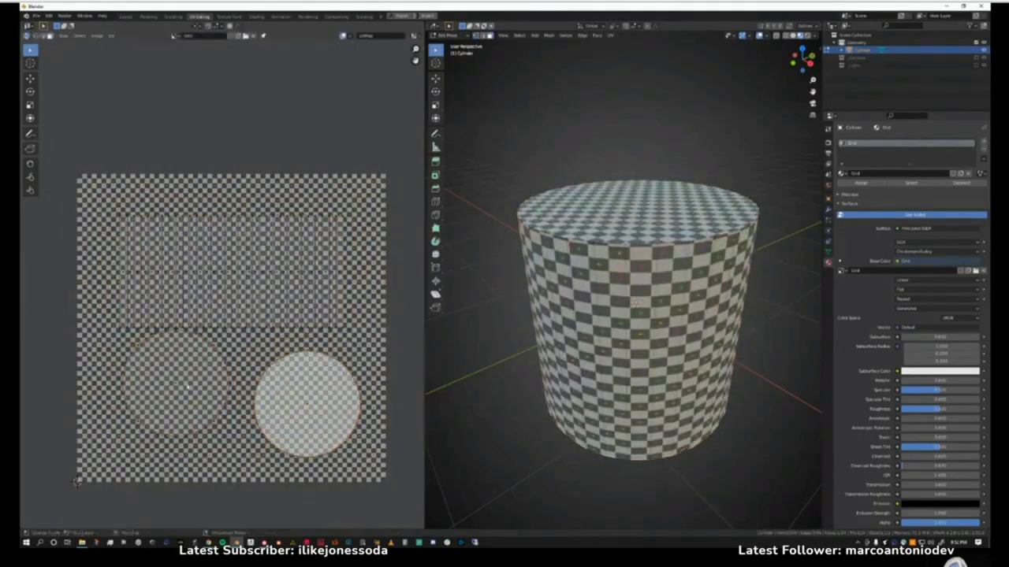
left_click(178, 386)
key("g")
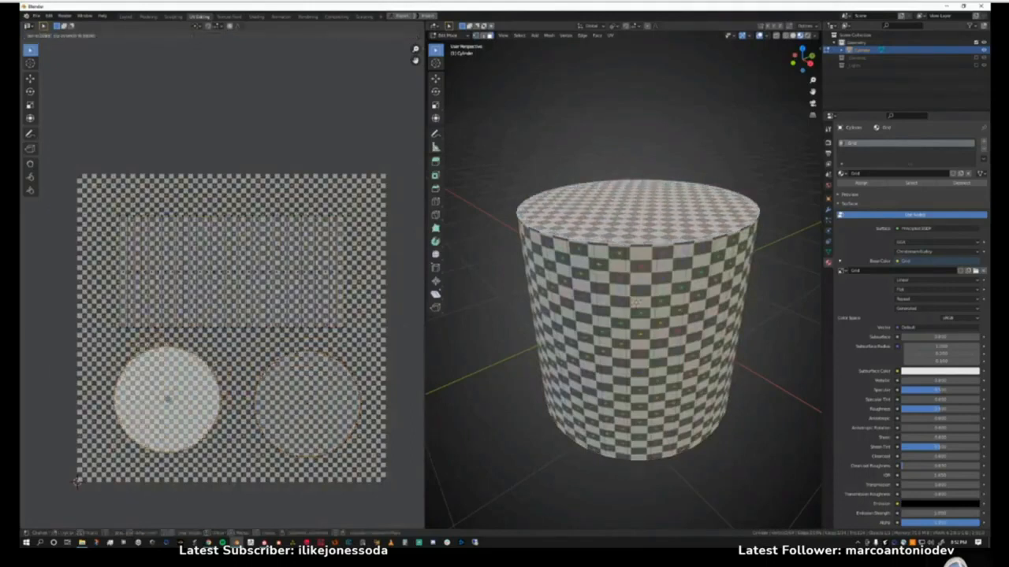
left_click(168, 406)
Scale the side strip's UV island to a lower height and check the checker pattern on the cylinder for stretching.
left_click(291, 286)
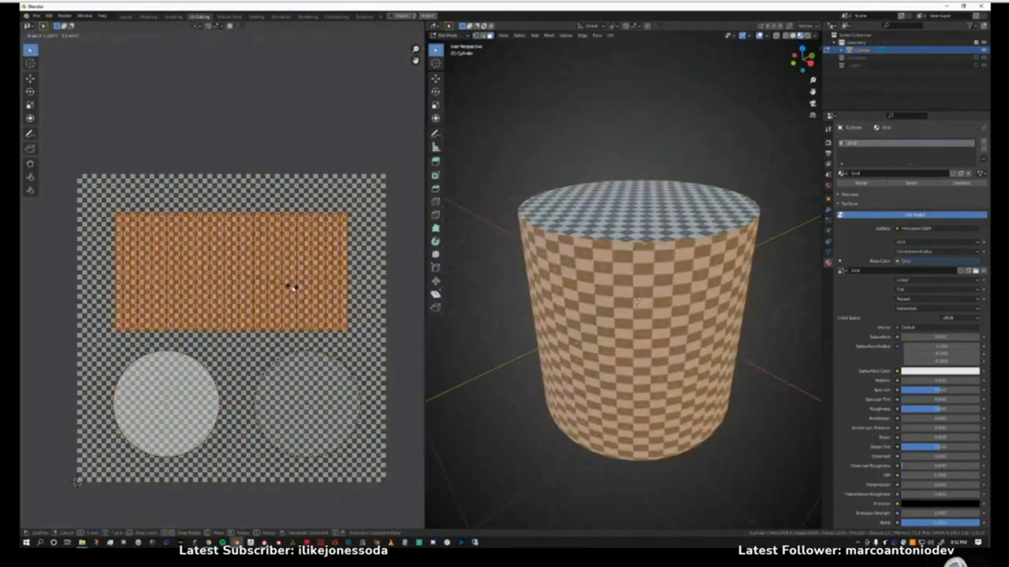
key("s")
left_click(281, 273)
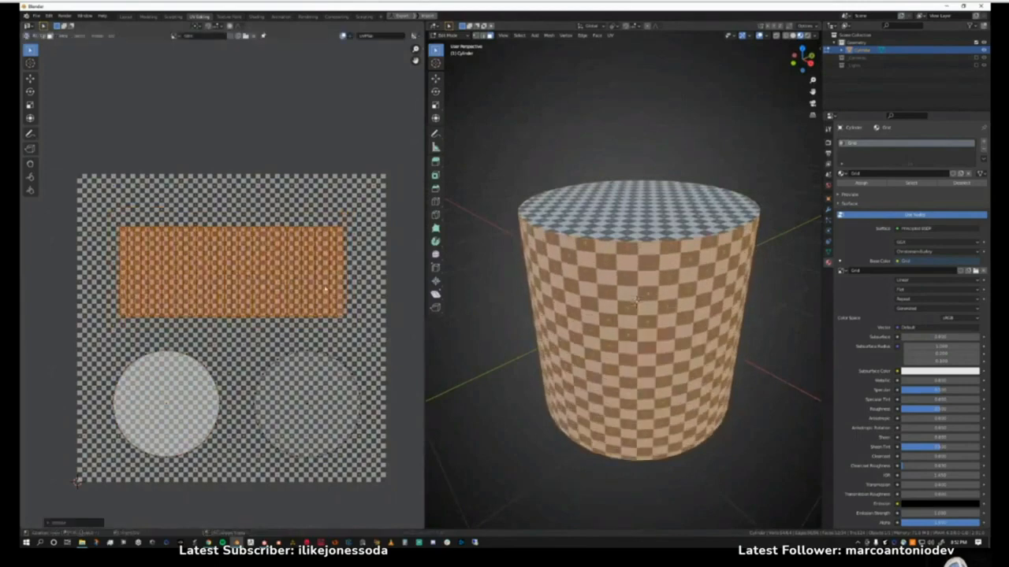
mouse_move(614, 315)
middle_mouse_down()
mouse_move(617, 285)
mouse_move(620, 311)
middle_mouse_up()
scroll(638, 300, "up", 3)
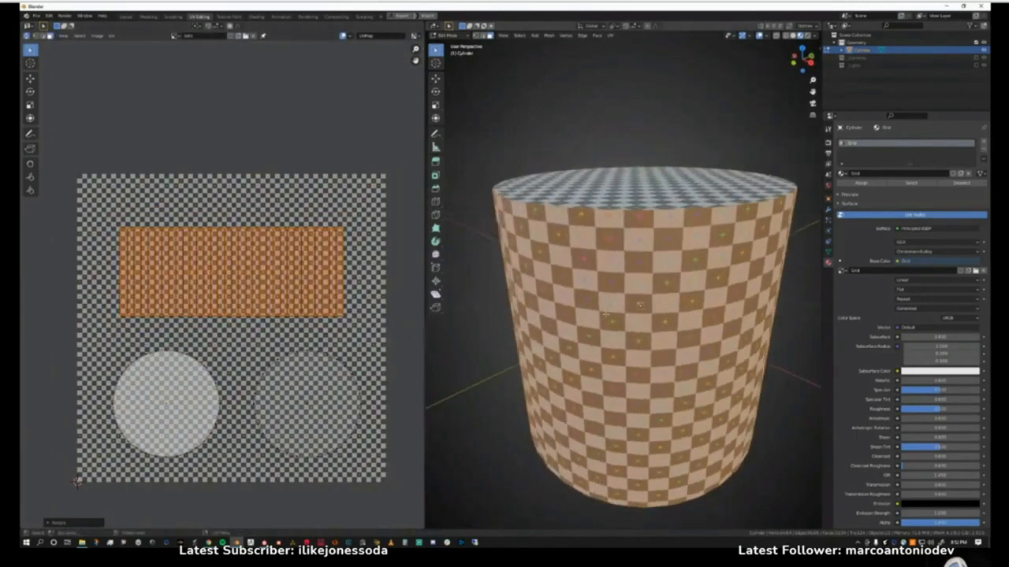
middle_click_drag(611, 304, 626, 338)
scroll(613, 314, "down", 1)
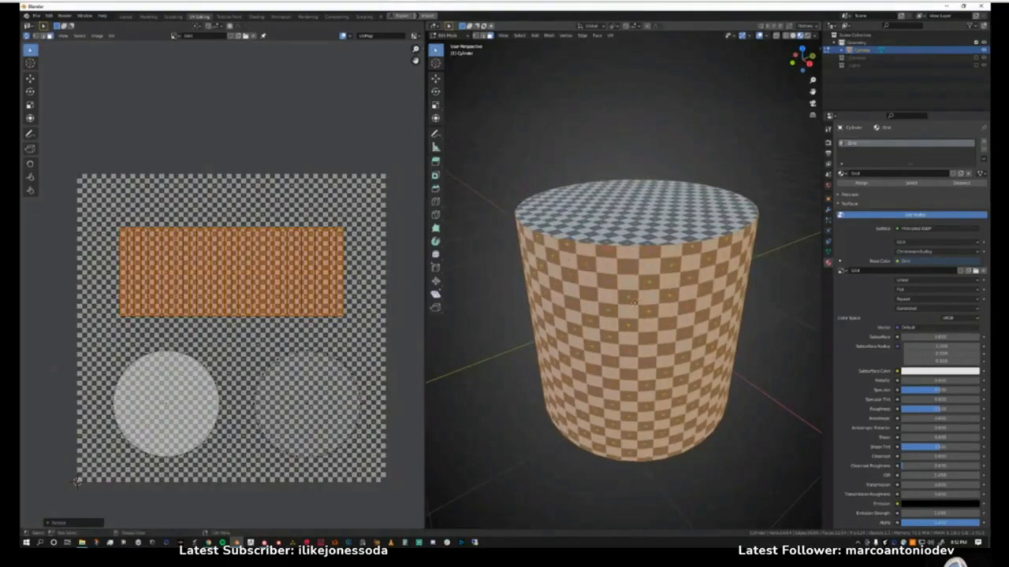
middle_click_drag(612, 331, 612, 315)
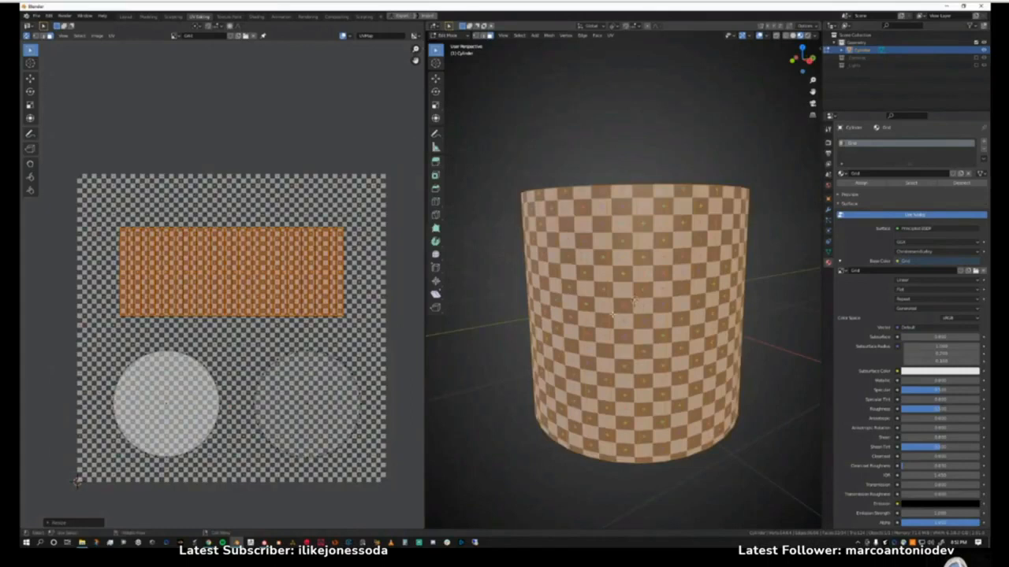
middle_click_drag(635, 302, 635, 304)
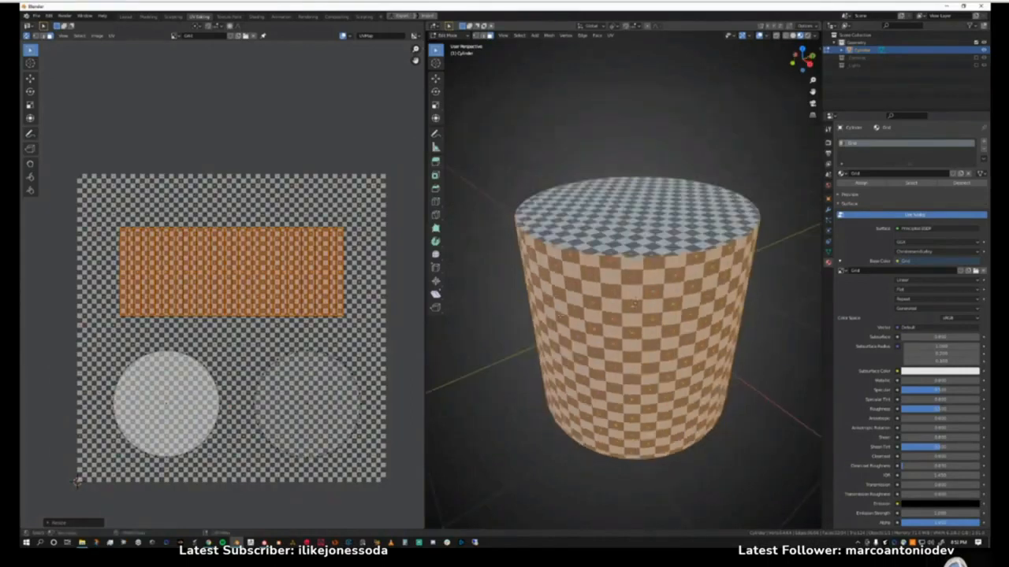
Switch to edge selection, select the edge loop around the cylinder's top cap, and mark it as a seam.
key("2")
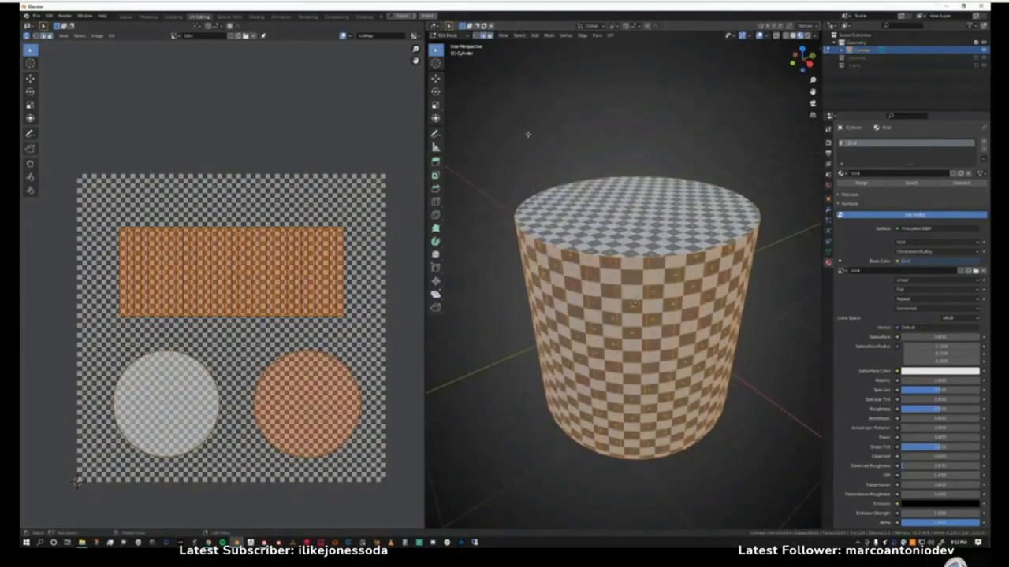
left_click(529, 136)
scroll(529, 136, "up", 1)
middle_click_drag(529, 135, 542, 136)
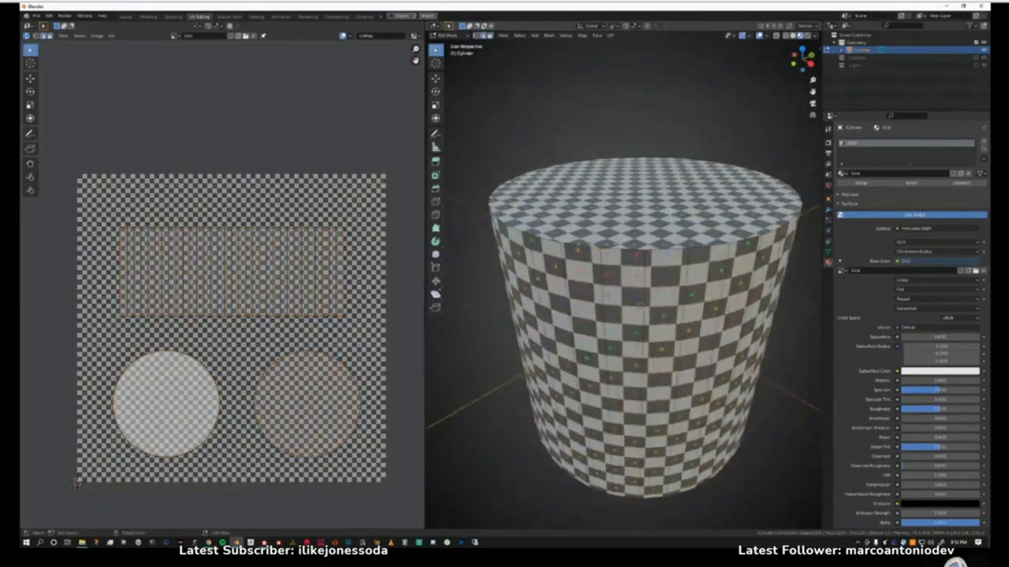
key("a")
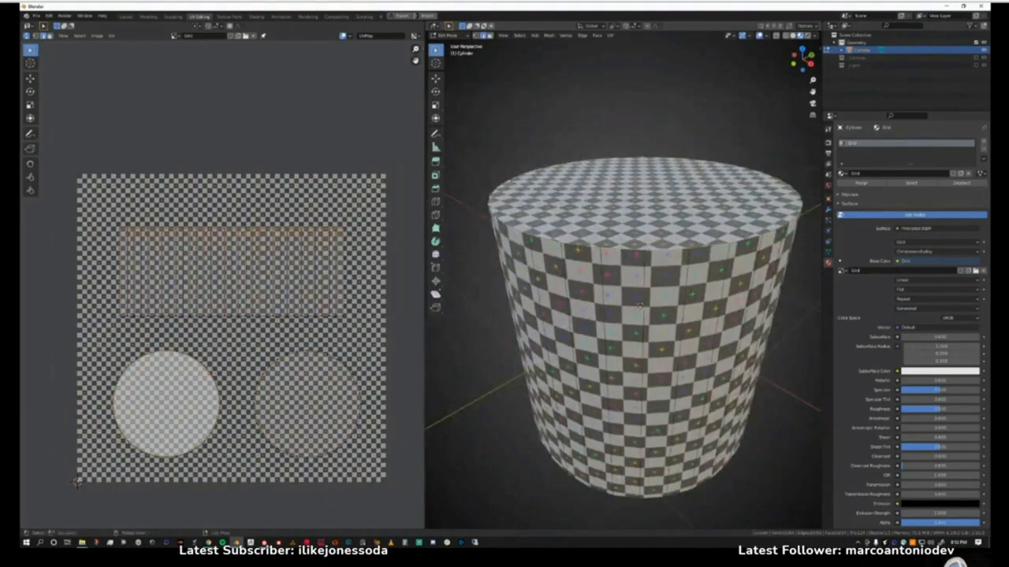
right_click(585, 249)
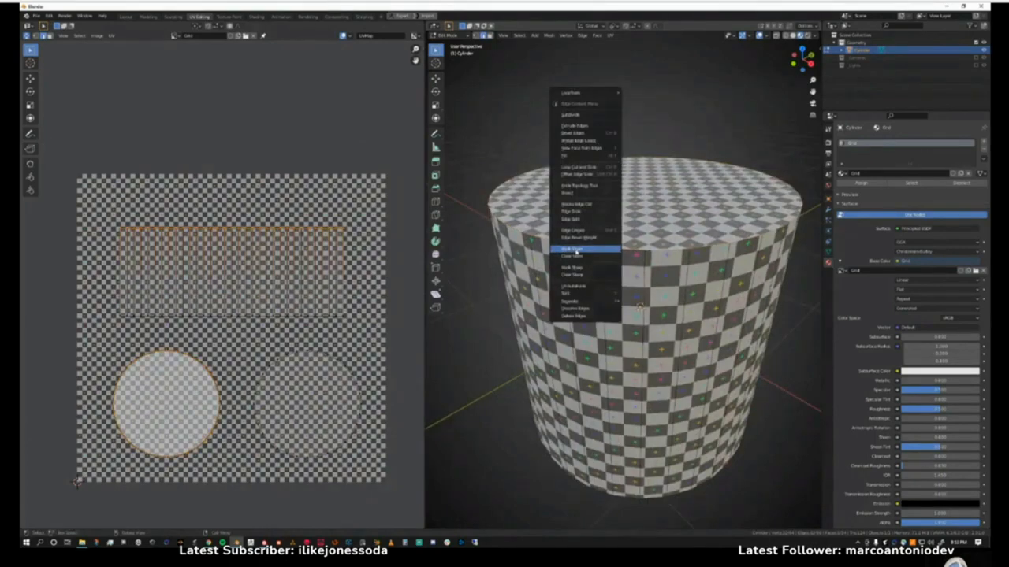
left_click(576, 256)
middle_click_drag(589, 145, 586, 230)
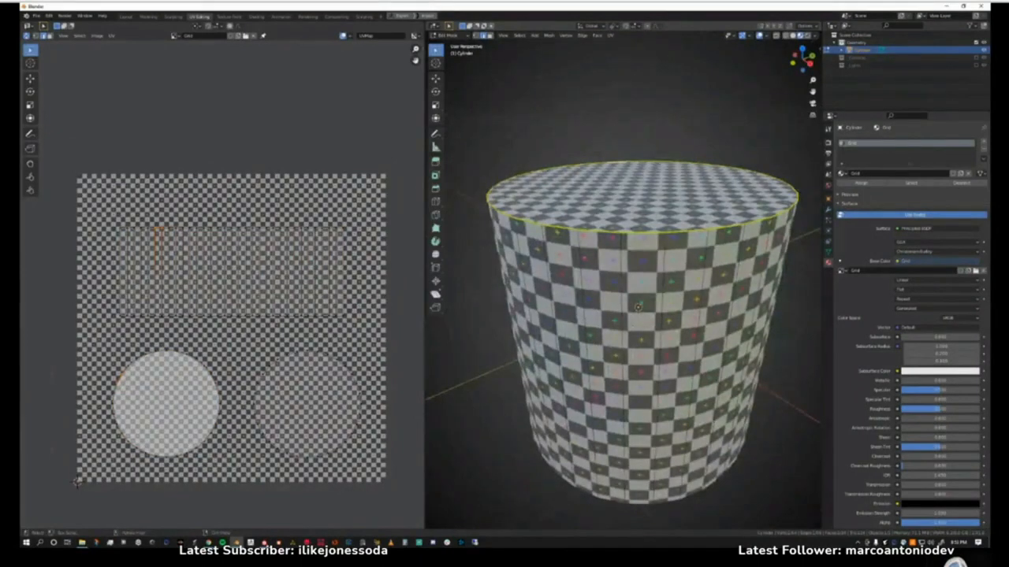
Open the Preferences at the Themes settings, and enlarge and reposition the window.
left_click(49, 16)
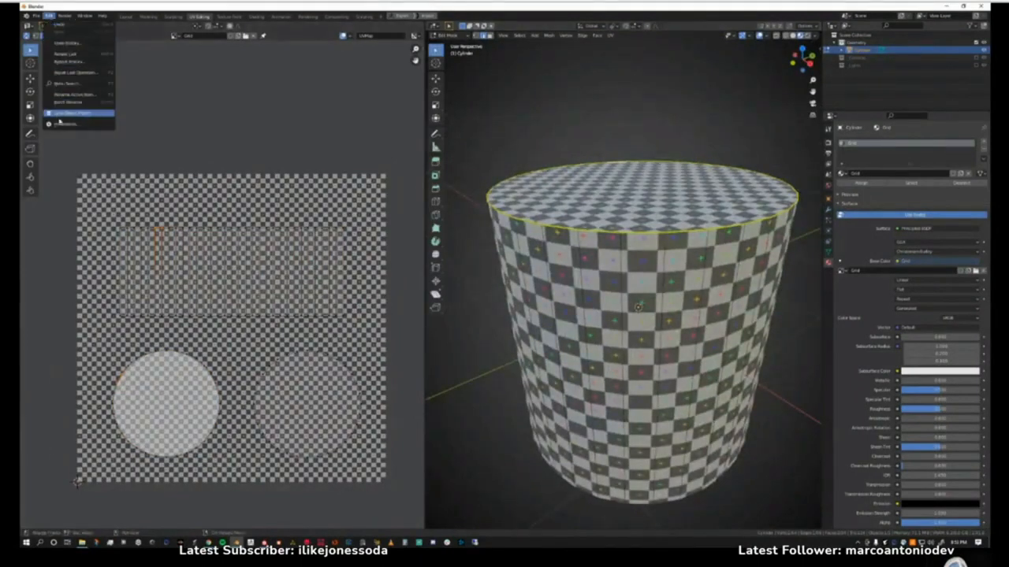
left_click(61, 124)
left_click_drag(175, 28, 357, 60)
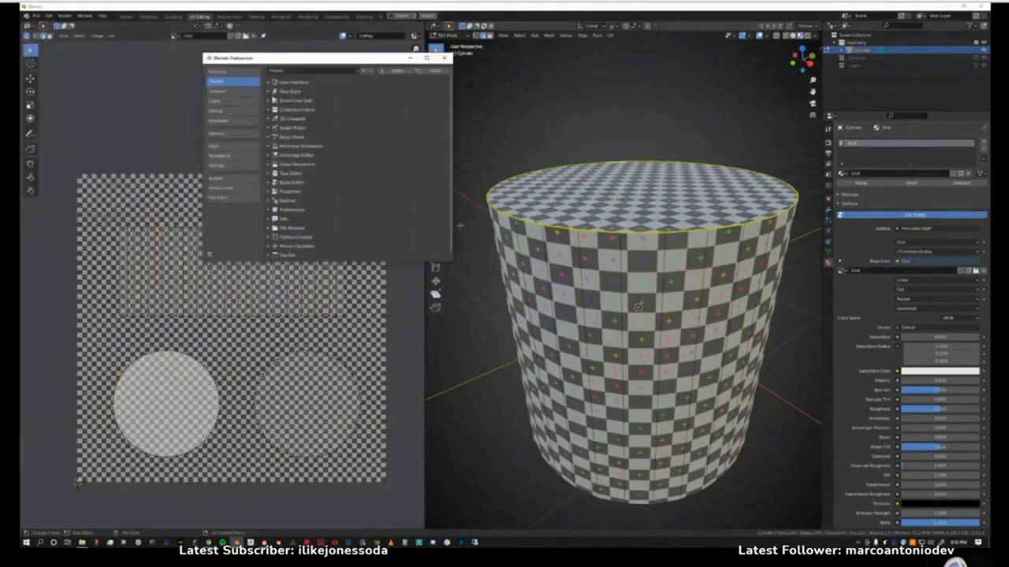
left_click_drag(451, 261, 622, 370)
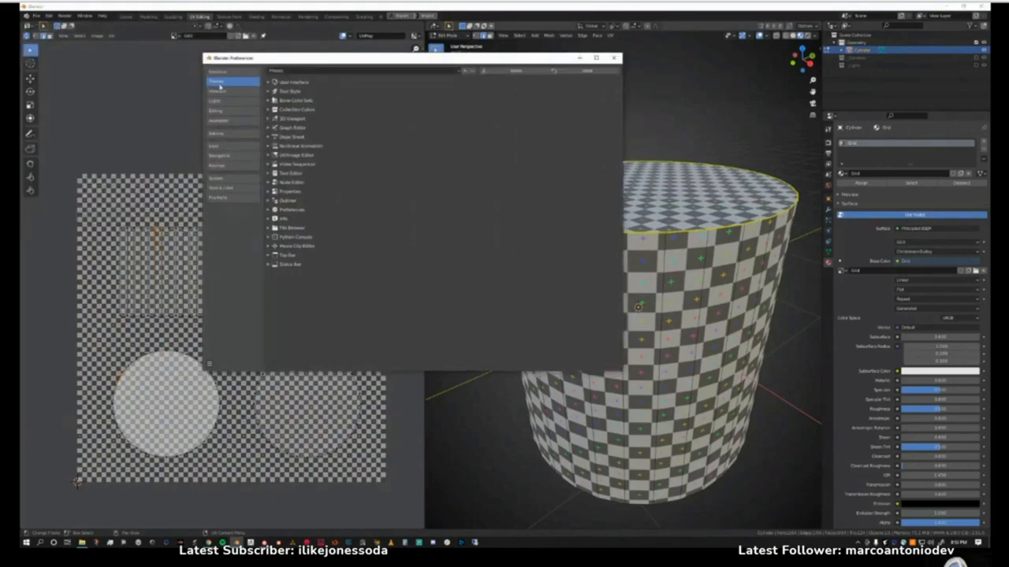
left_click_drag(330, 58, 287, 62)
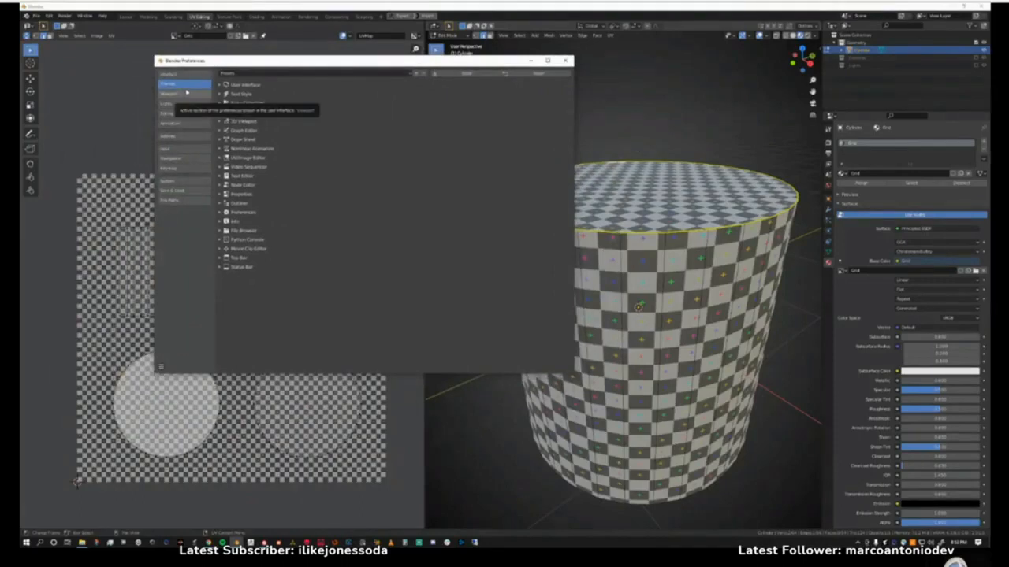
Examine the Edge Seam colour in the 3D Viewport theme, close the Preferences, and look over the viewport's display options.
left_click(222, 121)
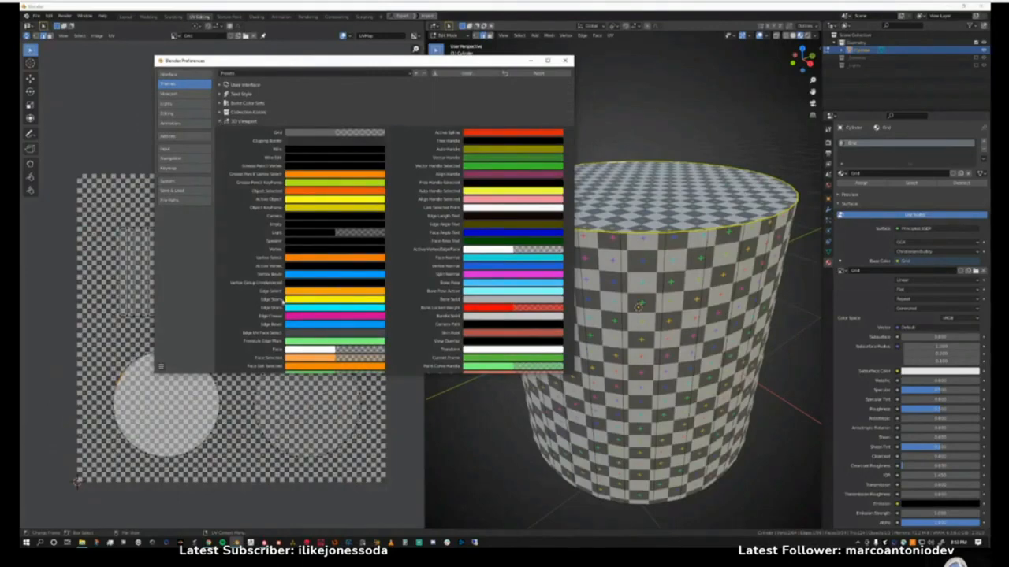
left_click(336, 303)
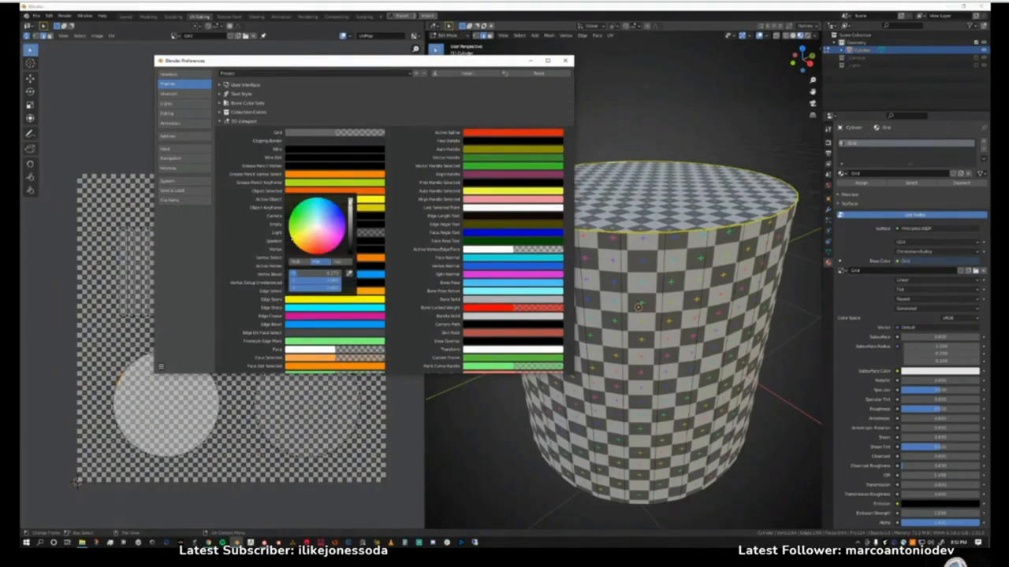
mouse_move(350, 206)
left_mouse_down()
mouse_move(378, 286)
mouse_move(367, 202)
mouse_move(380, 285)
mouse_move(364, 197)
left_mouse_up()
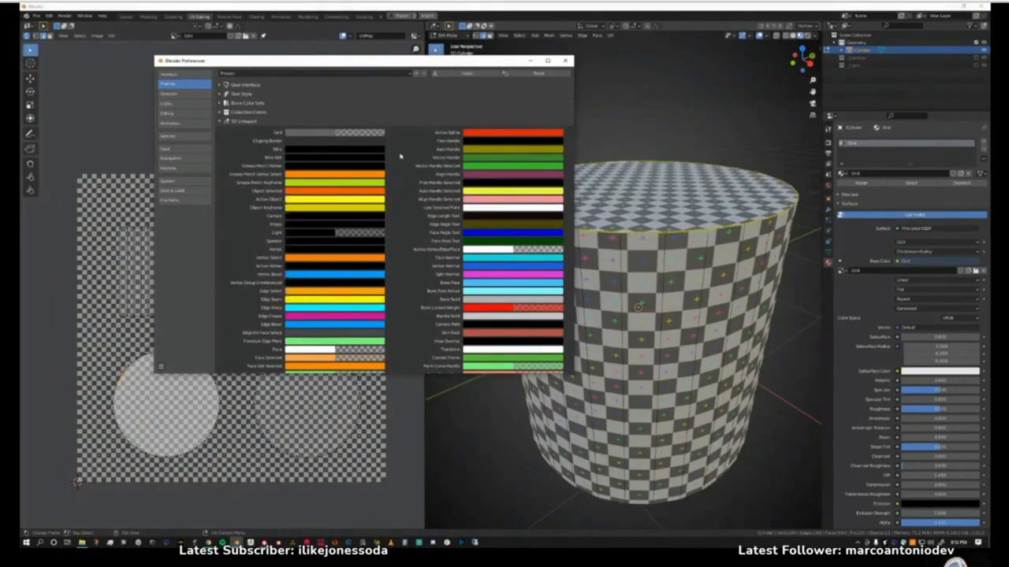
left_click(564, 60)
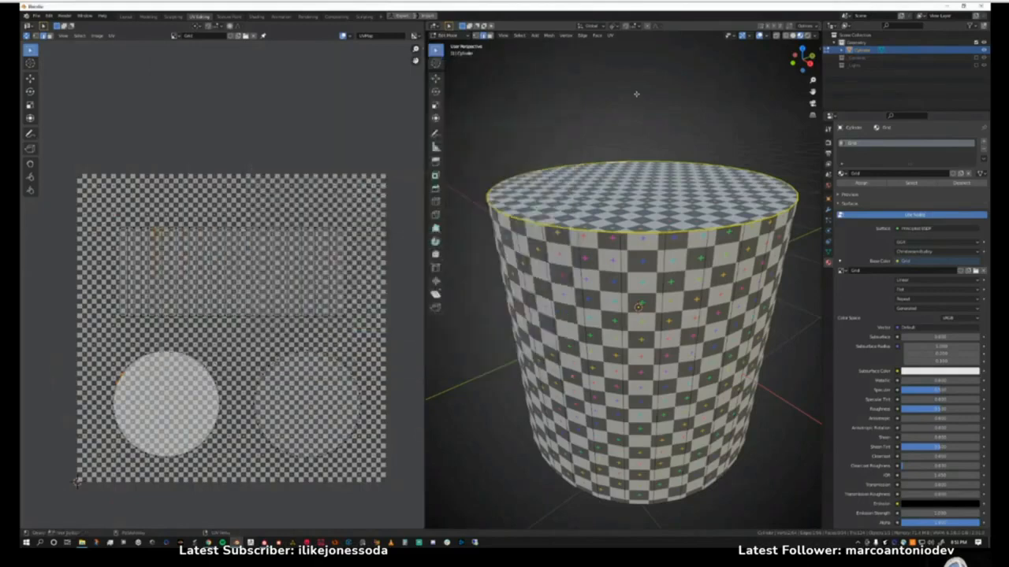
left_click(814, 36)
left_click(768, 37)
Select one vertical edge on the cylinder's side and mark it as a seam.
middle_click_drag(598, 315, 630, 329)
left_click(642, 300)
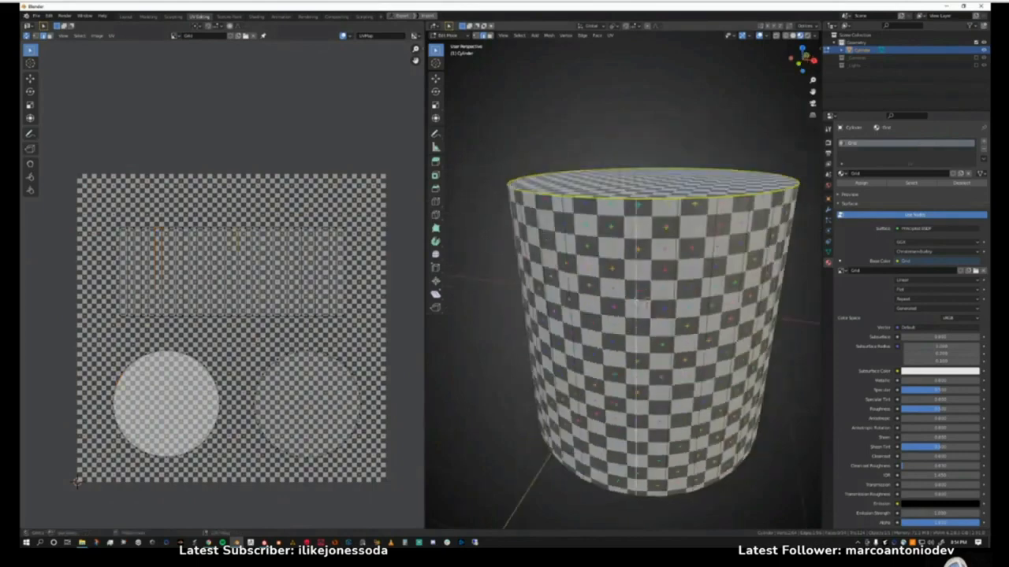
right_click(642, 301)
left_click(639, 300)
scroll(642, 311, "down", 1)
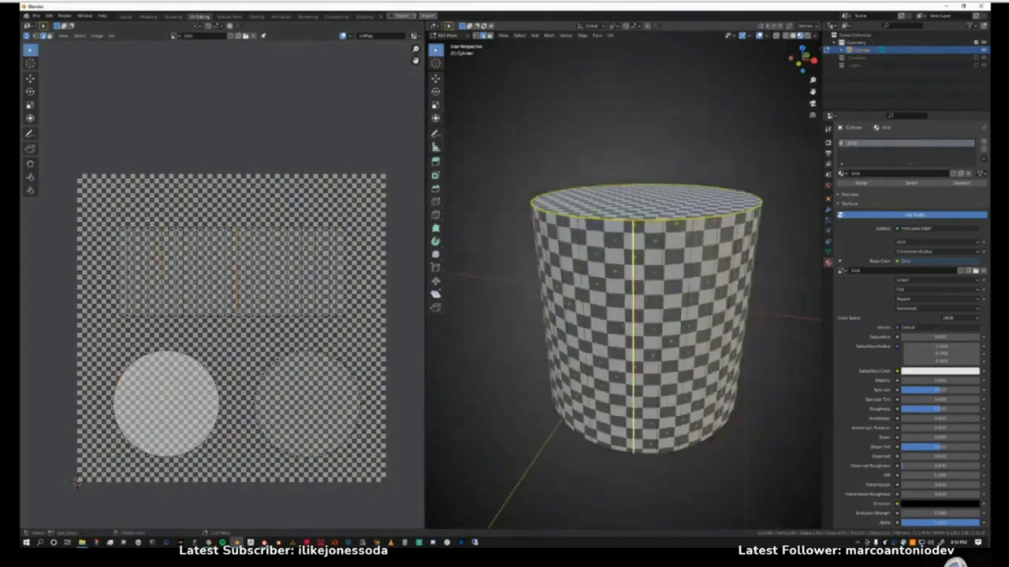
Mark the edge loop around the cylinder's bottom cap as a seam and clear the selection.
middle_click_drag(646, 355, 657, 295)
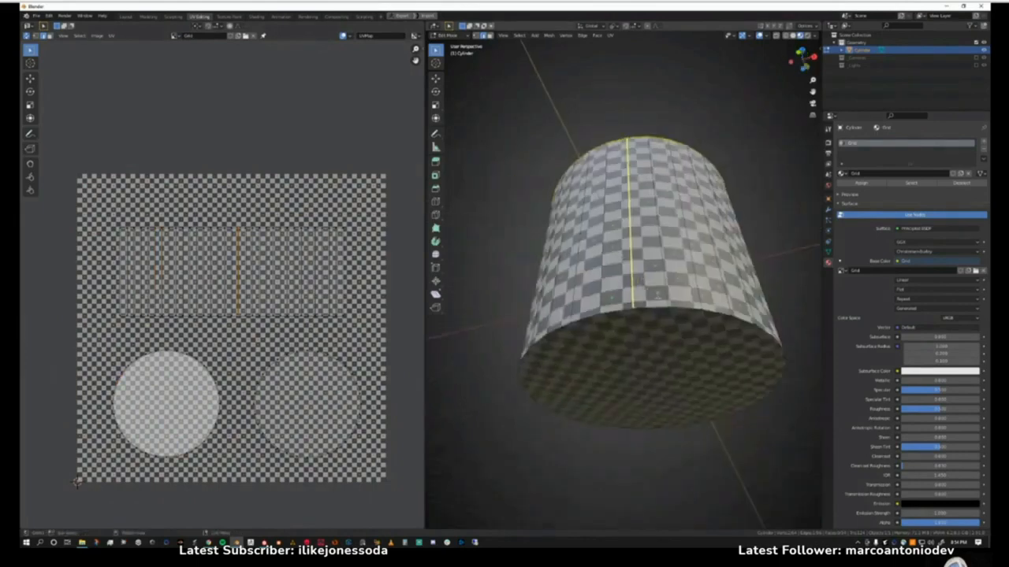
left_click(675, 308)
left_click(675, 308, "alt")
right_click(676, 308)
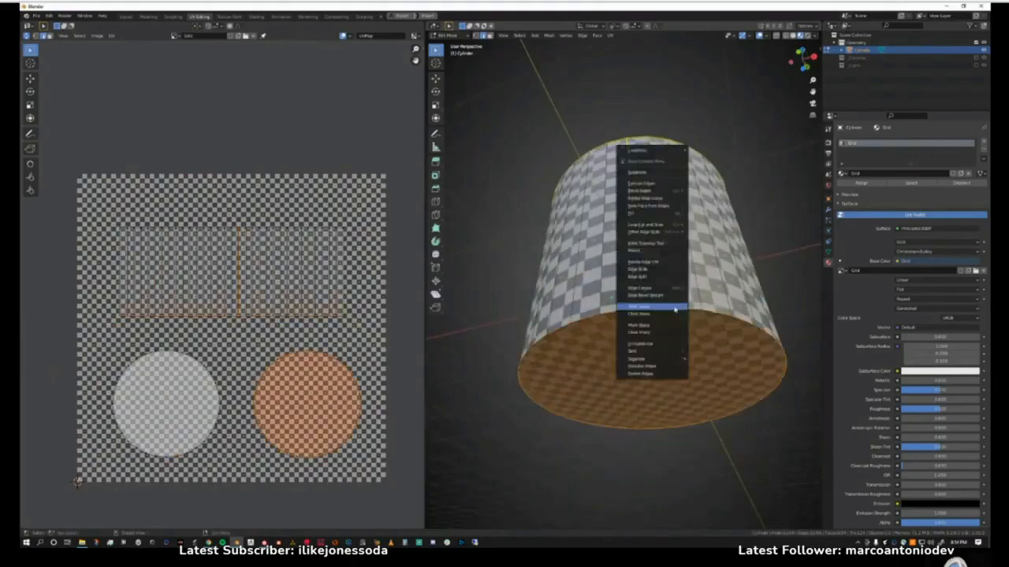
left_click(674, 309)
left_click(486, 224)
middle_click_drag(488, 227, 538, 298)
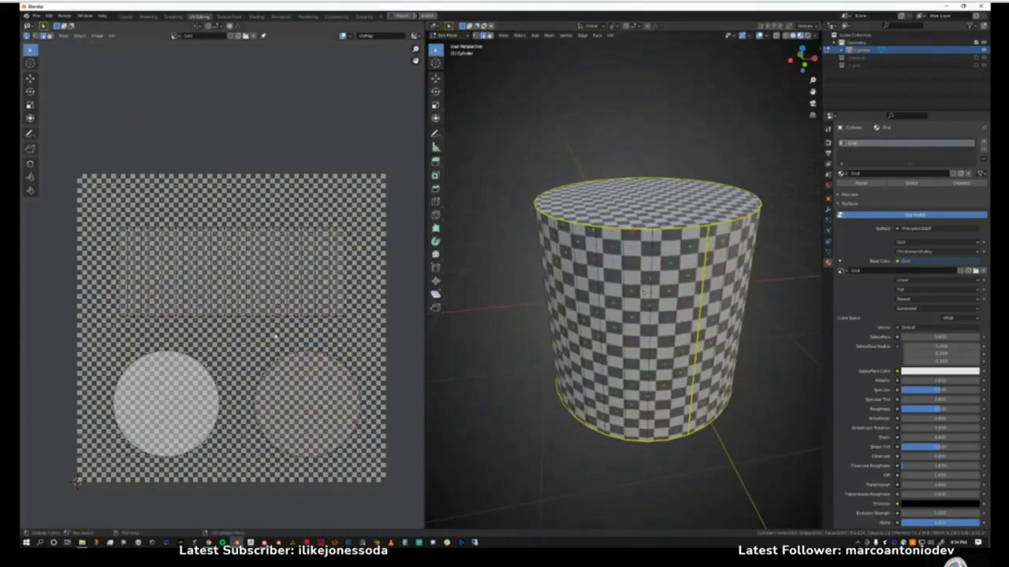
Select the whole cylinder mesh, unwrap it along the marked seams, and clear the selection.
middle_click_drag(644, 291, 530, 252)
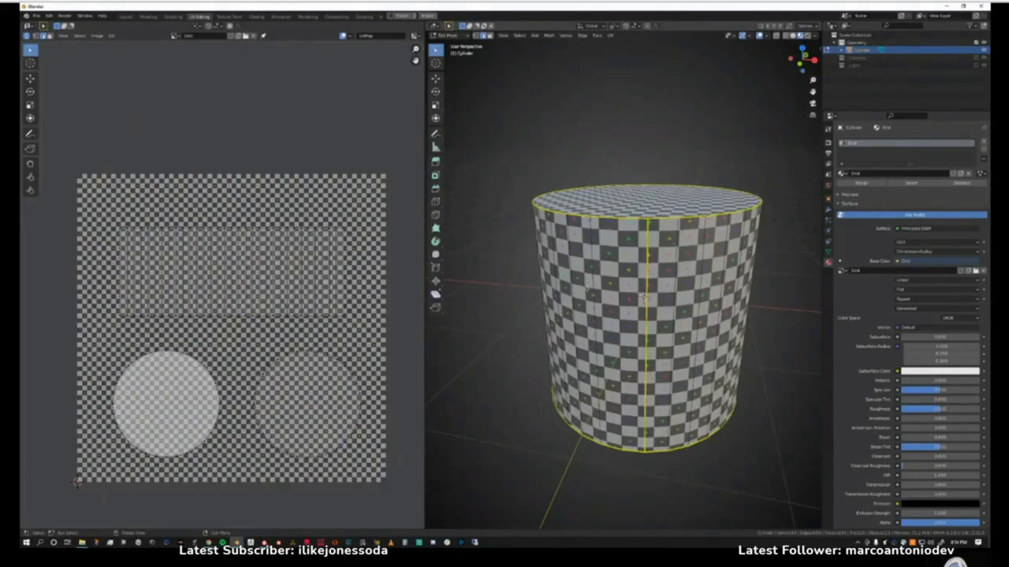
key("u")
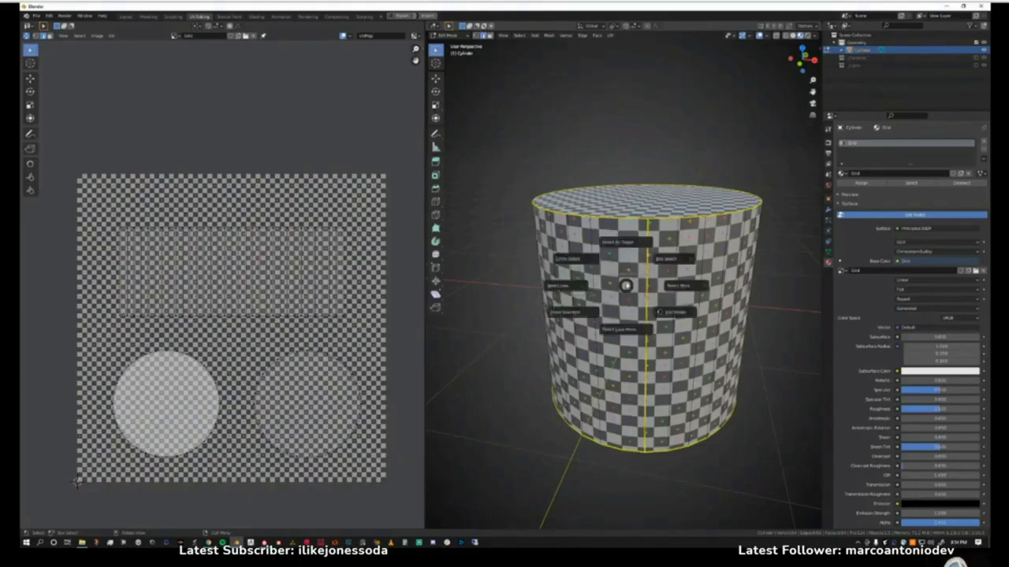
left_click(619, 252)
middle_click_drag(618, 252, 641, 297)
key("u")
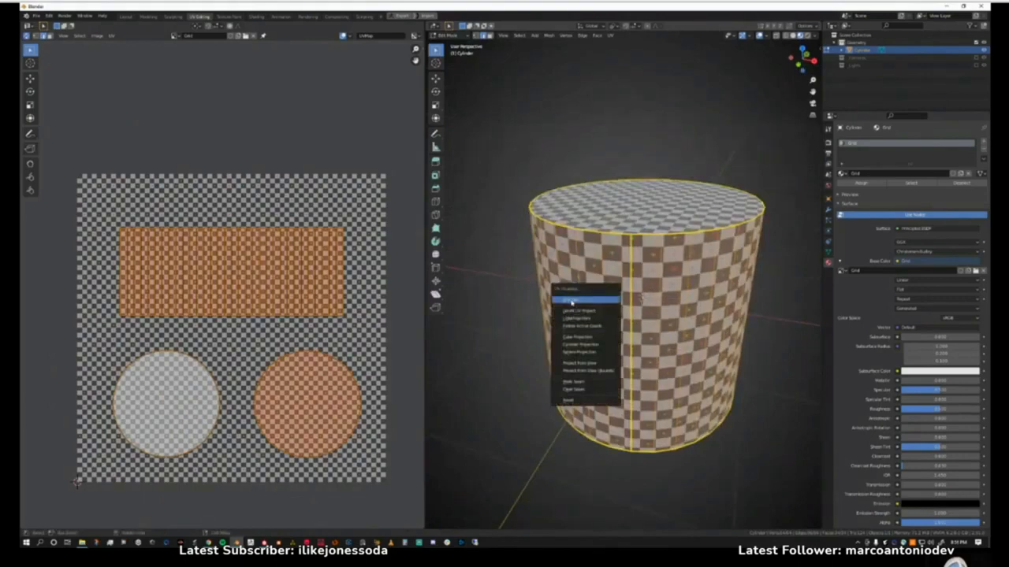
left_click(571, 301)
key("alt+a")
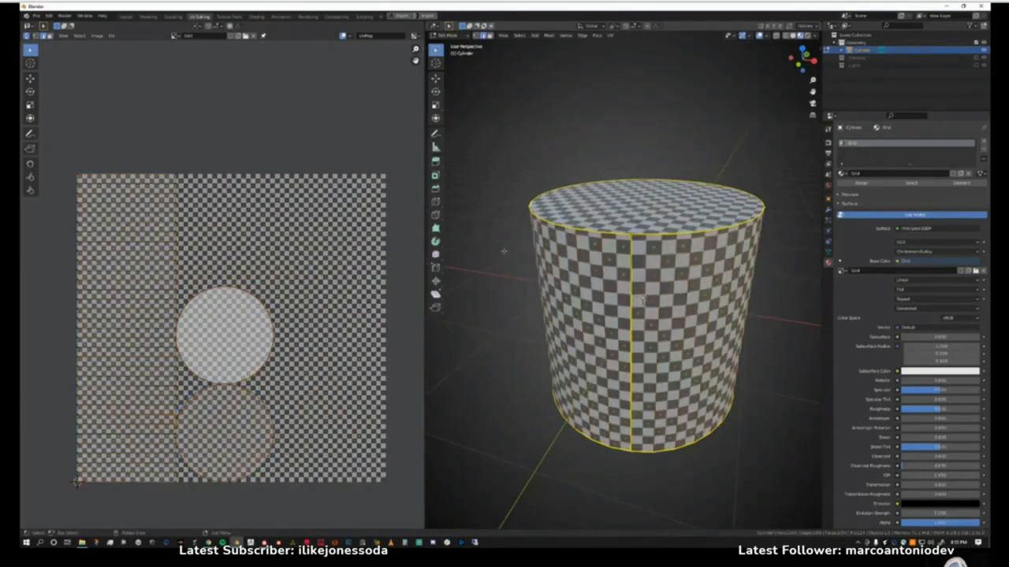
Switch the UV editor's background image from the grid texture to the plain grey image.
mouse_move(643, 300)
middle_mouse_down()
mouse_move(526, 331)
mouse_move(643, 297)
middle_mouse_up()
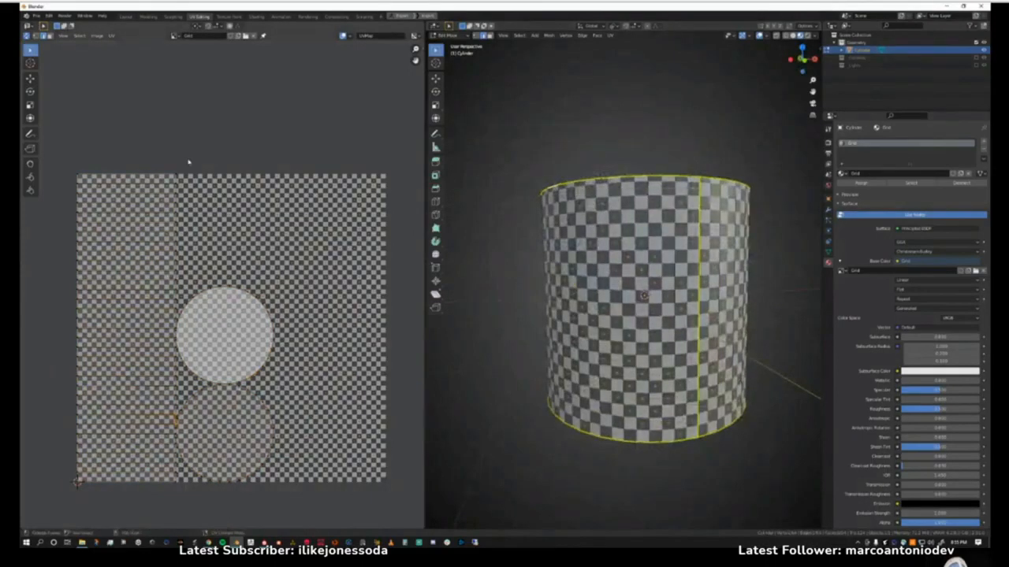
left_click(178, 35)
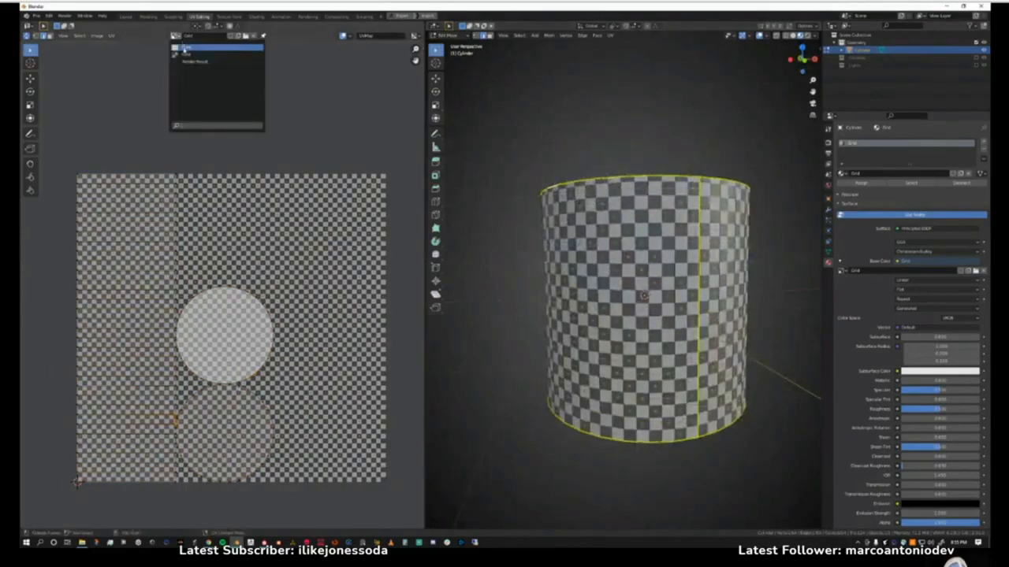
left_click(205, 61)
Examine the checker pattern up close on the cylinder's top cap, side and seam for stretching.
middle_click_drag(636, 246, 648, 284)
scroll(628, 324, "up", 1)
scroll(648, 282, "up", 6)
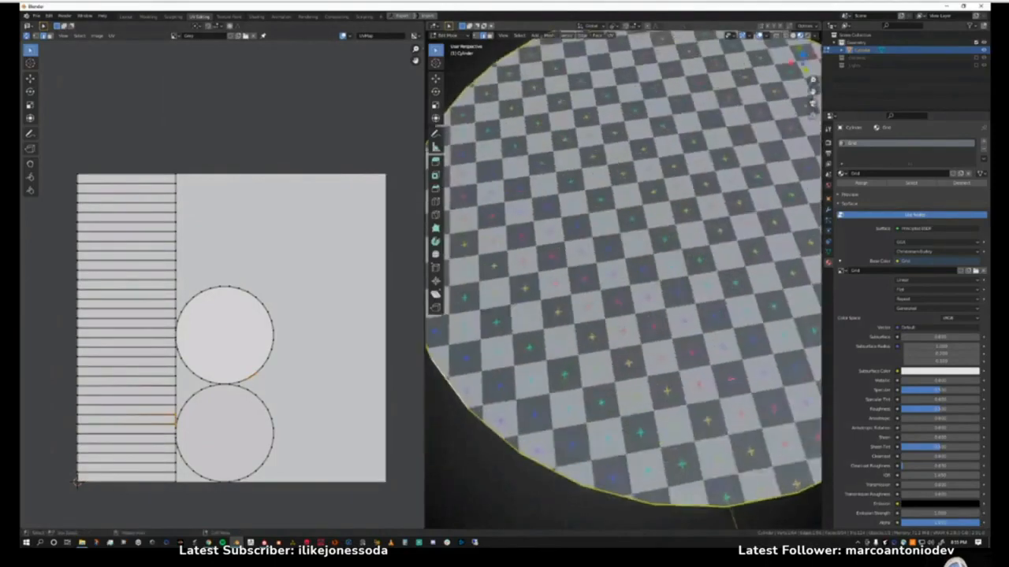
scroll(605, 314, "down", 6)
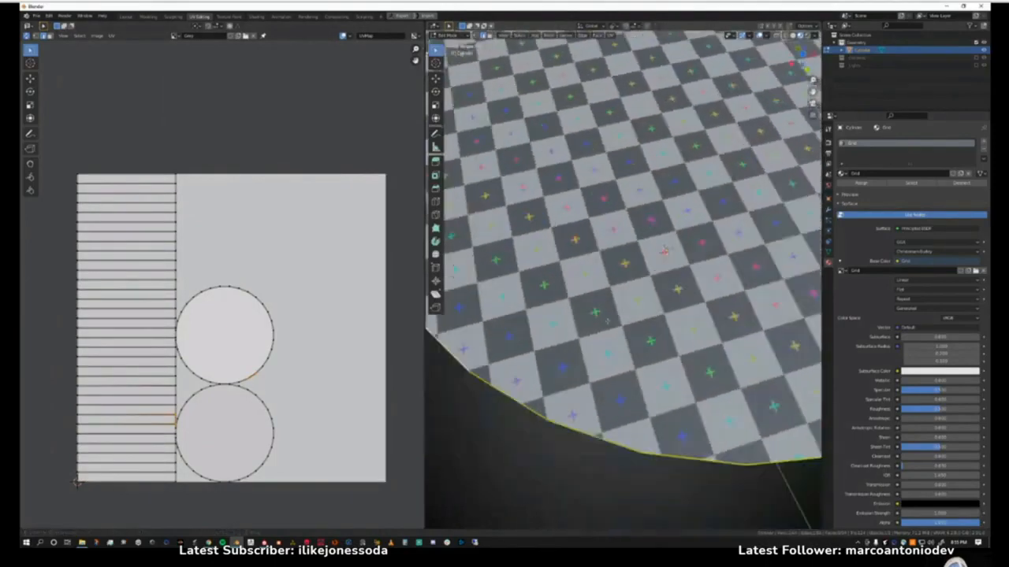
middle_click_drag(617, 342, 593, 287)
middle_click_drag(630, 313, 658, 317)
scroll(666, 260, "down", 2)
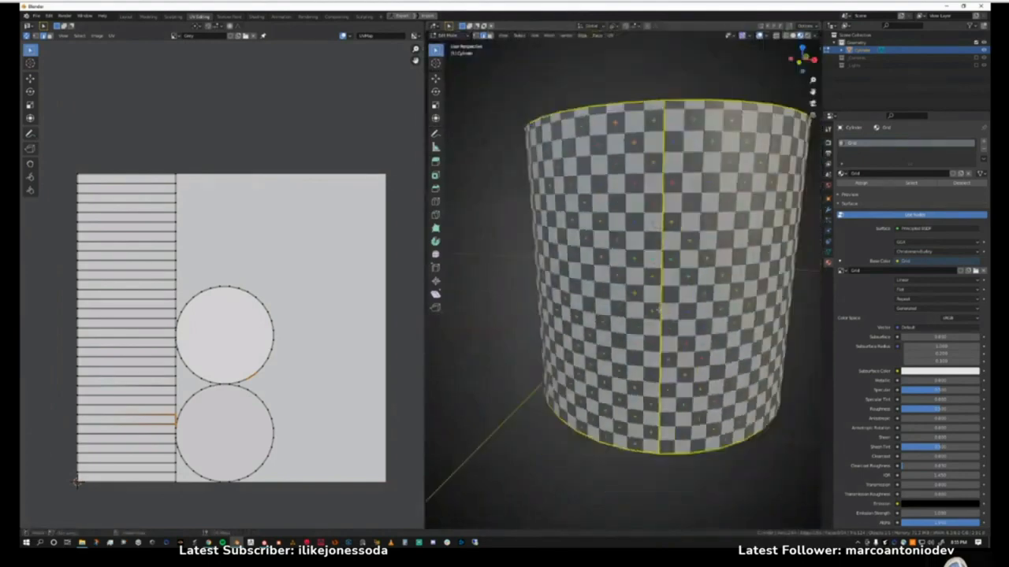
middle_click_drag(640, 273, 647, 322)
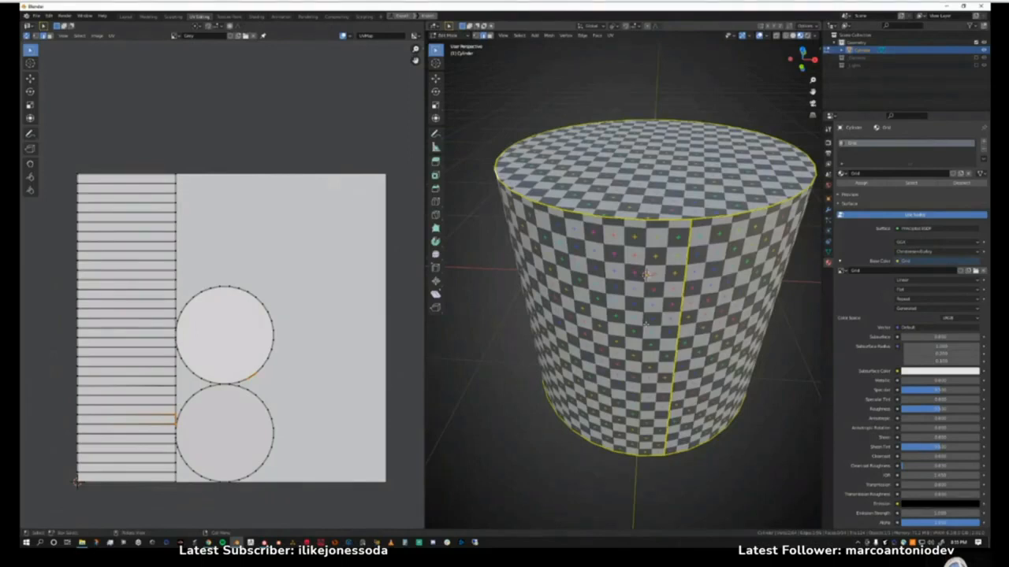
In face selection mode, move both circular cap islands away from the side strip towards the UV space's opposite edge.
middle_click_drag(271, 352, 268, 310)
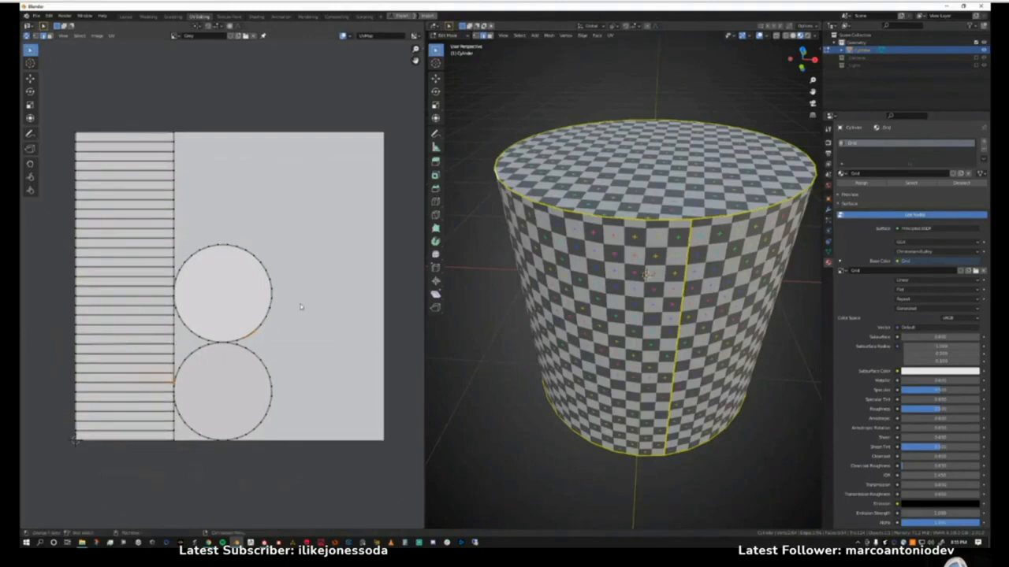
key("3")
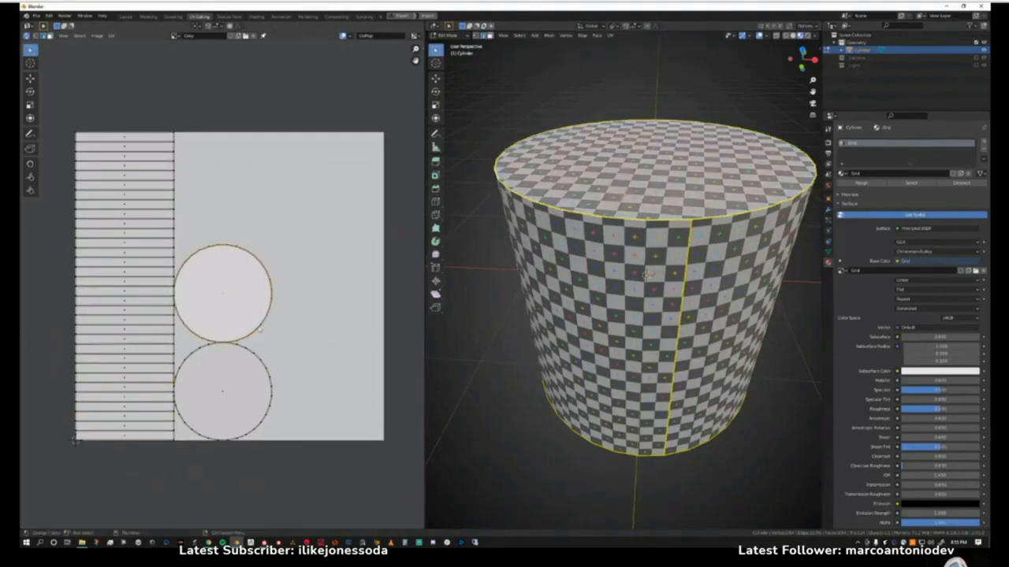
key("g")
left_click(364, 224)
left_click(222, 399)
key("g")
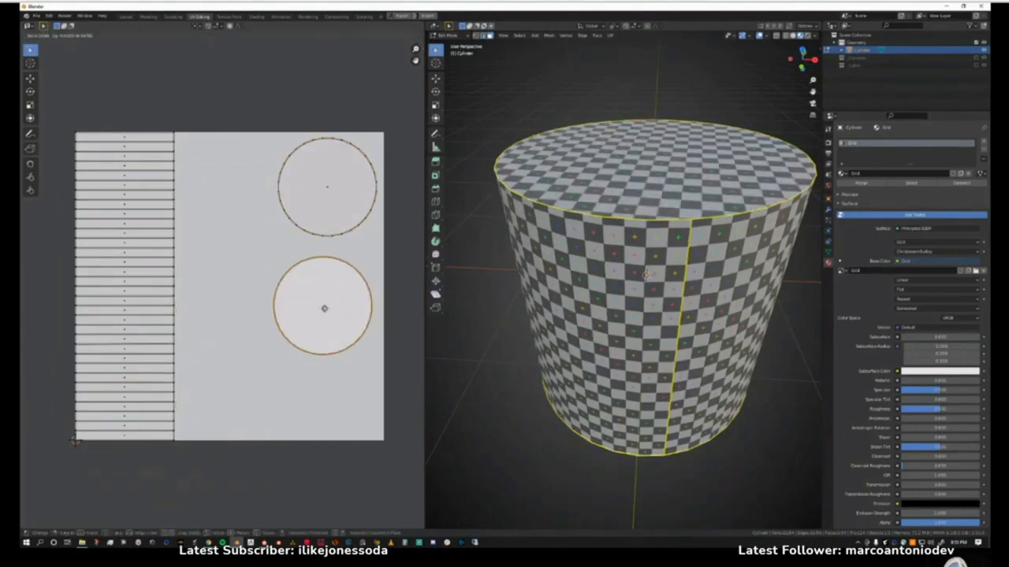
left_click(321, 314)
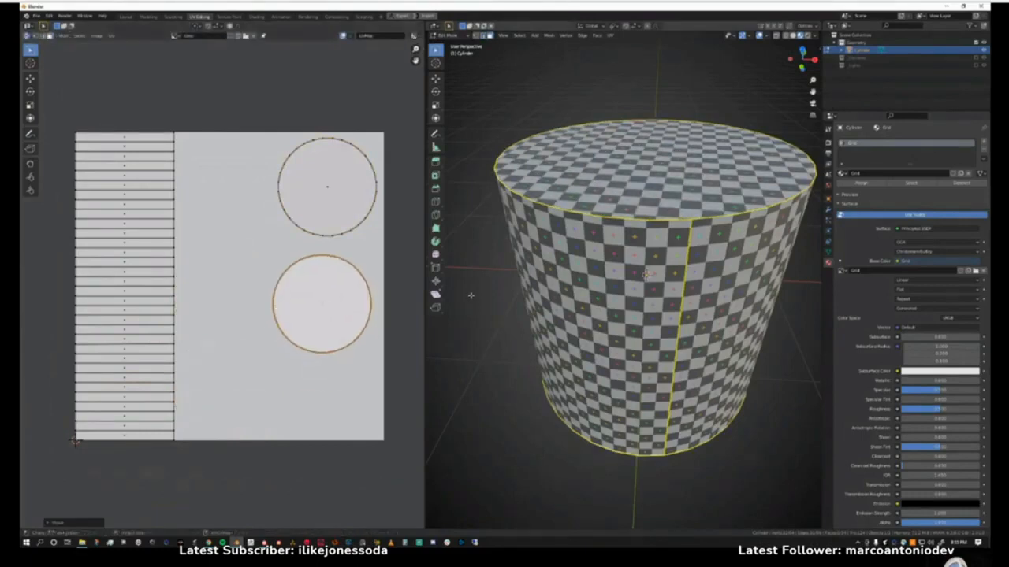
Select all UV islands, run Pack Islands on them, and increase the packing margin between the islands.
left_click_drag(73, 121, 392, 457)
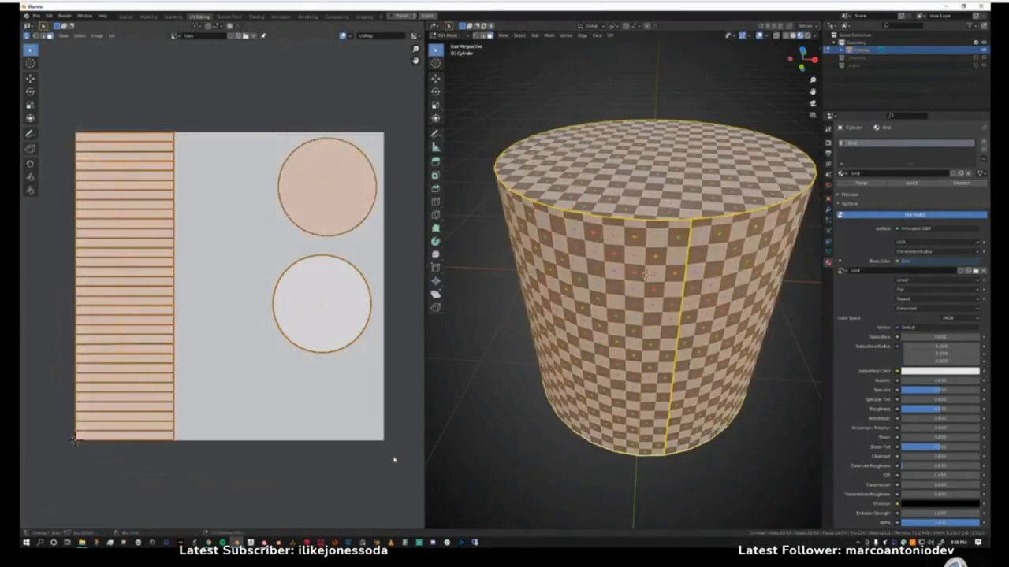
left_click(111, 35)
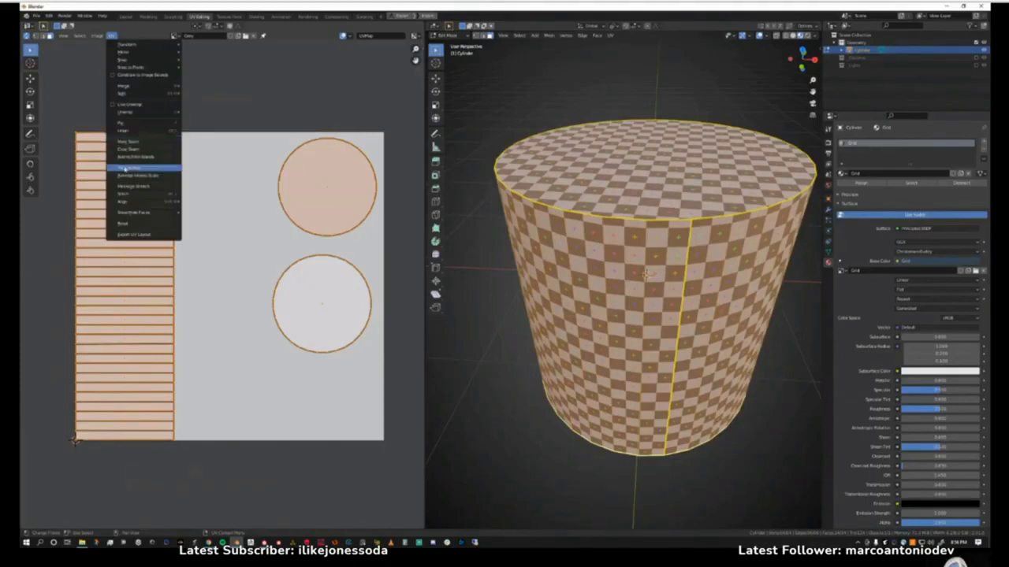
left_click(127, 168)
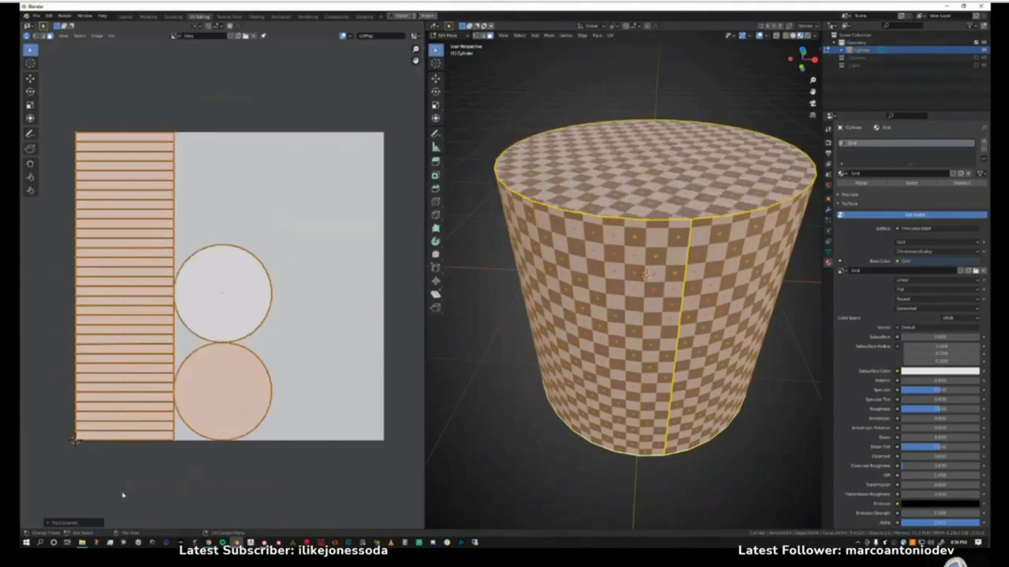
left_click(49, 524)
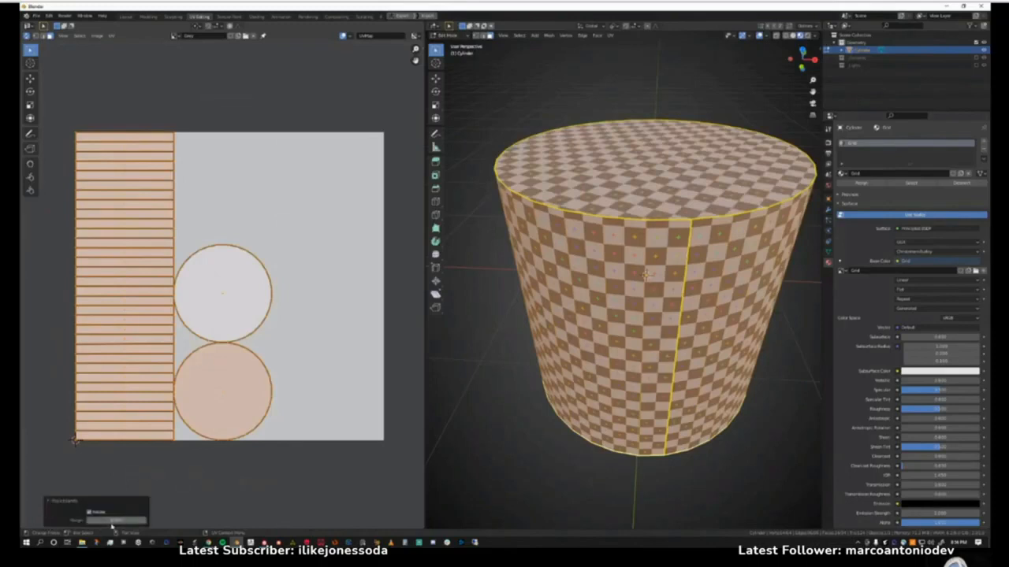
left_click(114, 521)
key("BackSpace")
key("Return")
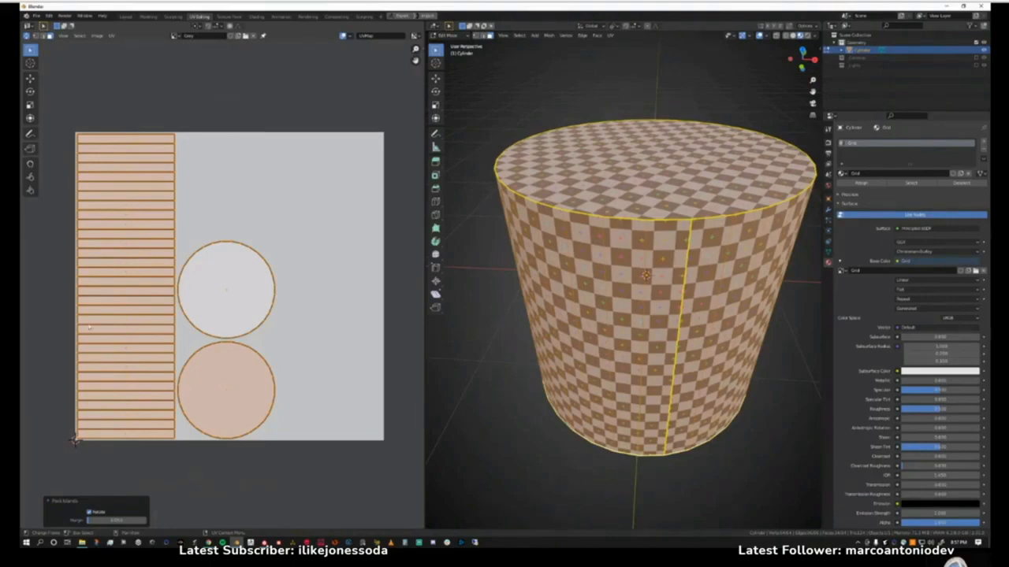
Examine the margins around the packed UV islands up close and clear the island selection.
scroll(94, 212, "up", 8)
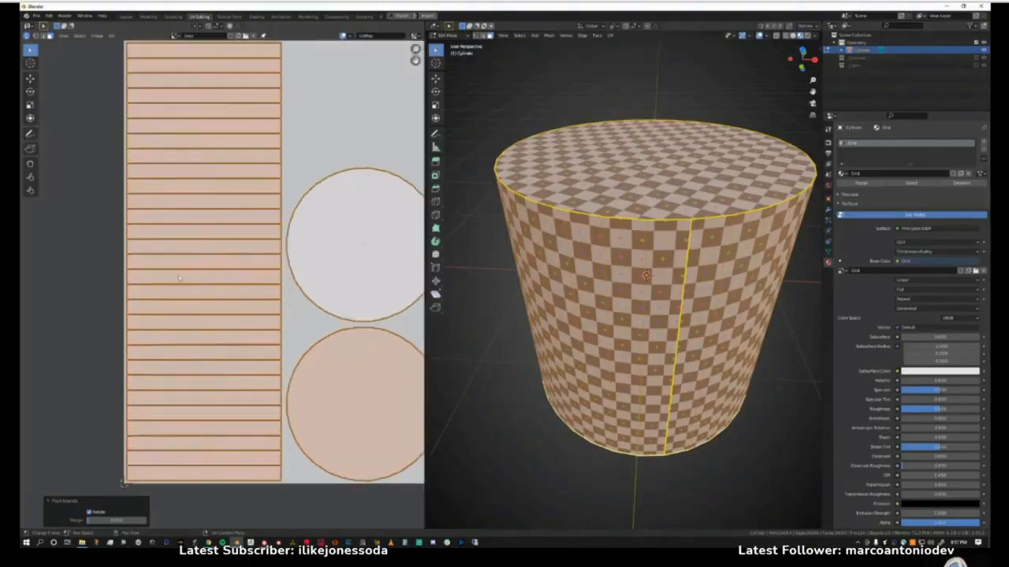
middle_click_drag(204, 288, 243, 305)
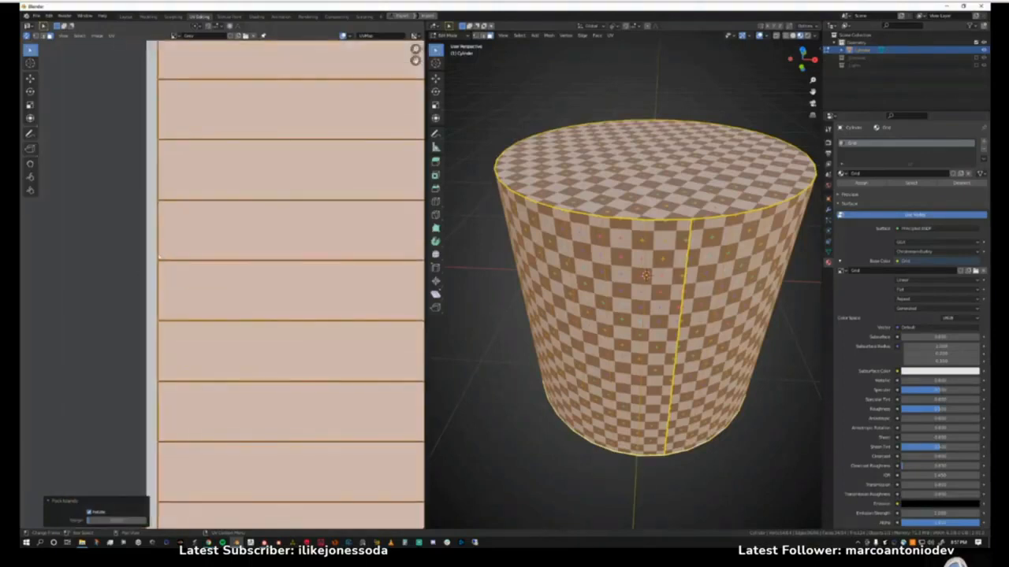
scroll(228, 312, "down", 1)
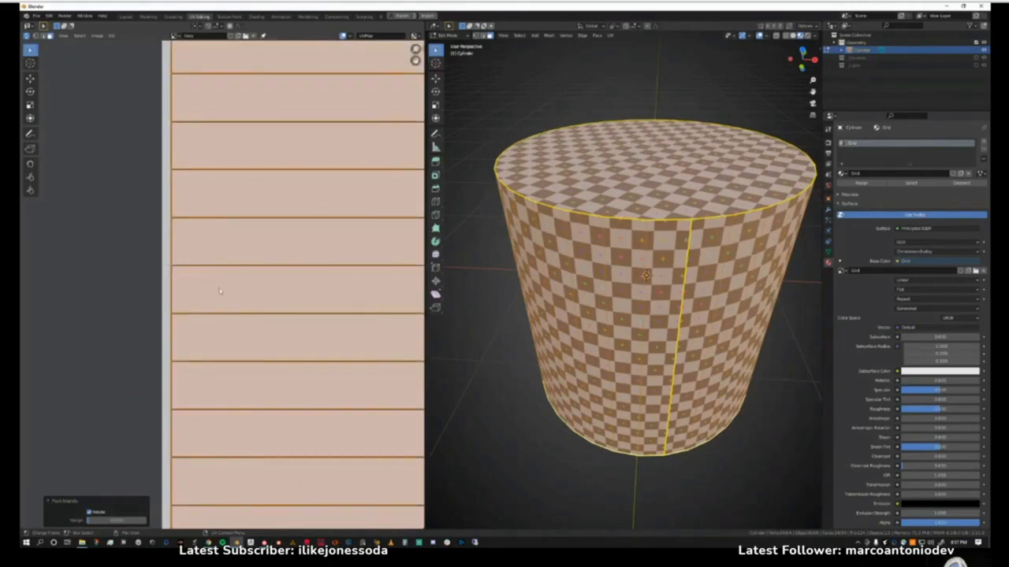
scroll(257, 295, "down", 8)
middle_click_drag(257, 295, 190, 318)
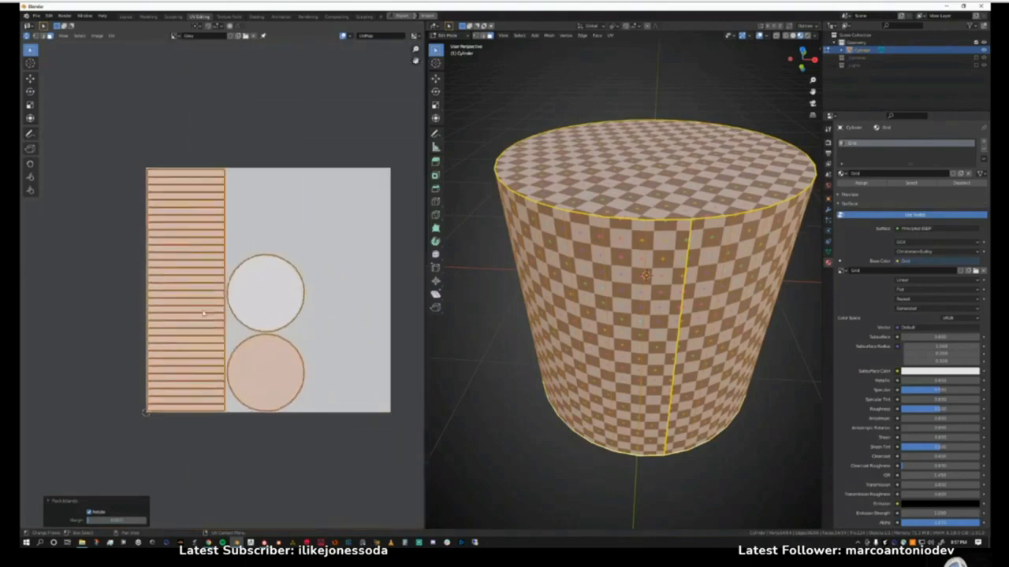
left_click(229, 145)
scroll(243, 284, "down", 3)
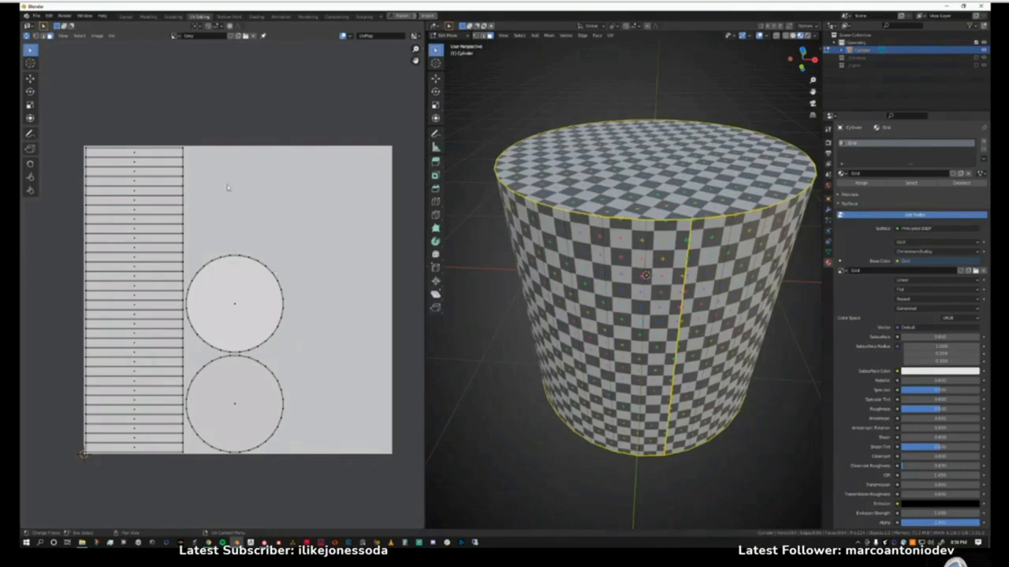
scroll(204, 192, "up", 2)
scroll(192, 216, "down", 2)
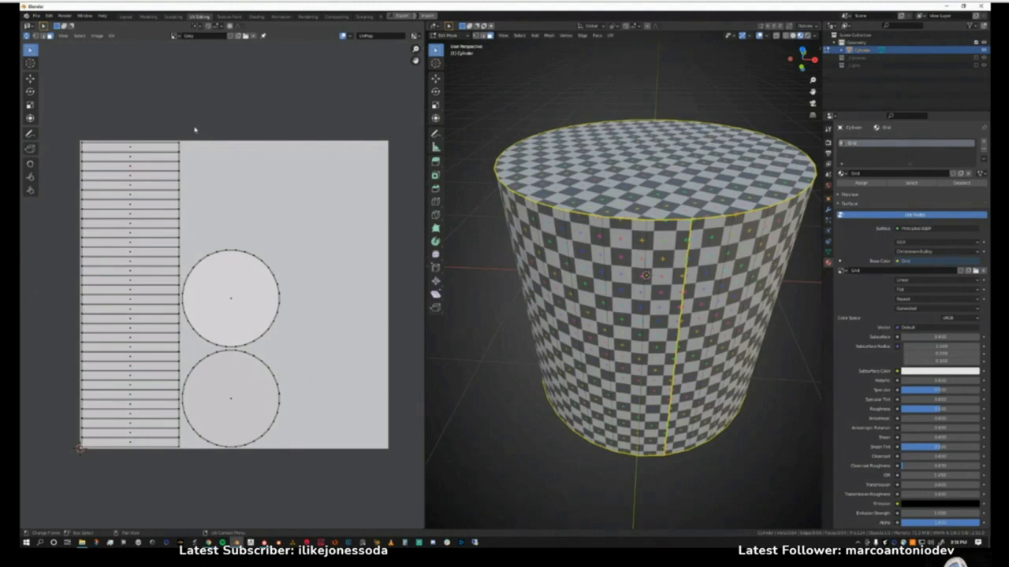
Start exporting the UV layout, and reposition and resize the file browser window.
left_click(112, 36)
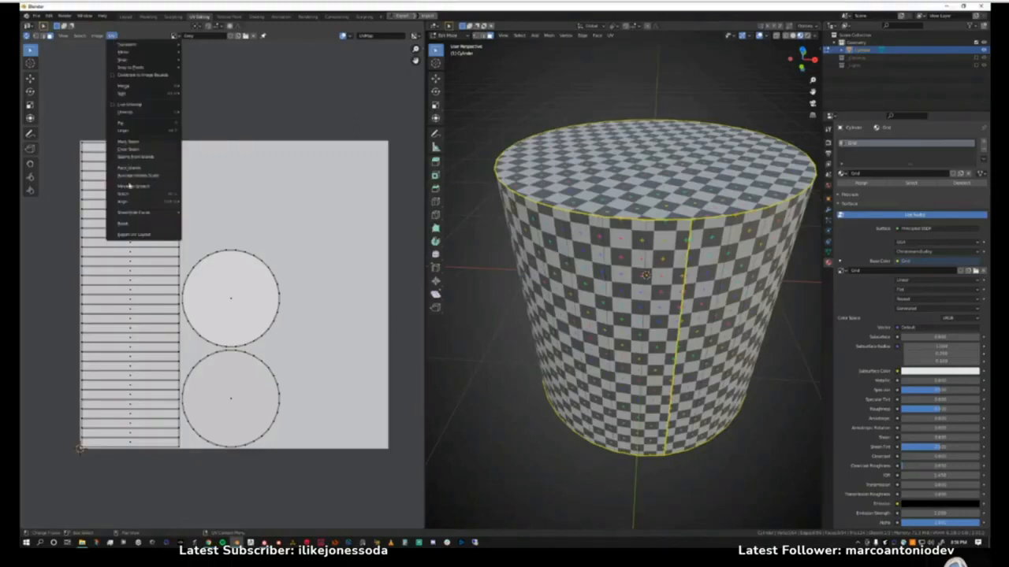
left_click(131, 235)
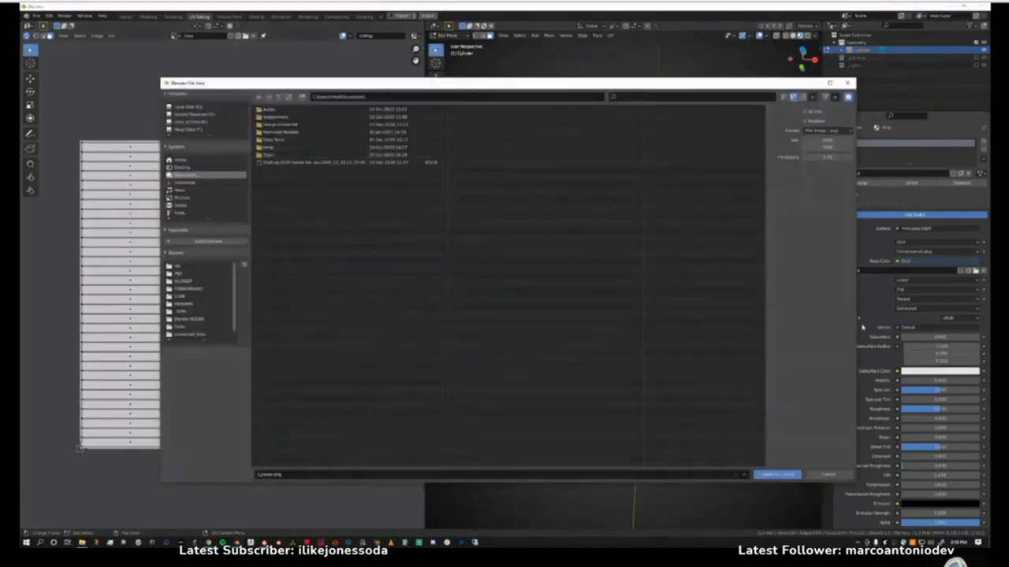
left_click_drag(855, 323, 604, 291)
left_click_drag(426, 83, 307, 51)
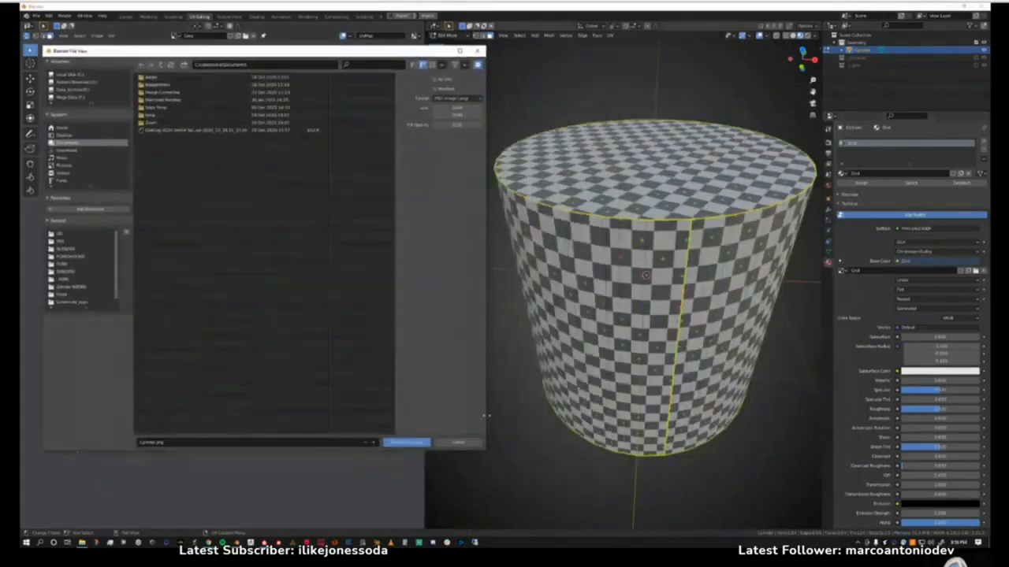
left_click_drag(554, 264, 927, 264)
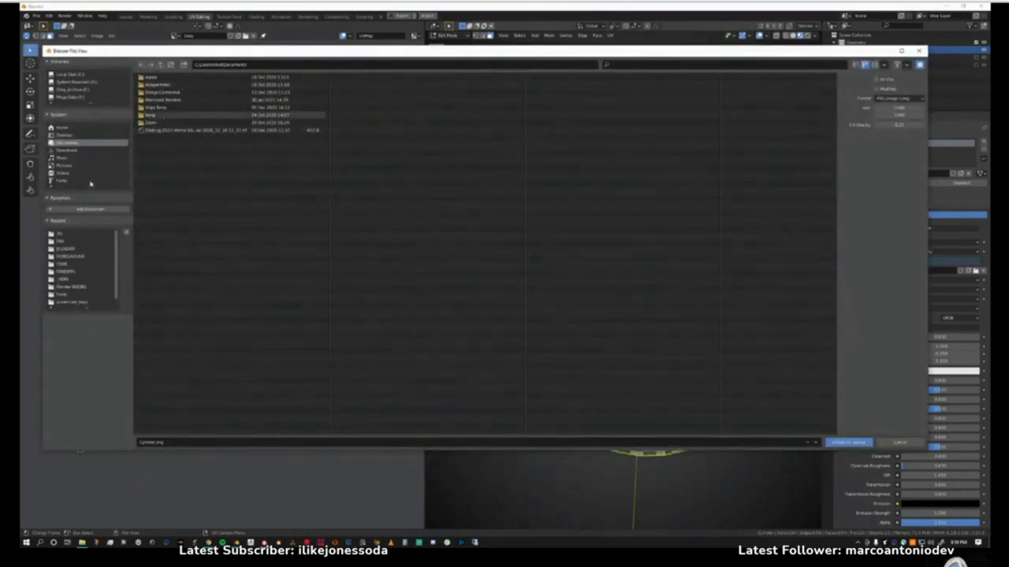
Browse to the Projects\3D folder on the F: drive and choose the existing Cylinder.png as the export file.
left_click(77, 96)
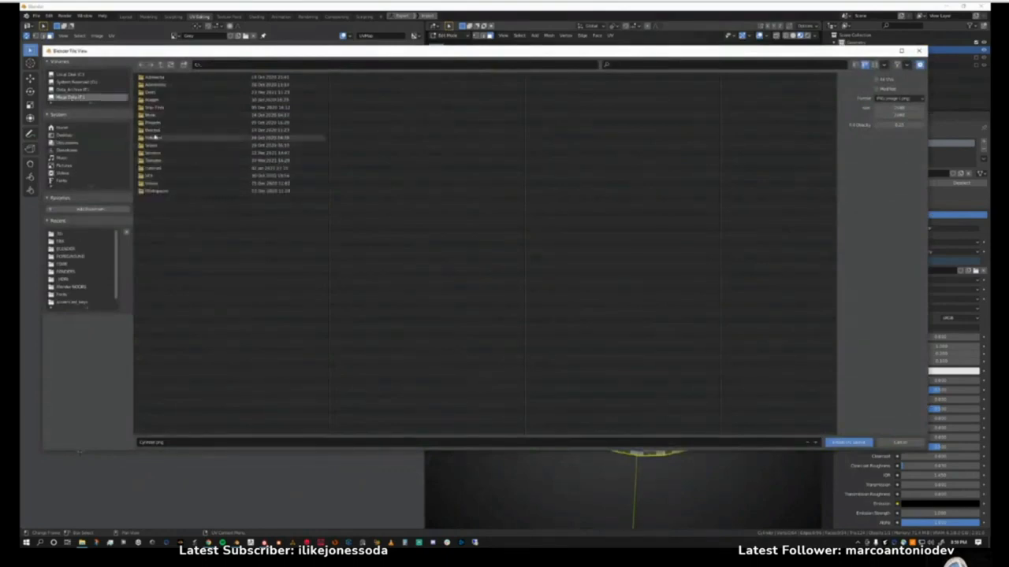
double_click(158, 124)
double_click(149, 85)
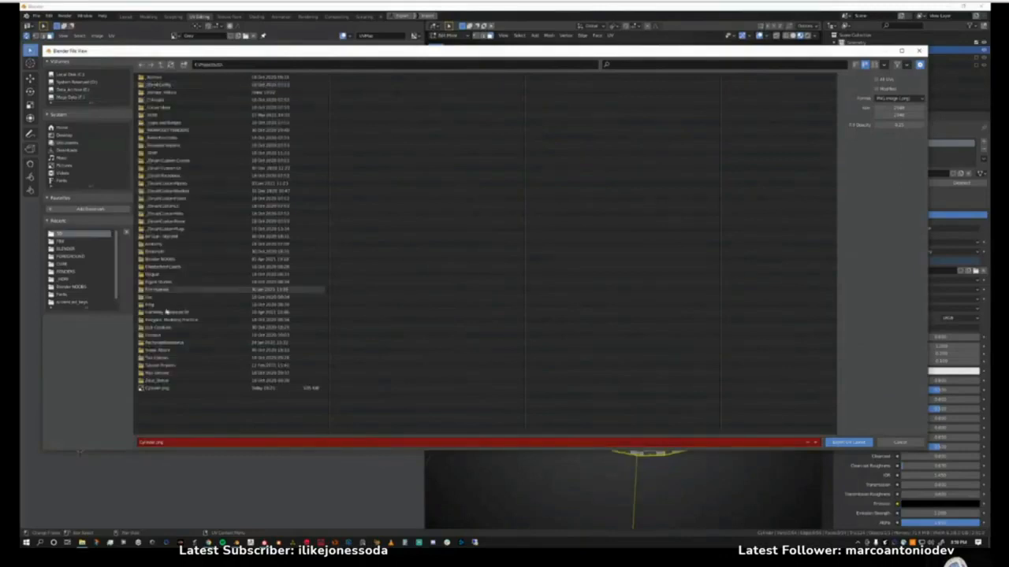
left_click(159, 389)
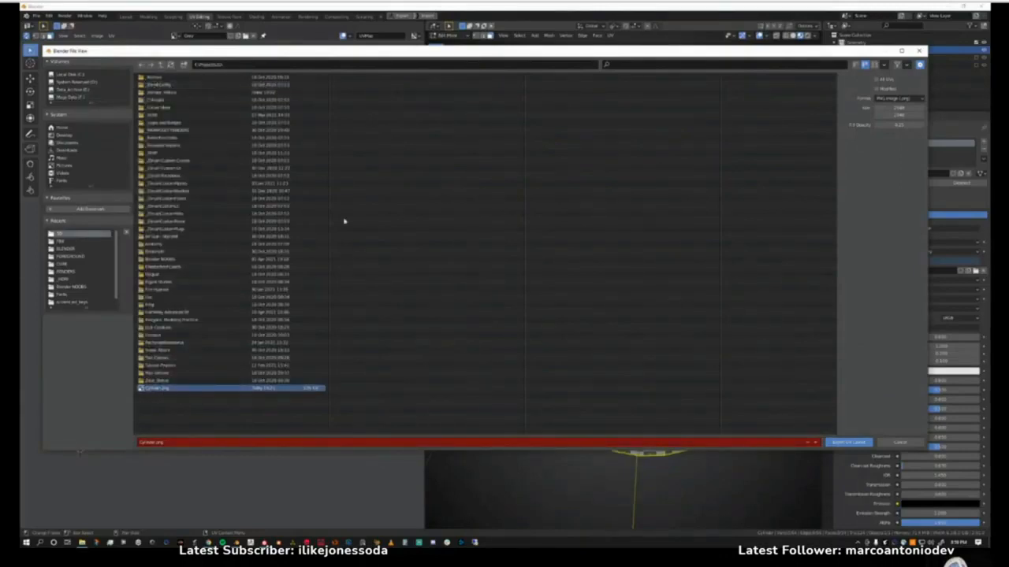
Turn on All UVs for the export and choose PNG Image as the file format in the narrowed file browser.
left_click_drag(924, 257, 541, 197)
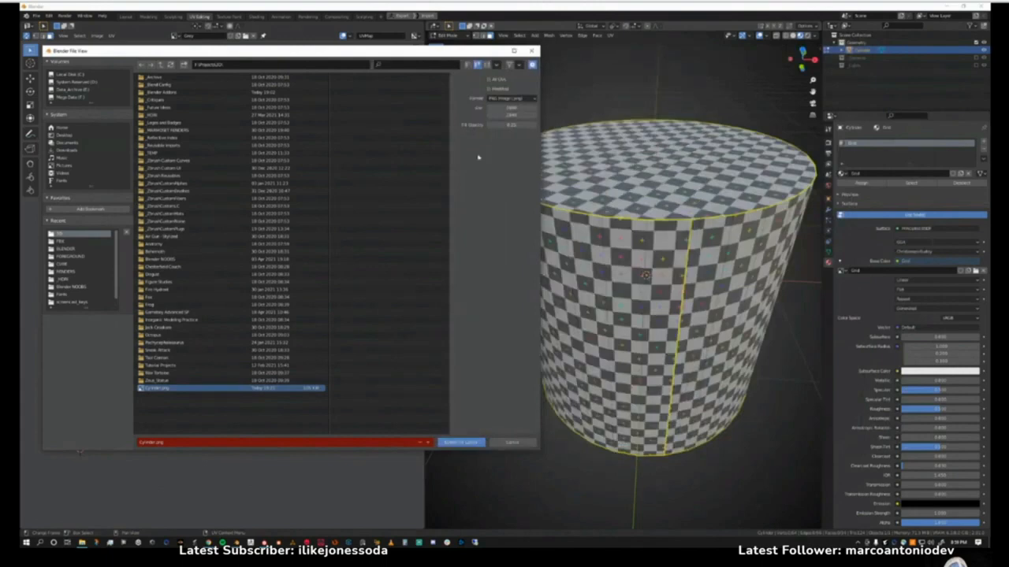
left_click(493, 80)
left_click(498, 99)
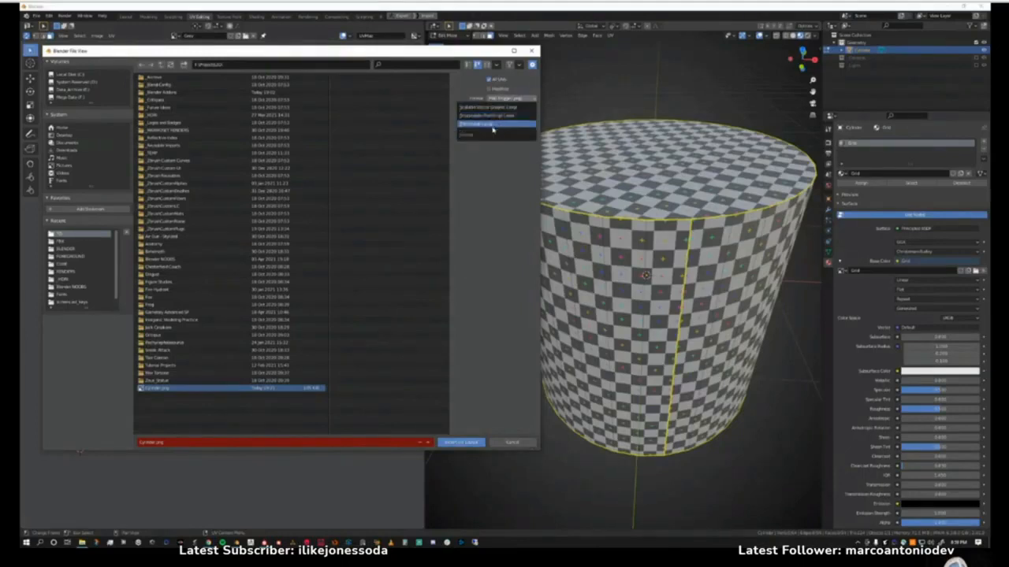
left_click(492, 125)
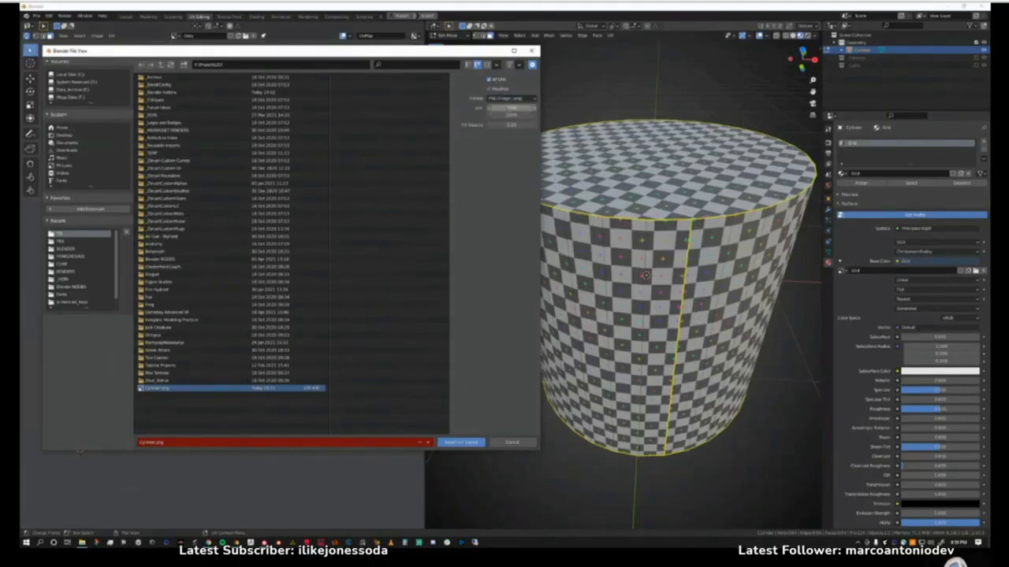
Set the layout image's width and height, set its fill opacity to 1, and export it as Cylinder.png.
left_click(508, 110)
type("4096")
key("Tab")
type("404")
key("Return")
left_click(505, 124)
type("1")
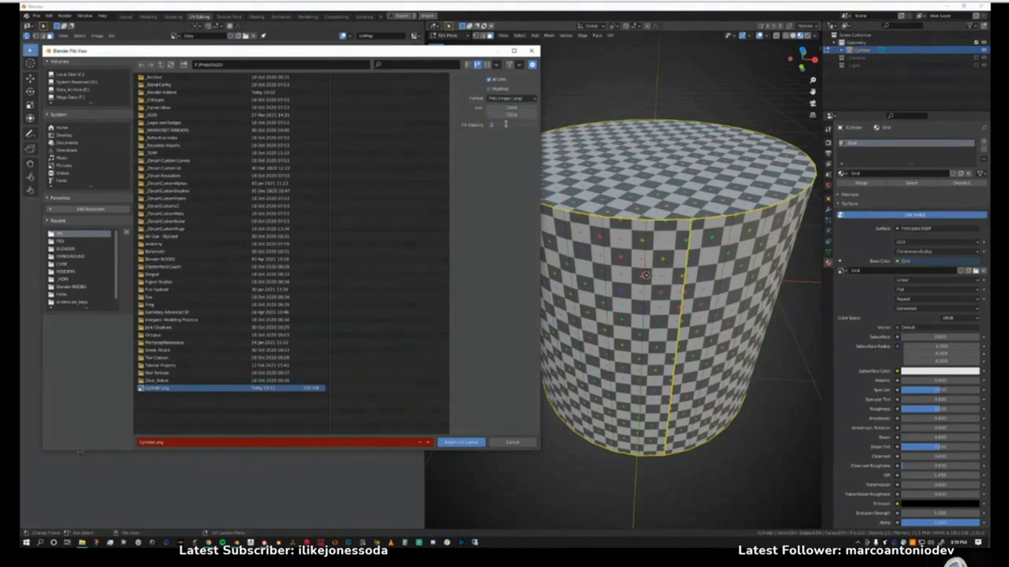
key("Return")
left_click(470, 444)
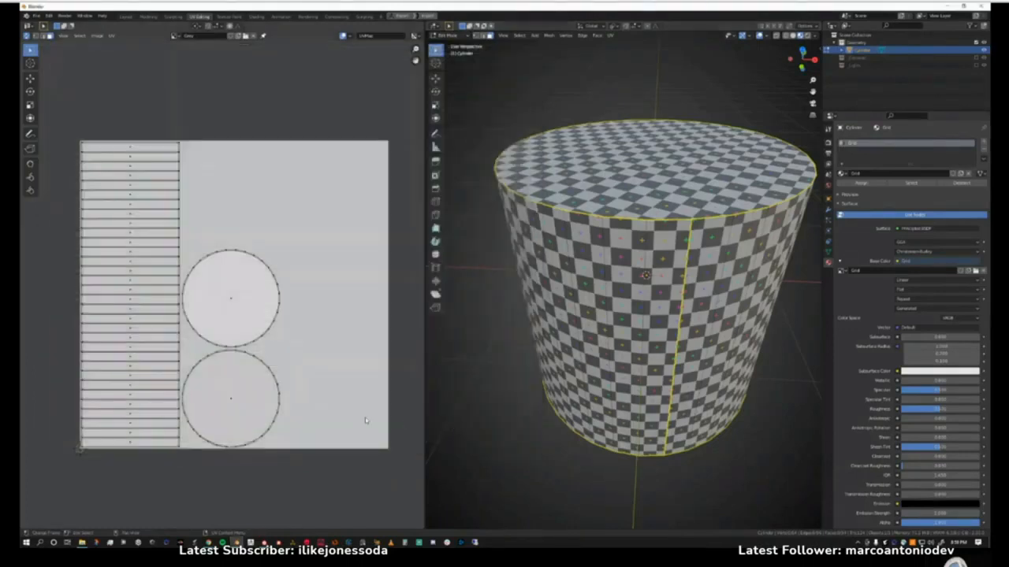
View the exported Cylinder.png in the Photos app, enlarge and reposition its window, and close it.
mouse_move(82, 542)
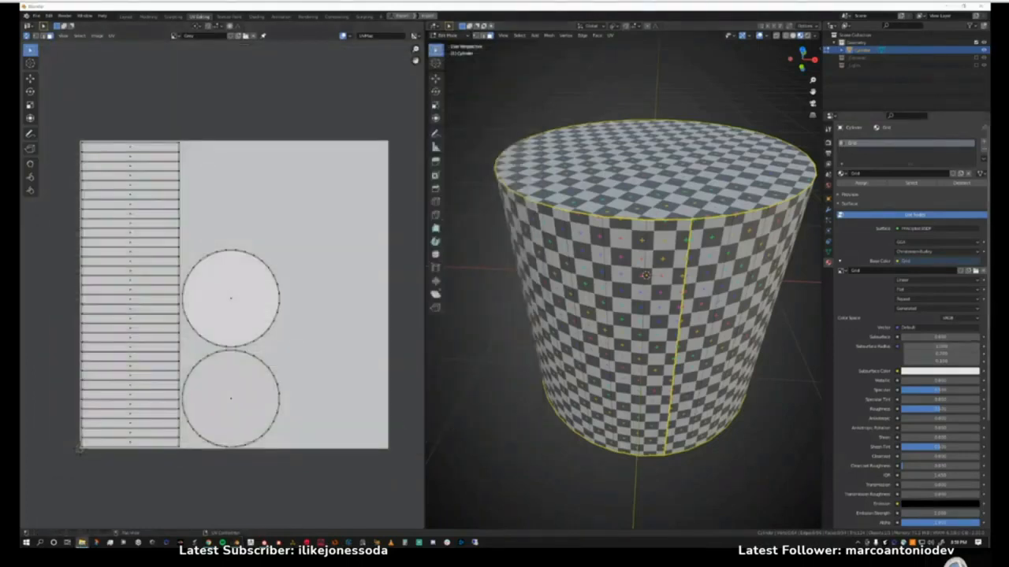
left_click_drag(989, 57, 240, 43)
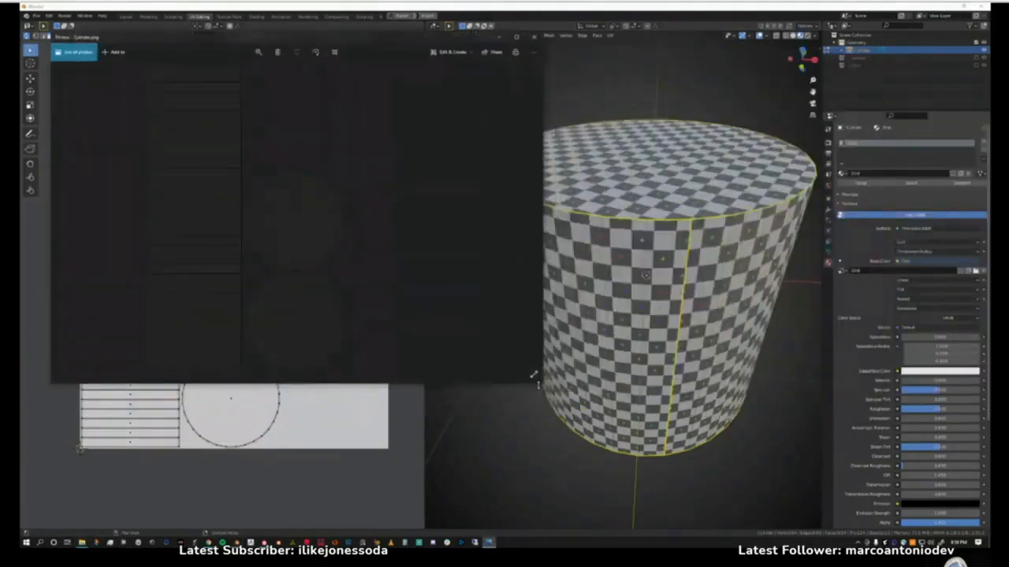
left_click_drag(533, 375, 701, 470)
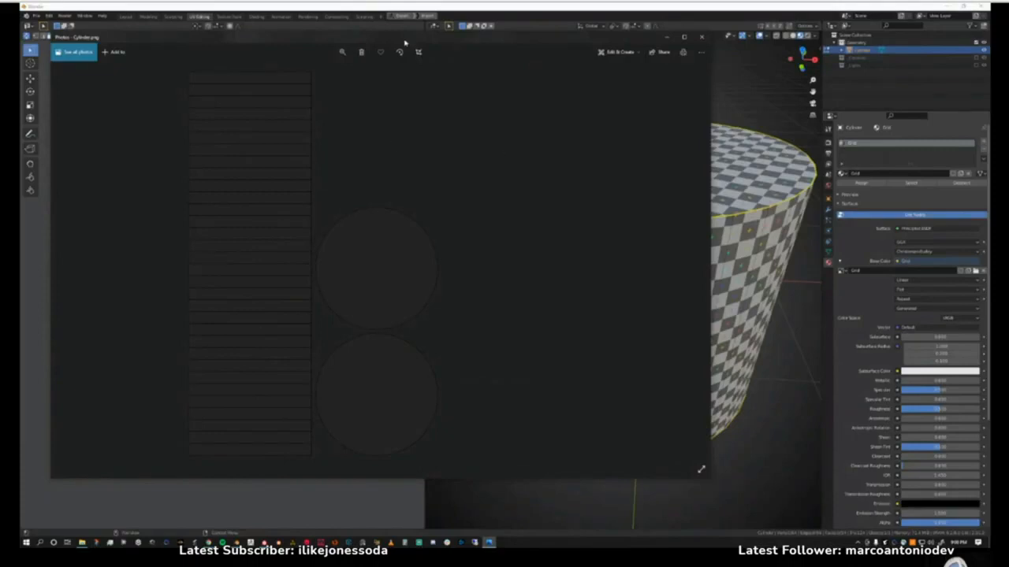
left_click_drag(406, 42, 400, 199)
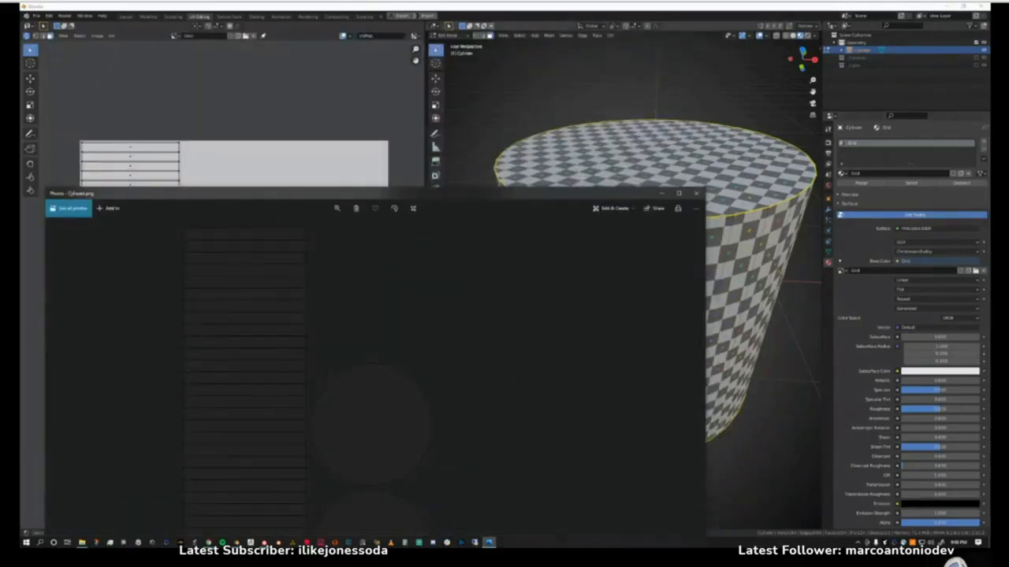
left_click_drag(571, 197, 760, 282)
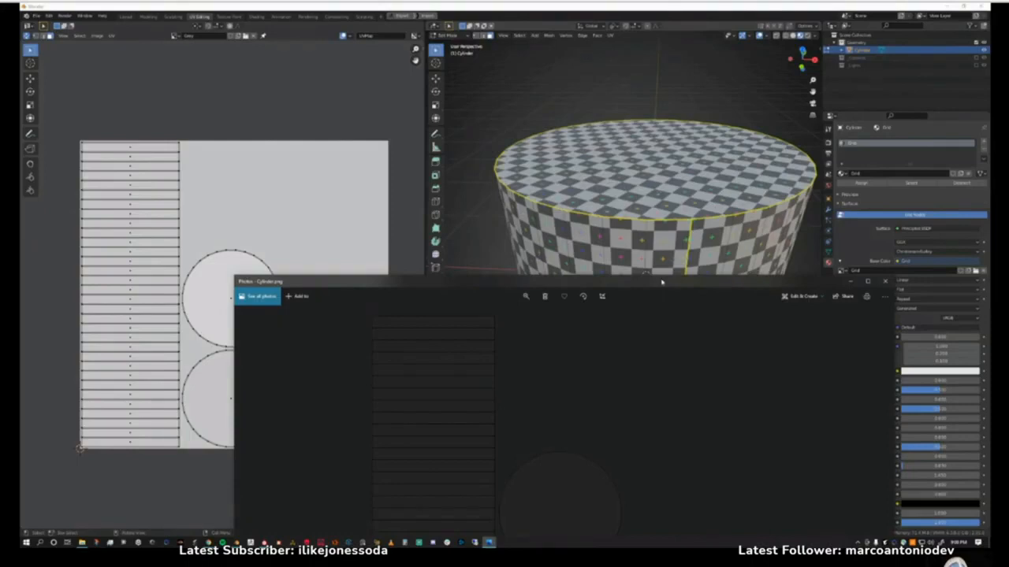
left_click_drag(662, 282, 515, 67)
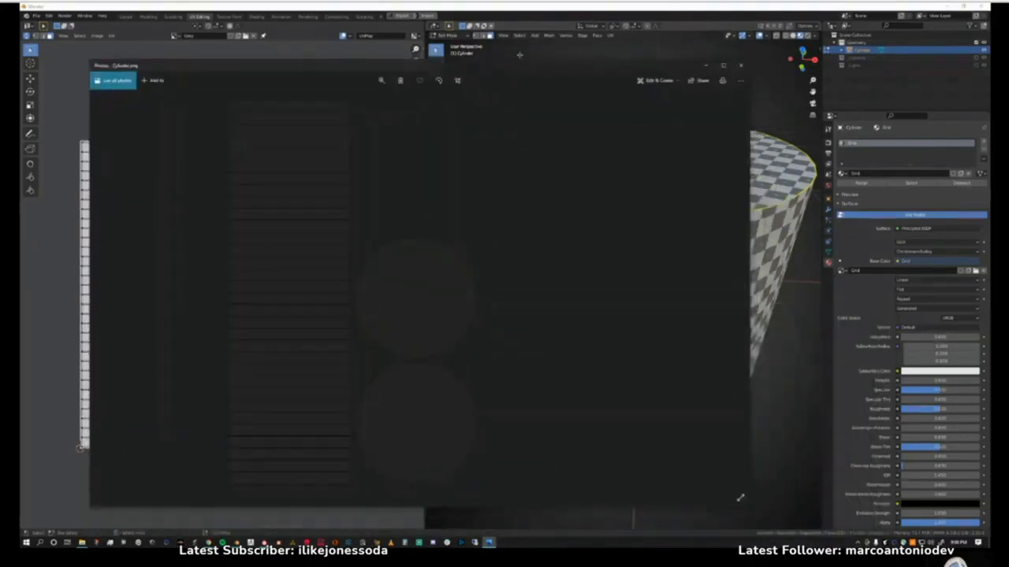
left_click(738, 67)
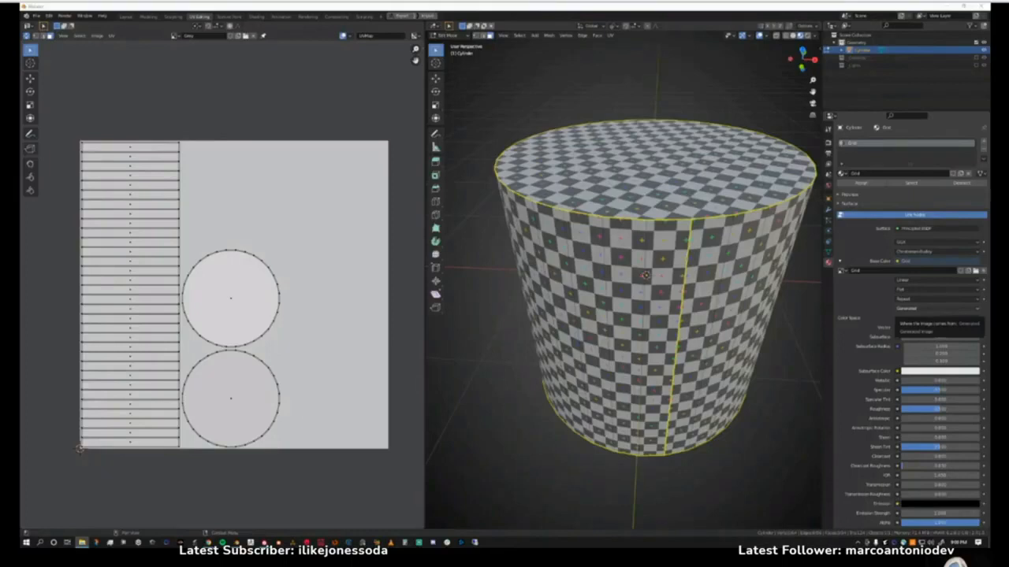
Open the recent project GBA_SP_21.blend without saving the cylinder scene.
middle_click_drag(721, 272, 509, 329)
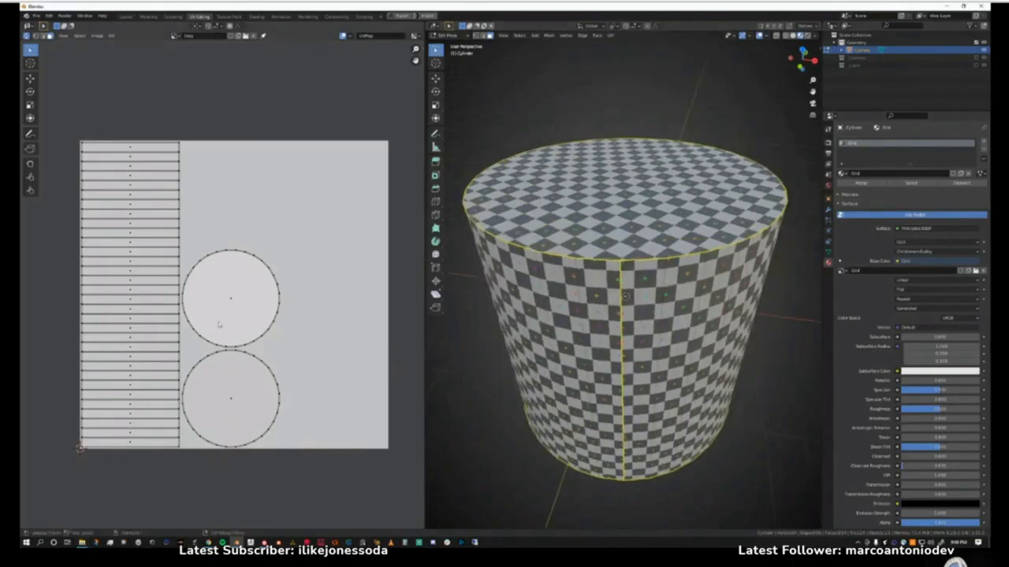
middle_click_drag(625, 296, 629, 293)
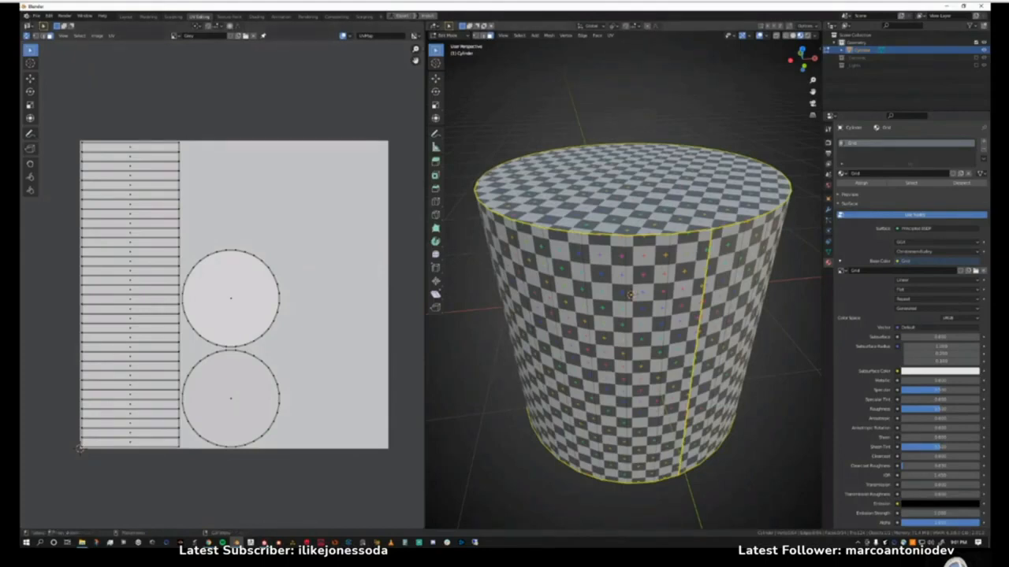
left_click(35, 16)
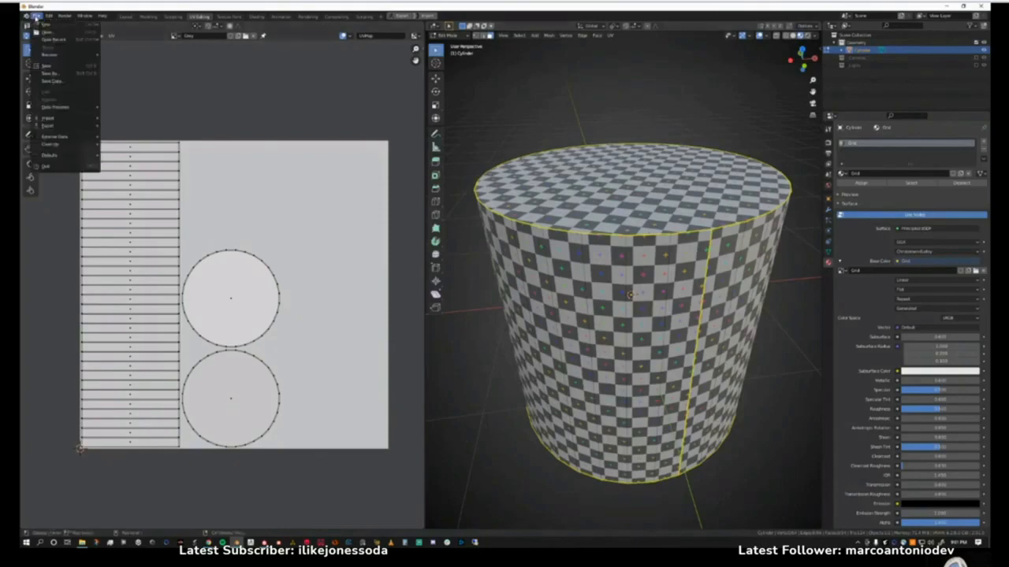
mouse_move(49, 41)
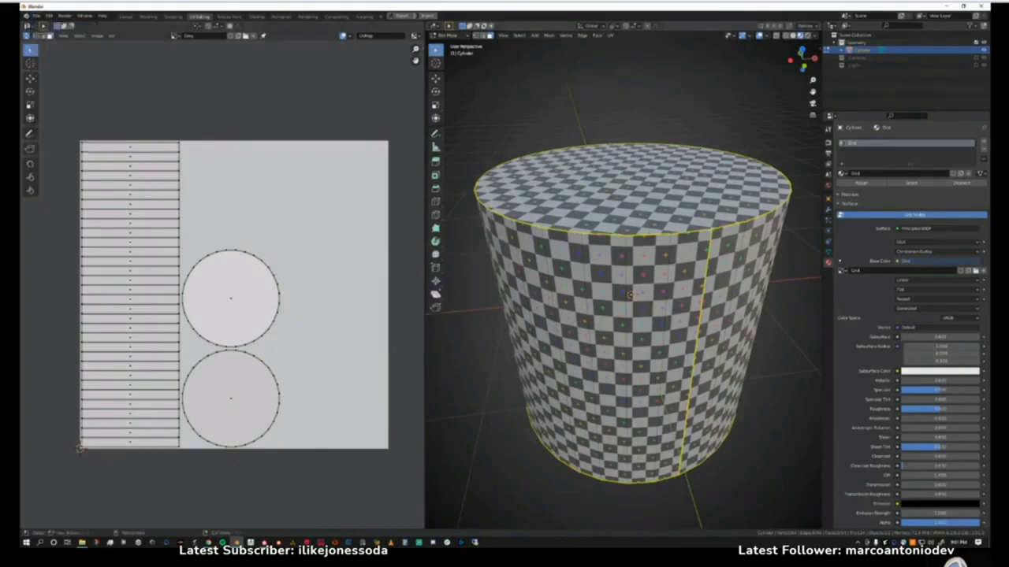
left_click(36, 16)
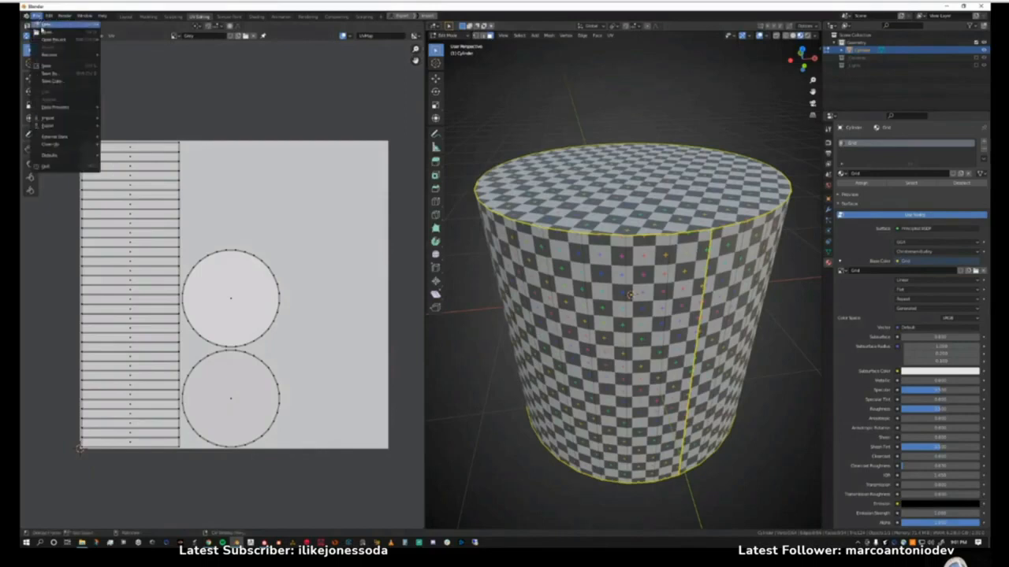
mouse_move(53, 41)
left_click(130, 39)
left_click(489, 286)
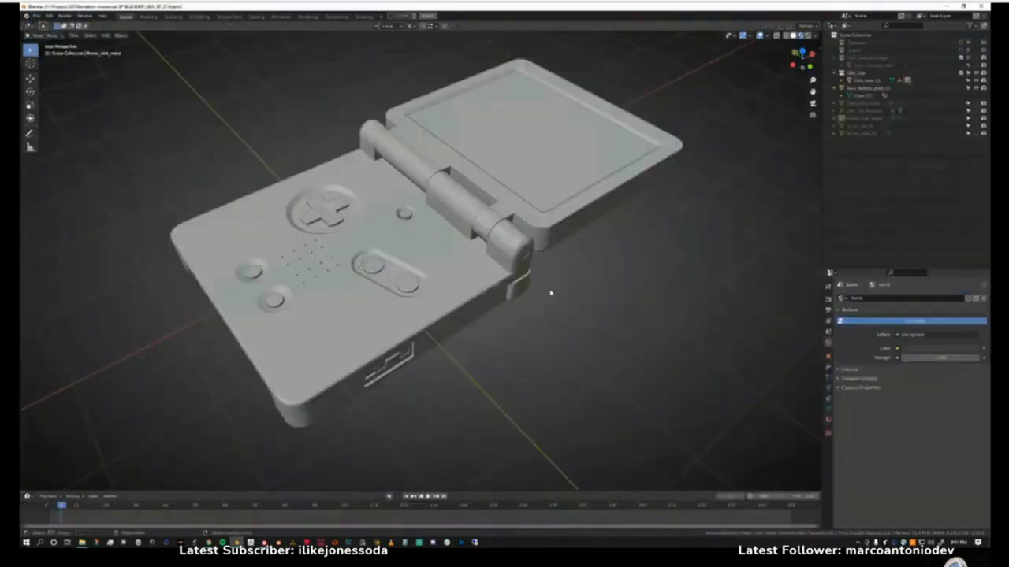
Hide the screen shield on the lid of the Game Boy Advance SP model.
middle_click_drag(490, 293, 448, 310)
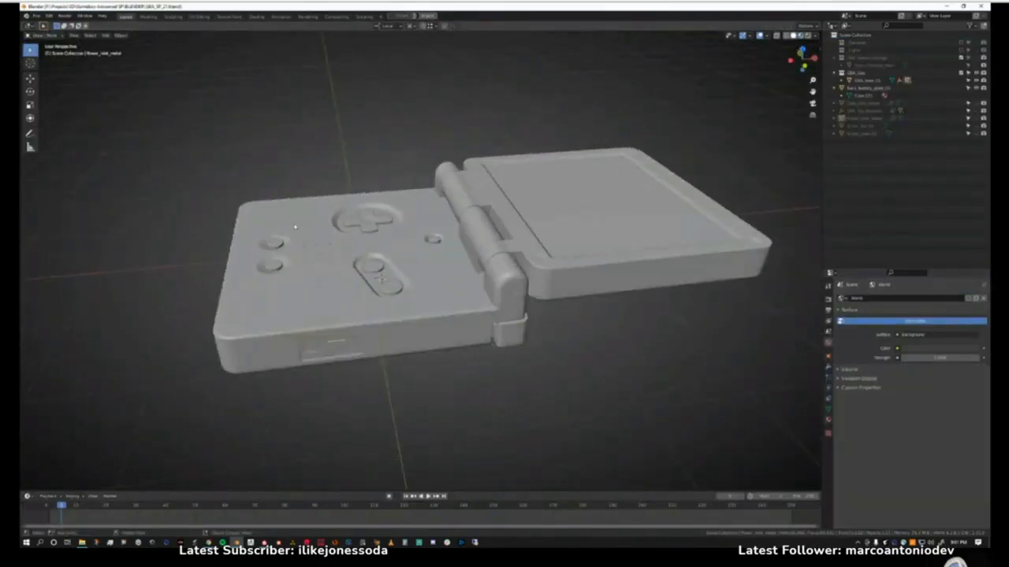
left_click(354, 215)
left_click(577, 202)
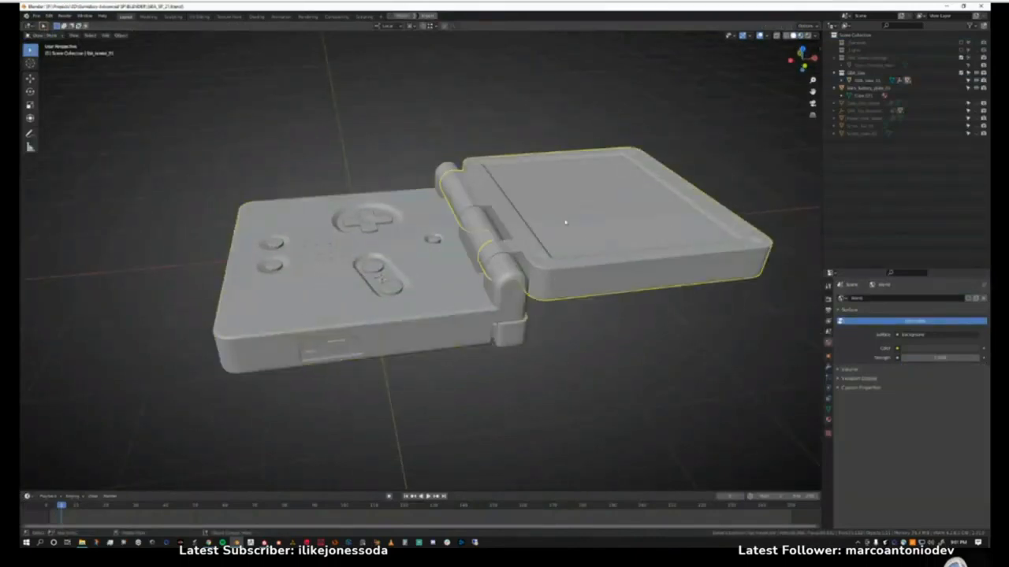
middle_click_drag(565, 223, 571, 229)
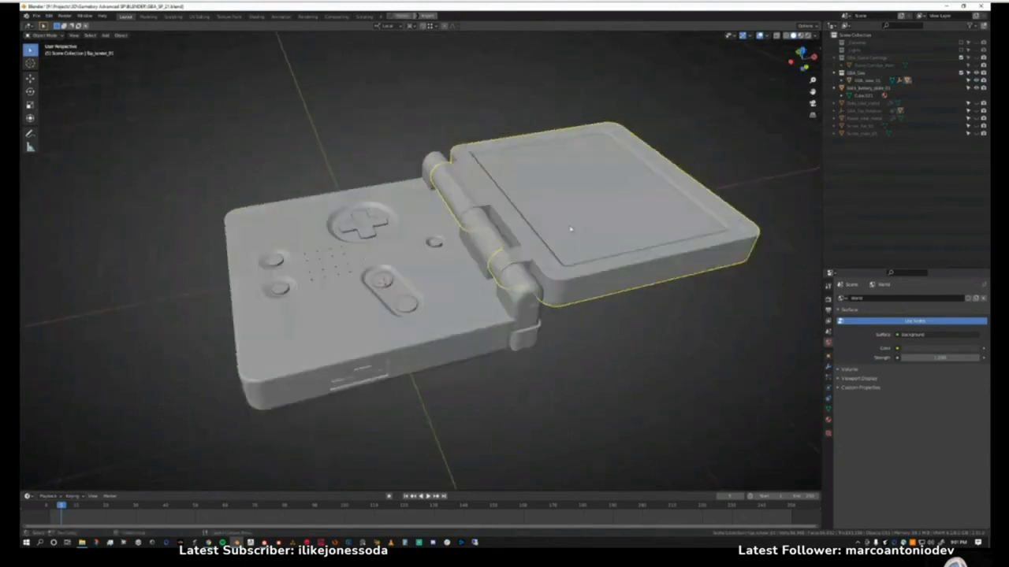
left_click(570, 229)
scroll(572, 232, "up", 2)
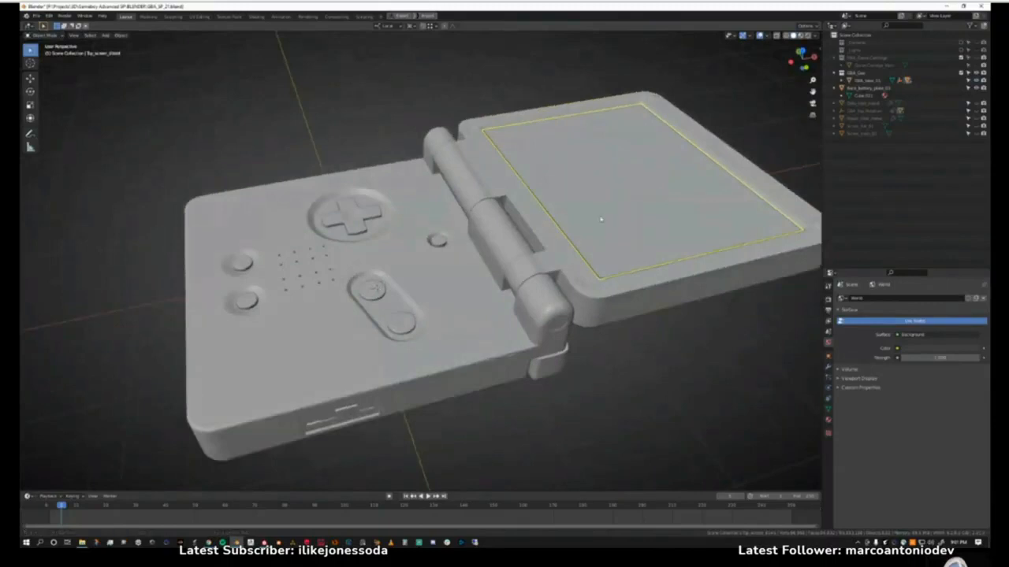
middle_click_drag(588, 189, 549, 242, "shift")
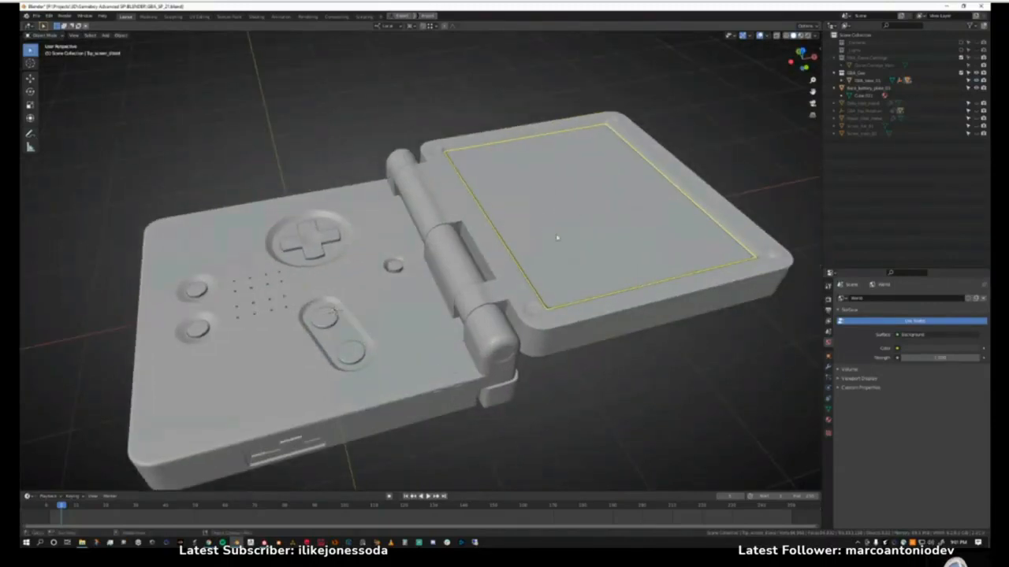
key("h")
Select the inner display panel and the console base, and examine how the model's separate parts fit together.
left_click(572, 243)
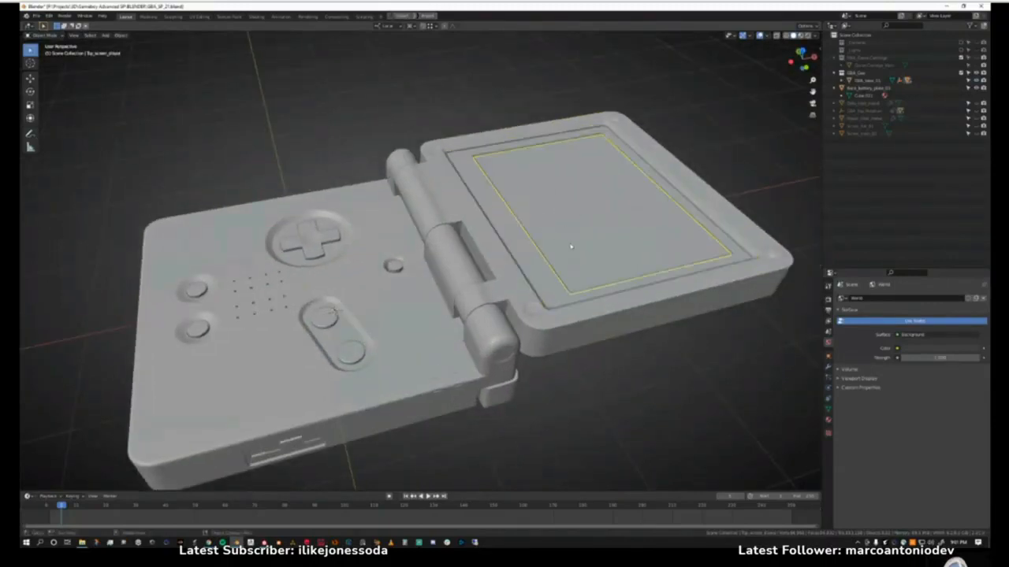
middle_click_drag(572, 243, 539, 267)
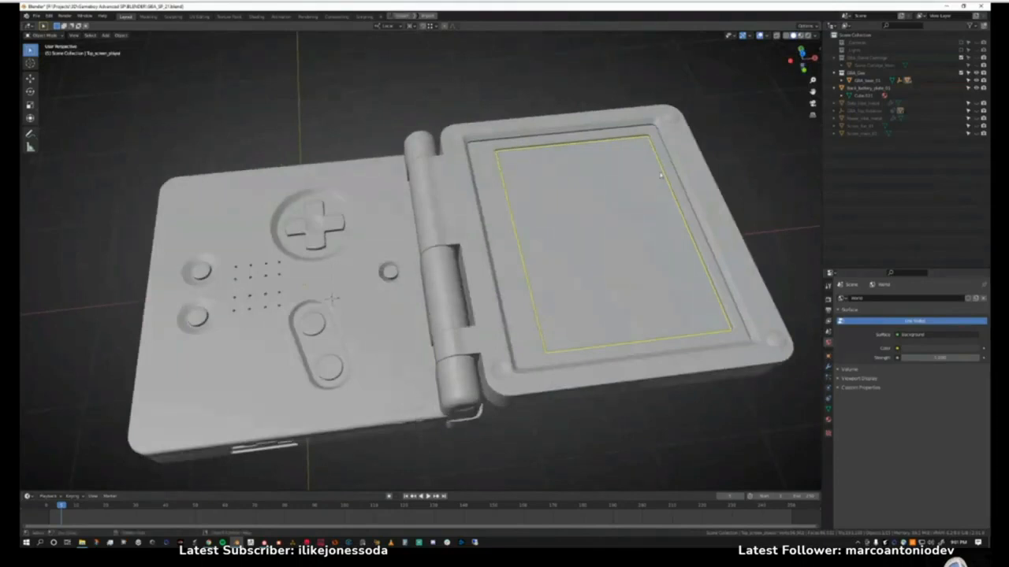
middle_click_drag(589, 259, 696, 175)
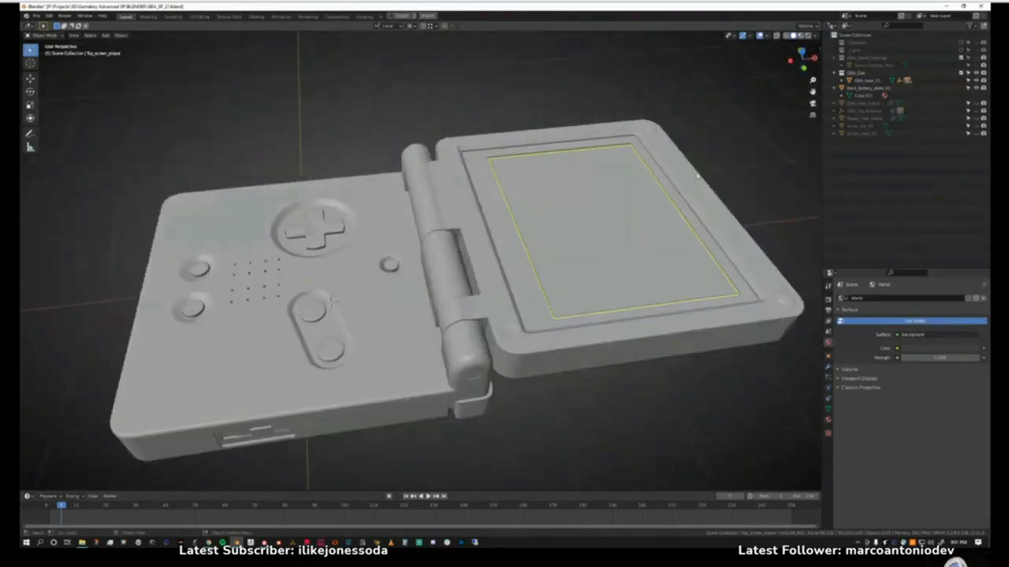
middle_click_drag(581, 279, 499, 300)
left_click(502, 284)
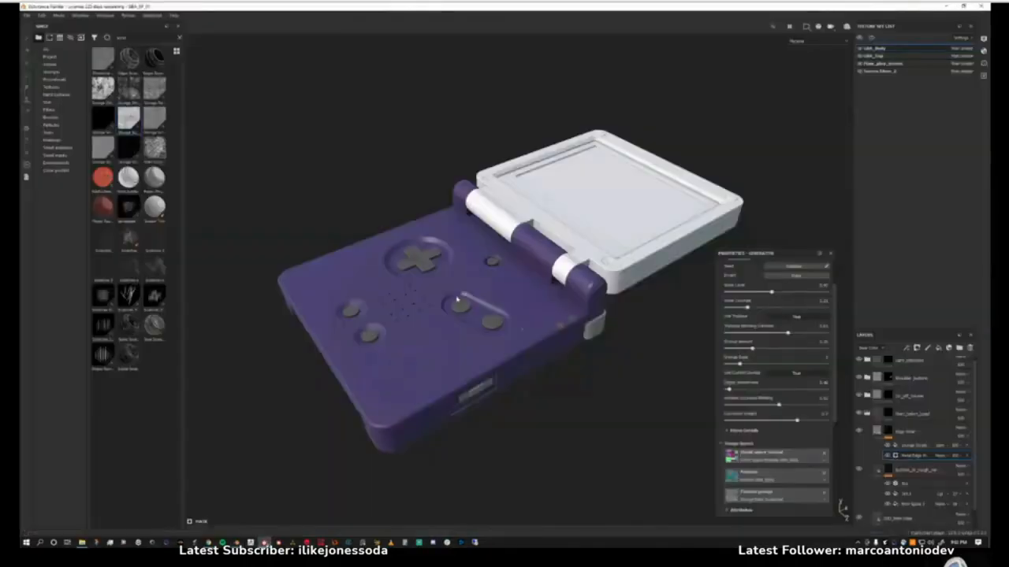
mouse_move(457, 300)
left_mouse_down("alt")
mouse_move(488, 349)
mouse_move(503, 291)
mouse_move(514, 356)
mouse_move(618, 342)
mouse_move(541, 276)
mouse_move(523, 218)
mouse_move(486, 275)
mouse_move(271, 300)
mouse_move(340, 326)
mouse_move(372, 326)
mouse_move(372, 282)
left_mouse_up("alt")
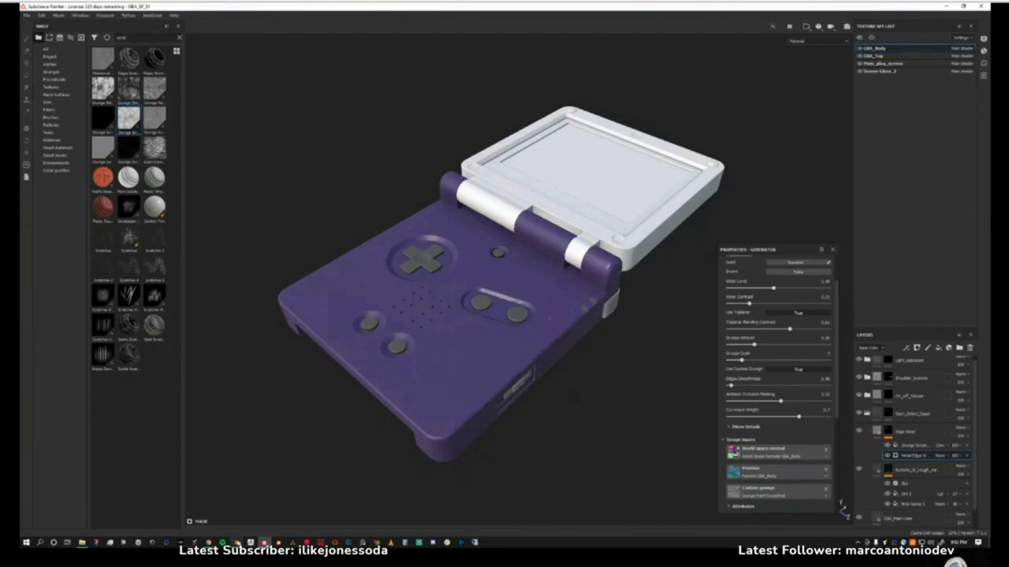
Compare the untextured Game Boy model in Blender with its textured version in Substance Painter from several angles.
left_click(238, 542)
mouse_move(394, 221)
middle_mouse_down()
mouse_move(435, 258)
mouse_move(426, 263)
middle_mouse_up()
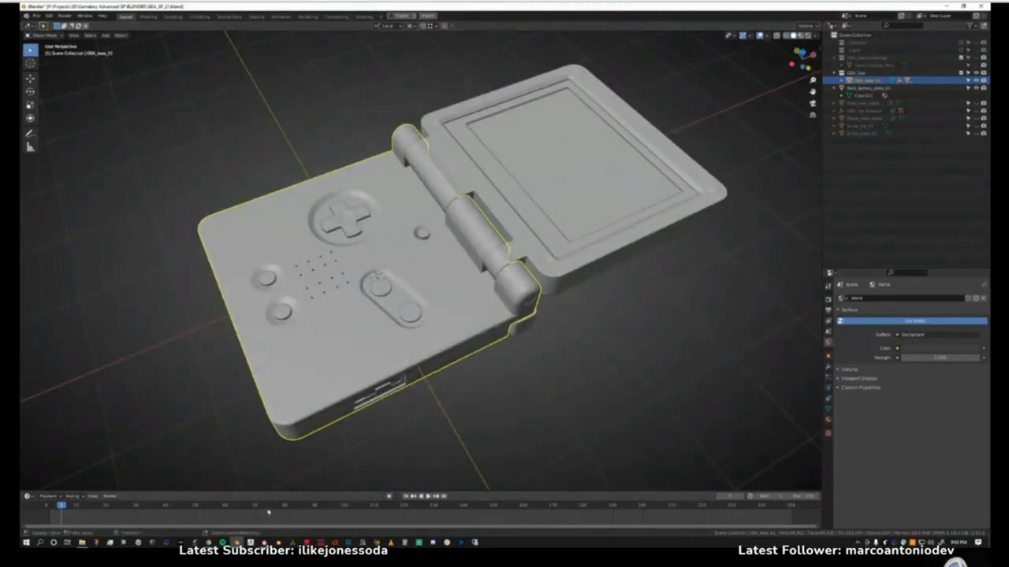
left_click(265, 543)
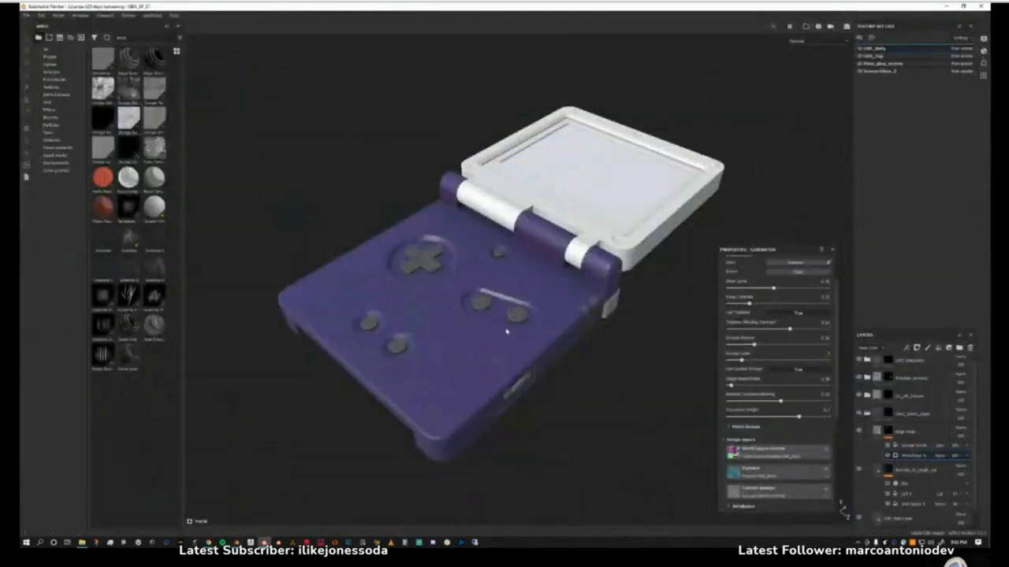
left_click_drag(508, 321, 484, 344, "alt")
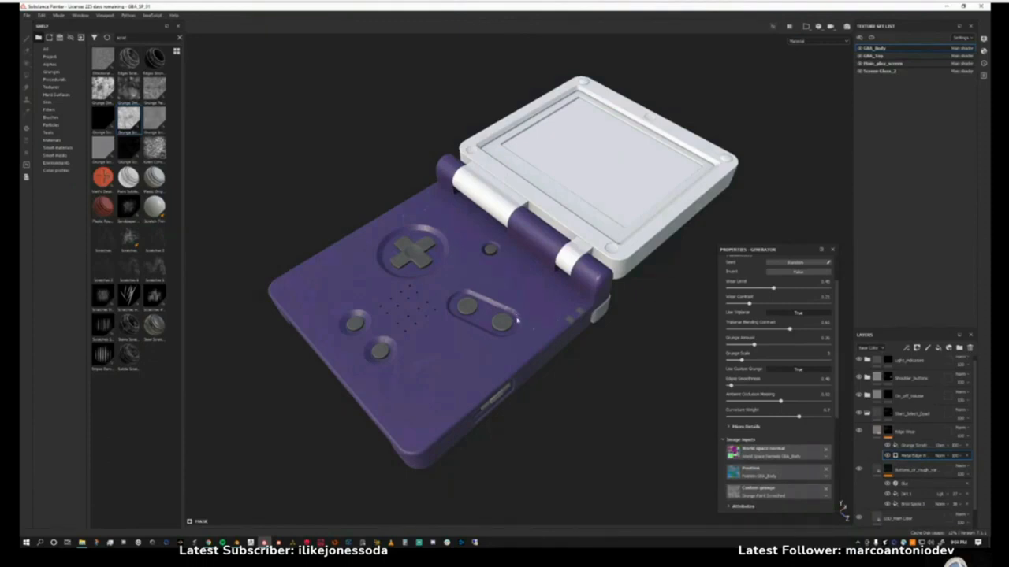
mouse_move(517, 320)
left_mouse_down("alt")
mouse_move(518, 339)
mouse_move(525, 327)
left_mouse_up("alt")
middle_click_drag(525, 327, 464, 331, "alt")
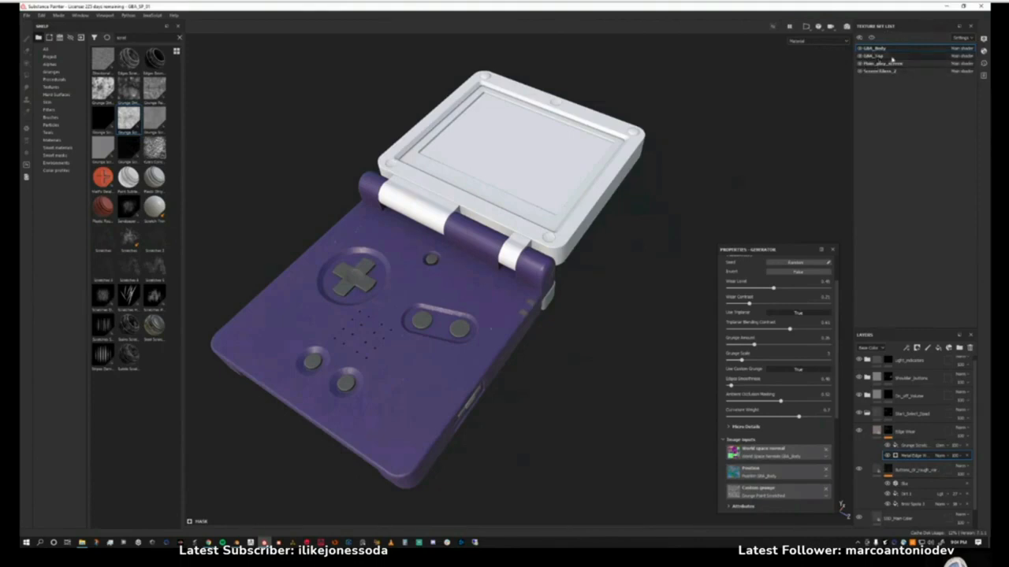
Look through the texture sets by selecting the main screen set, the screen glass set, and GBA_Body.
left_click(904, 65)
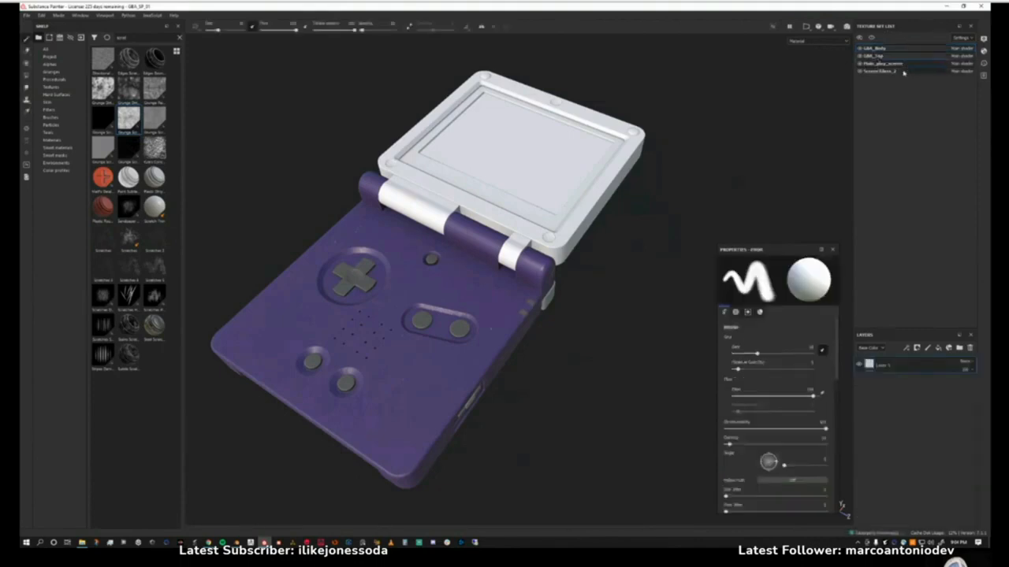
left_click(904, 72)
left_click(888, 49)
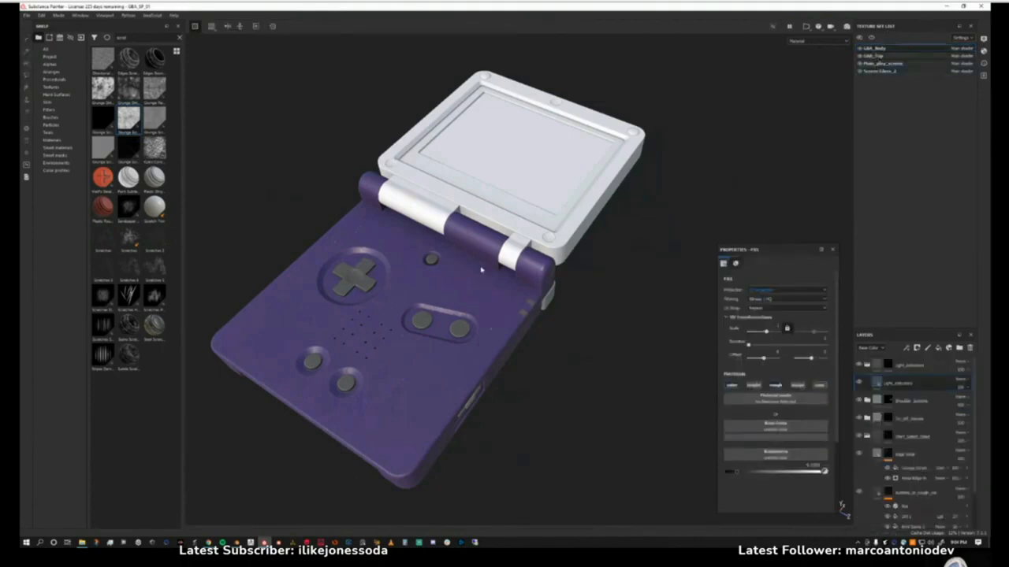
Look through the remaining texture sets by selecting GBA_Top and the screen glass set.
left_click(874, 57)
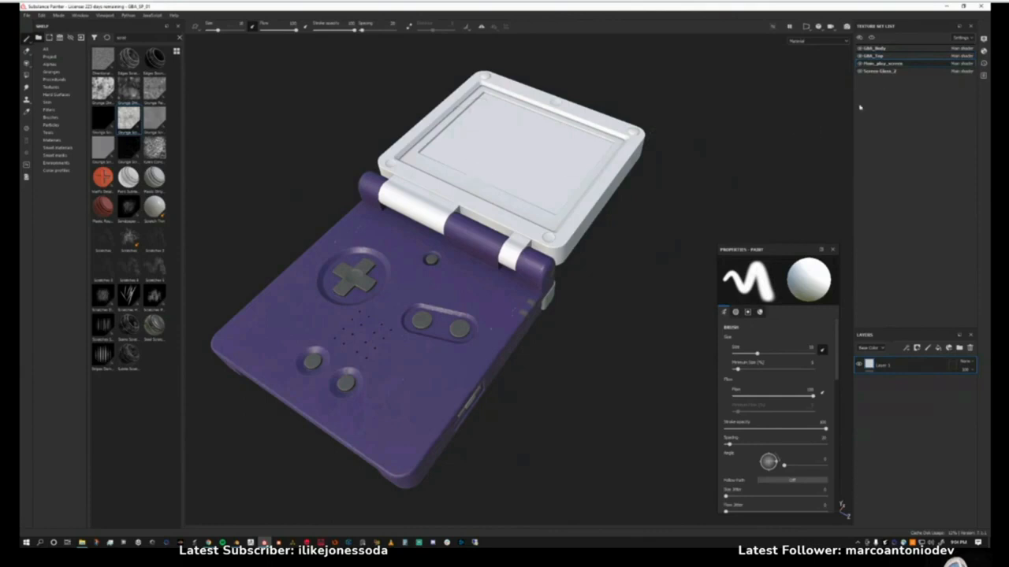
left_click(880, 72)
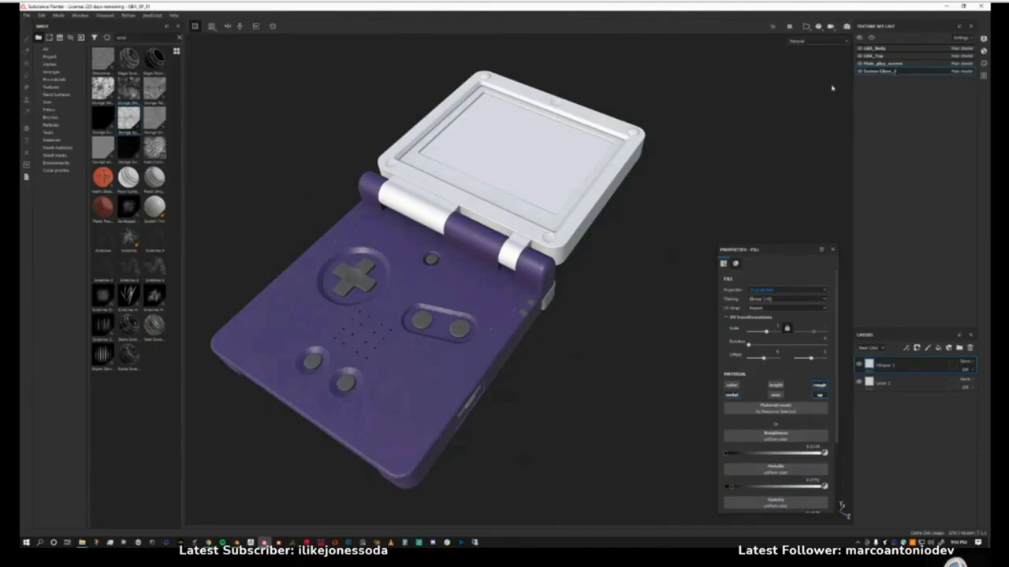
left_click_drag(662, 189, 532, 274, "alt")
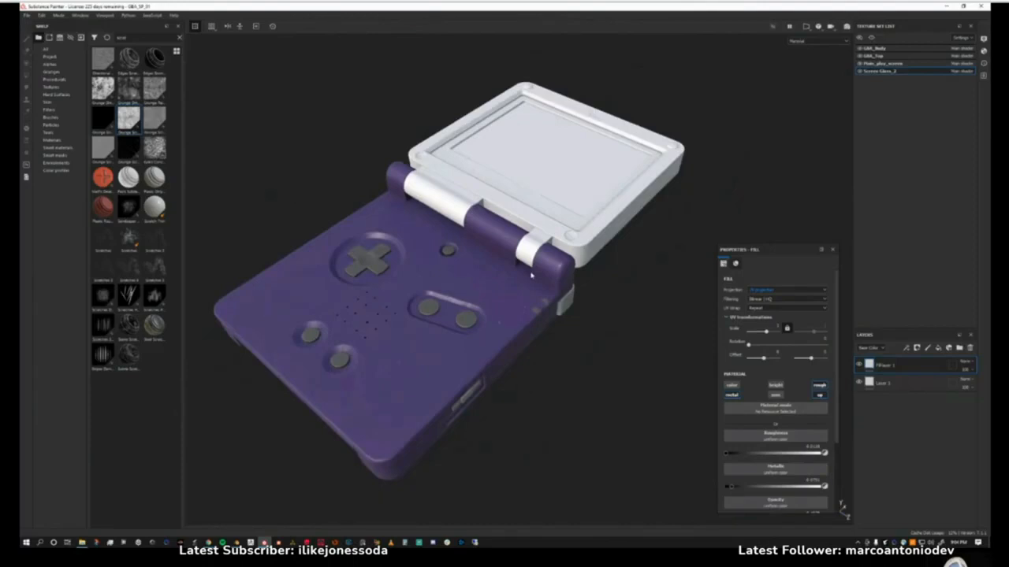
Select the GBA_Body texture set, show it in the 2D UV view alone, and move the fill properties aside.
left_click(881, 53)
key("F3")
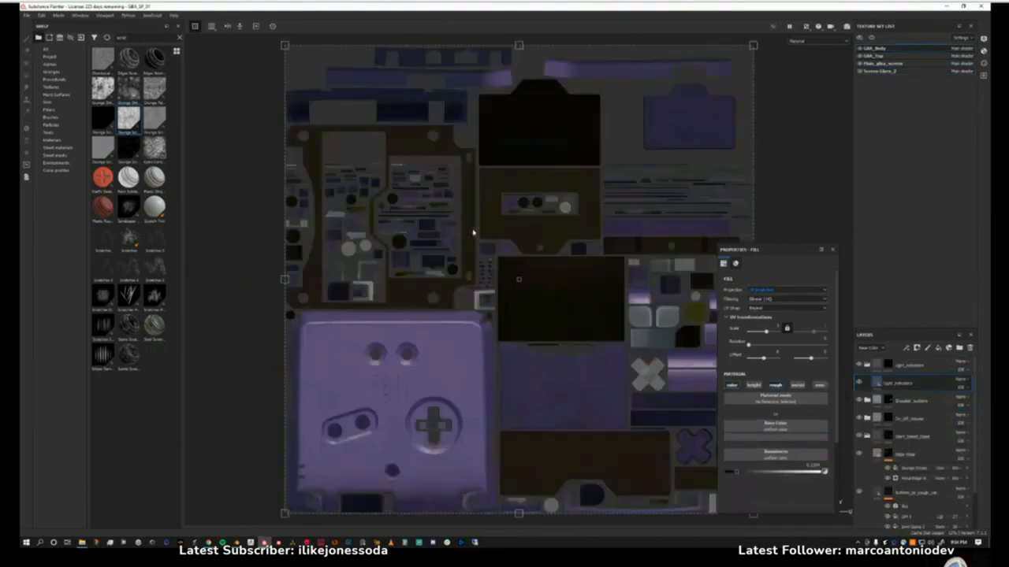
left_click_drag(766, 251, 830, 207)
scroll(289, 296, "up", 1)
scroll(289, 296, "down", 3)
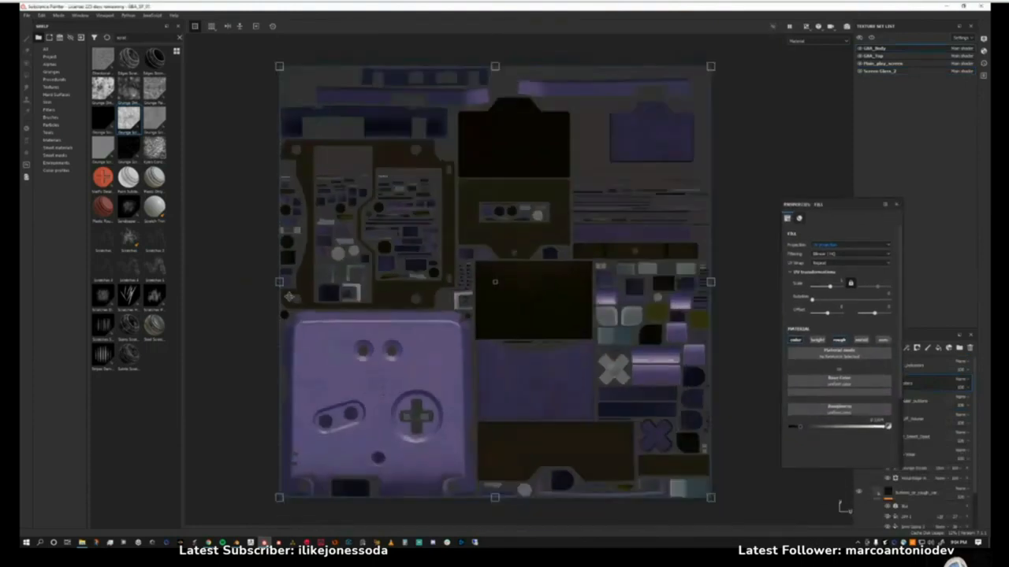
Examine the console's front face, with its button recesses and speaker holes, on the GBA_Body UV layout.
scroll(614, 289, "up", 1)
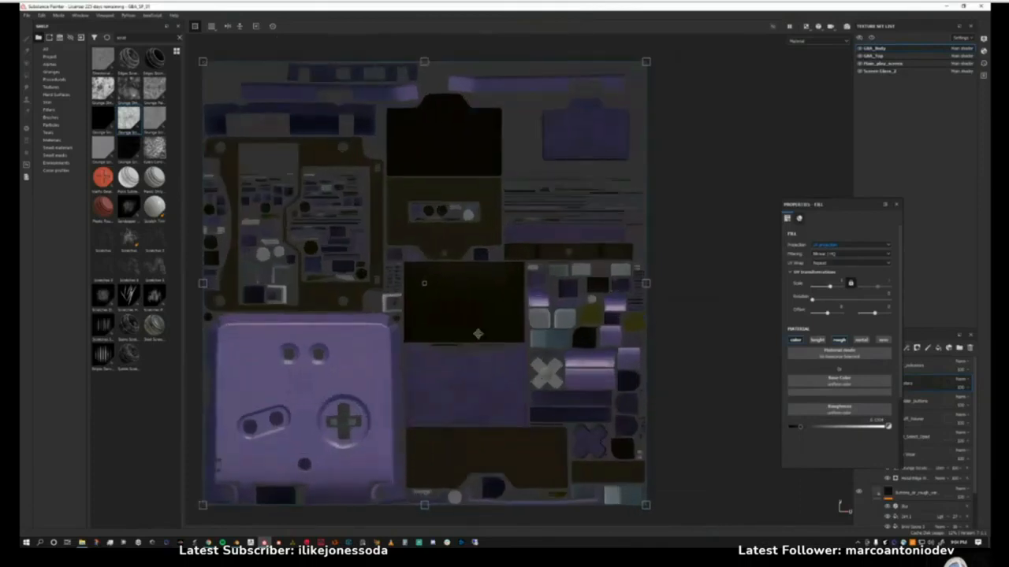
middle_click_drag(441, 343, 500, 313, "alt")
right_click_drag(501, 312, 460, 336, "alt")
middle_click_drag(460, 336, 545, 260, "alt")
right_click_drag(545, 260, 482, 327, "alt")
middle_click_drag(482, 327, 536, 304, "alt")
right_click_drag(536, 304, 516, 353, "alt")
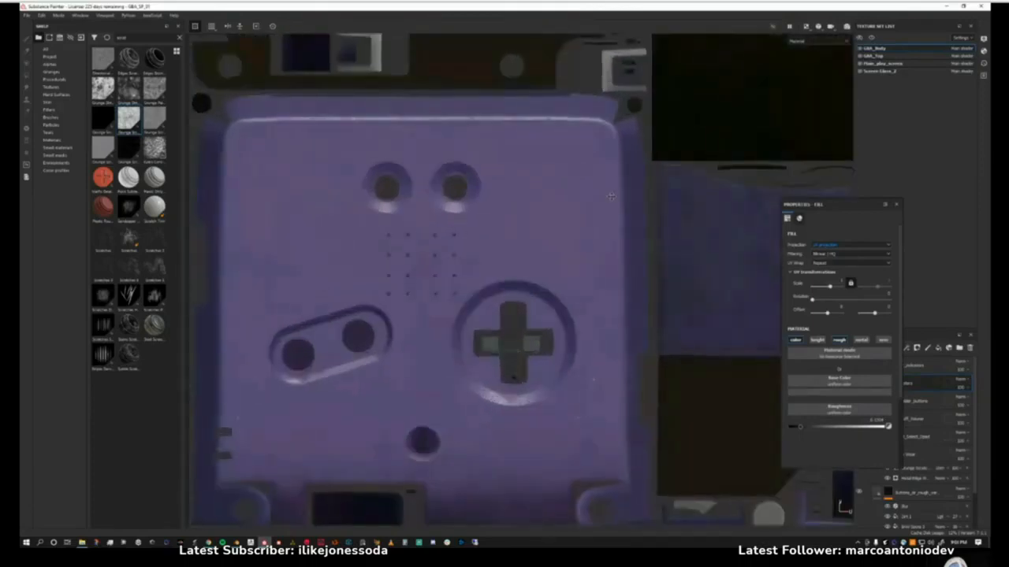
scroll(622, 233, "down", 1)
left_click_drag(859, 203, 788, 213)
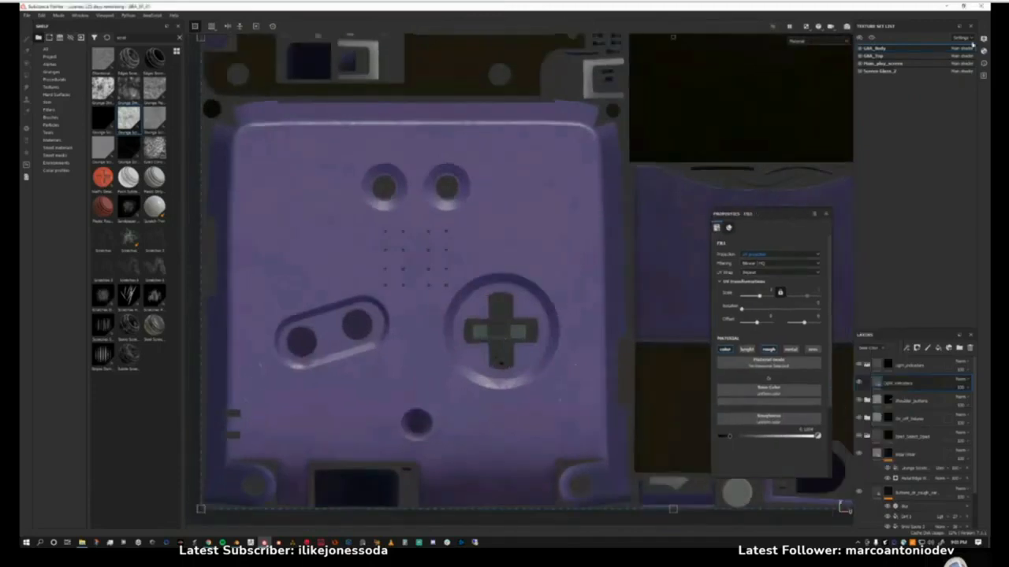
Turn on the mesh wireframe in the display settings and examine it across the whole GBA_Body UV layout.
left_click(984, 38)
scroll(805, 189, "down", 10)
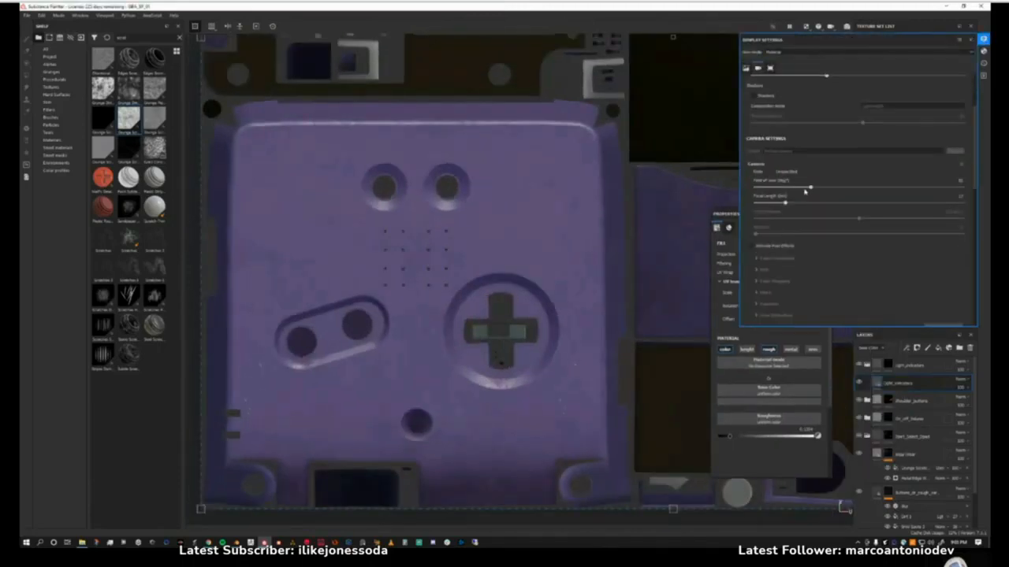
left_click(757, 279)
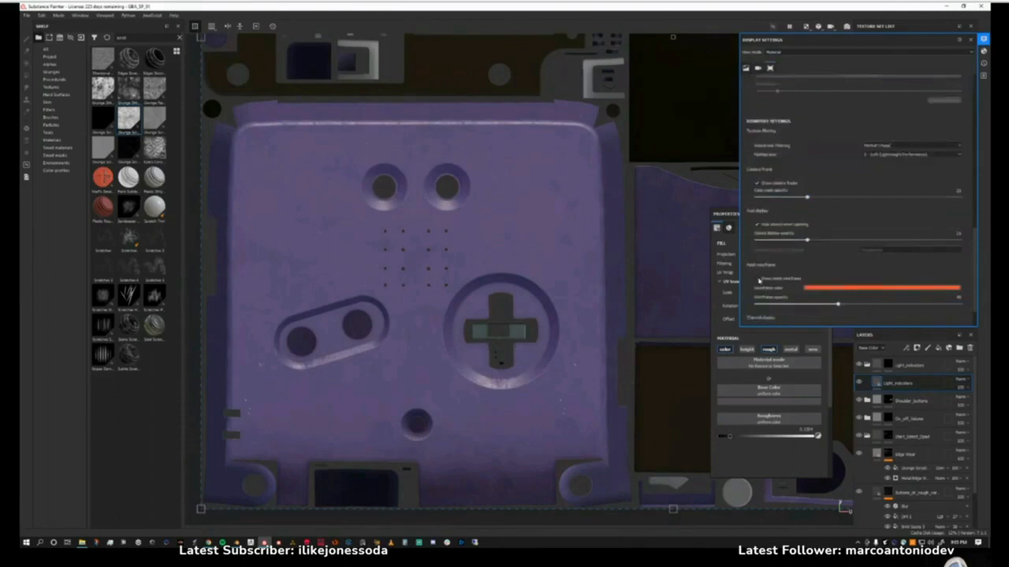
scroll(536, 246, "down", 2)
scroll(535, 246, "down", 5)
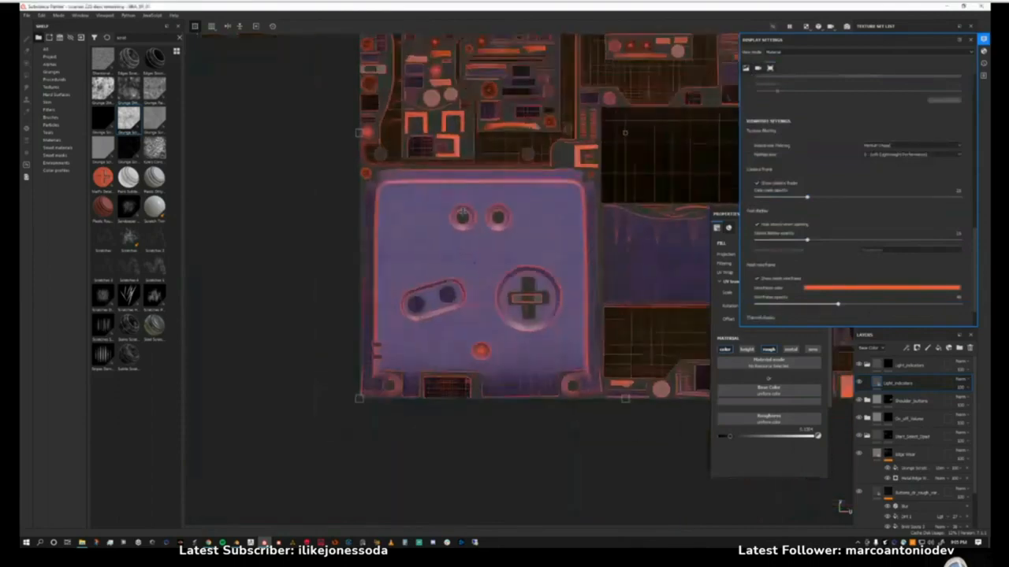
scroll(418, 258, "down", 2)
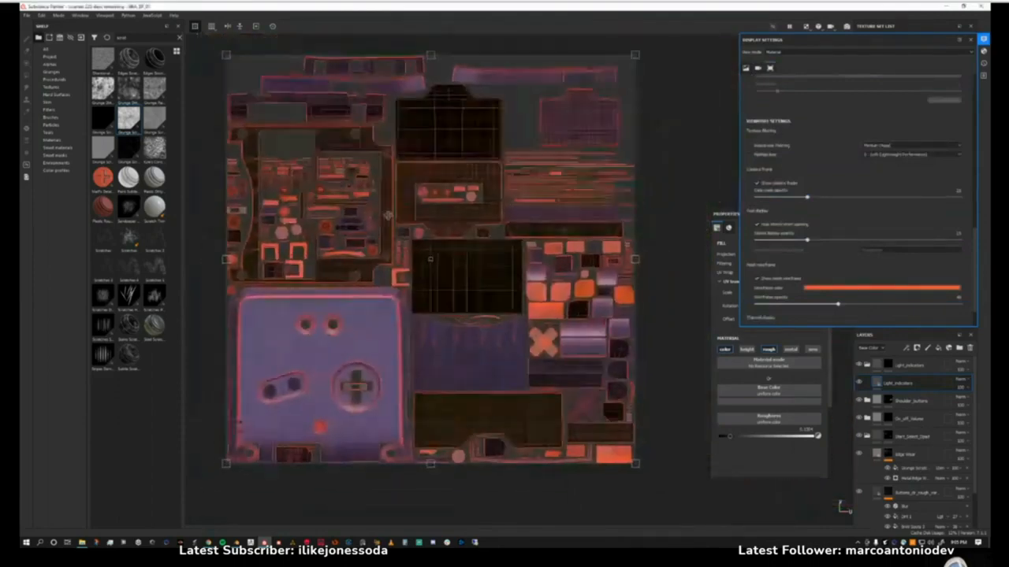
mouse_move(417, 258)
middle_mouse_down("alt")
mouse_move(424, 277)
mouse_move(434, 264)
middle_mouse_up("alt")
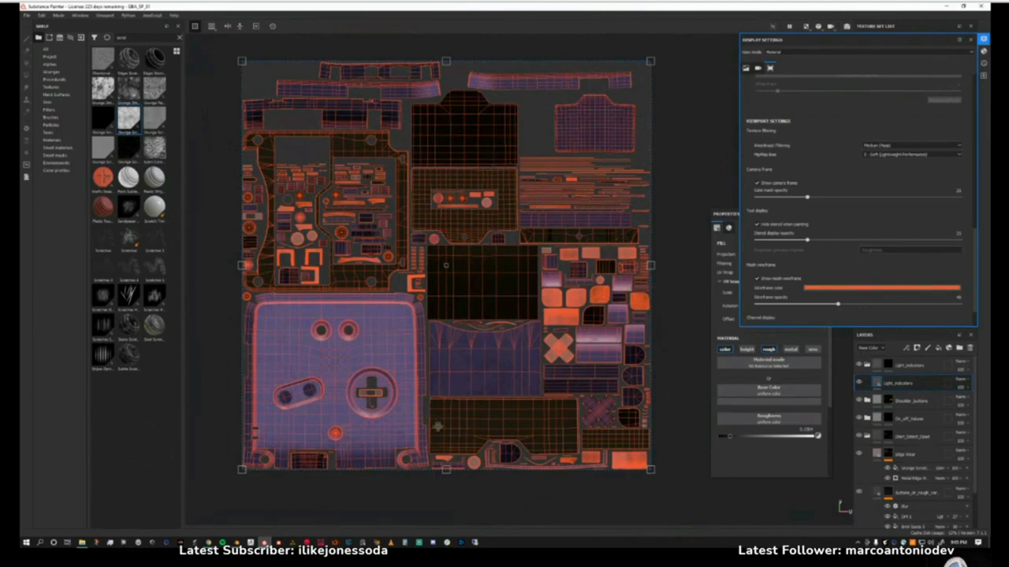
Return to the 3D view, reduce the wireframe opacity to about 8, and inspect the wireframe on the model.
key("F2")
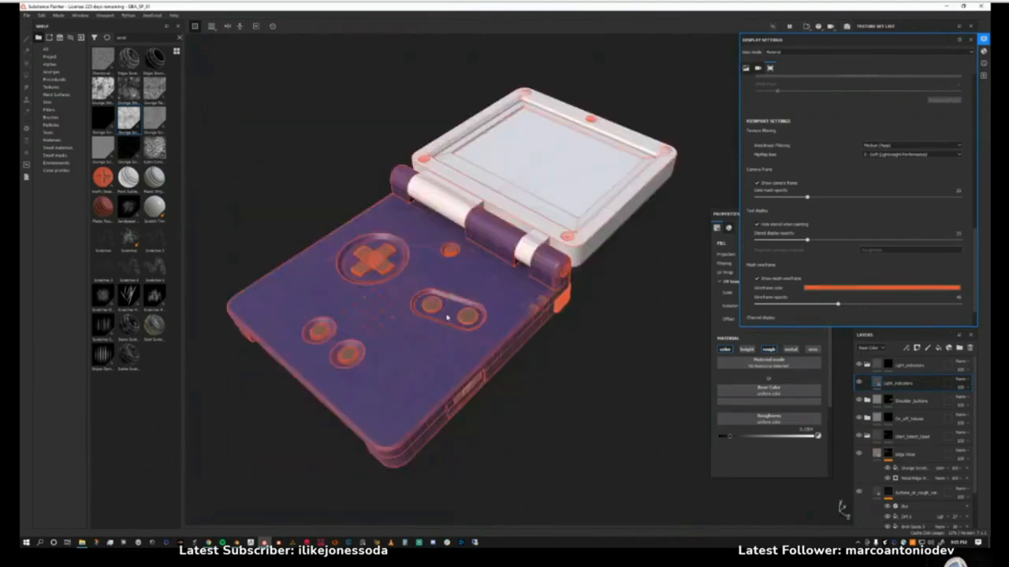
left_click_drag(470, 357, 464, 331, "alt")
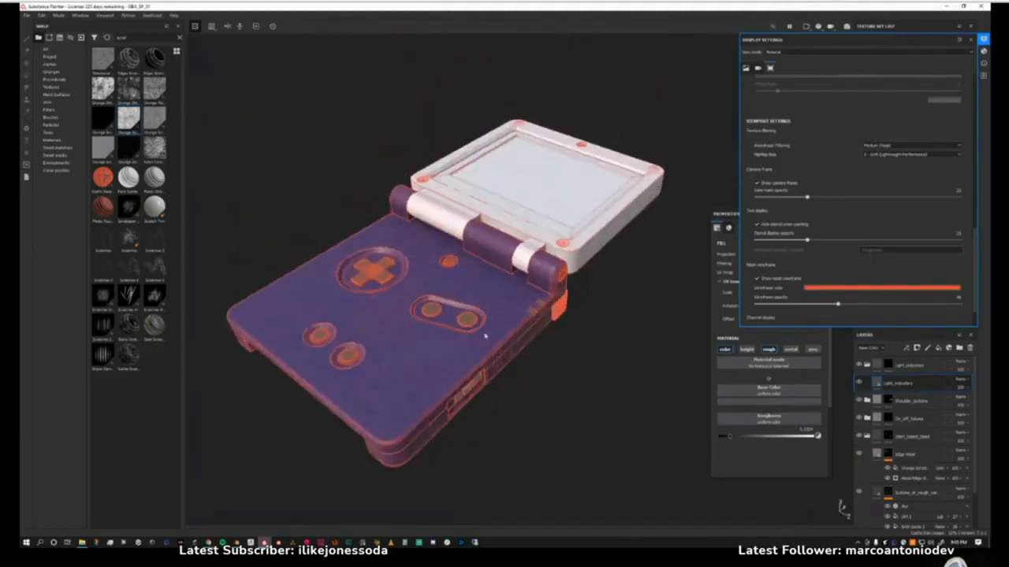
left_click_drag(832, 306, 772, 313)
left_click_drag(439, 331, 522, 304, "alt")
middle_click_drag(523, 304, 520, 320, "alt")
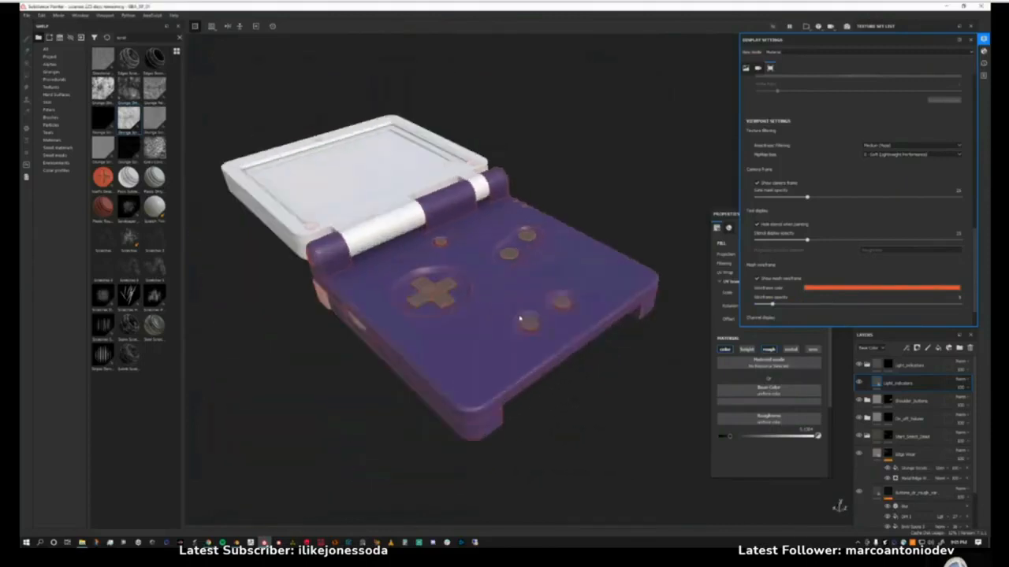
right_click_drag(520, 320, 537, 393, "alt")
left_click_drag(538, 388, 425, 347, "alt")
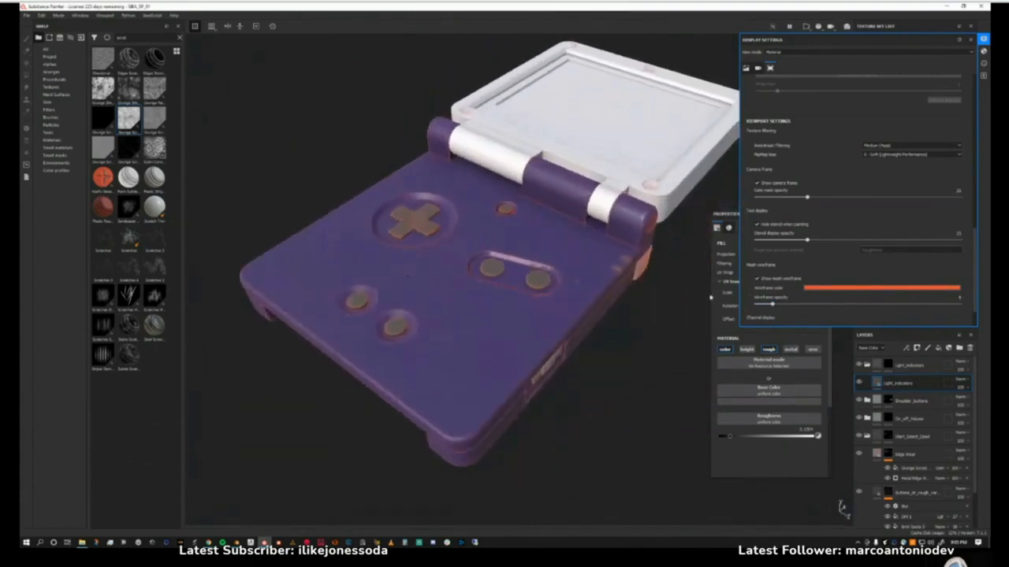
left_click_drag(577, 302, 574, 292, "alt")
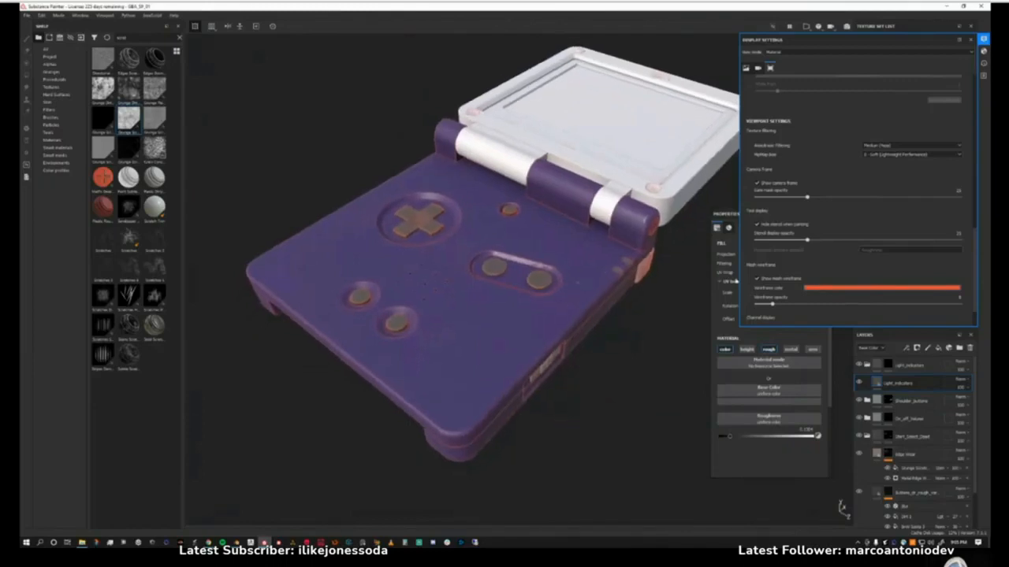
Turn off the mesh wireframe, check the textured body without it, and close the display settings.
left_click(756, 279)
left_click_drag(479, 325, 470, 363, "alt")
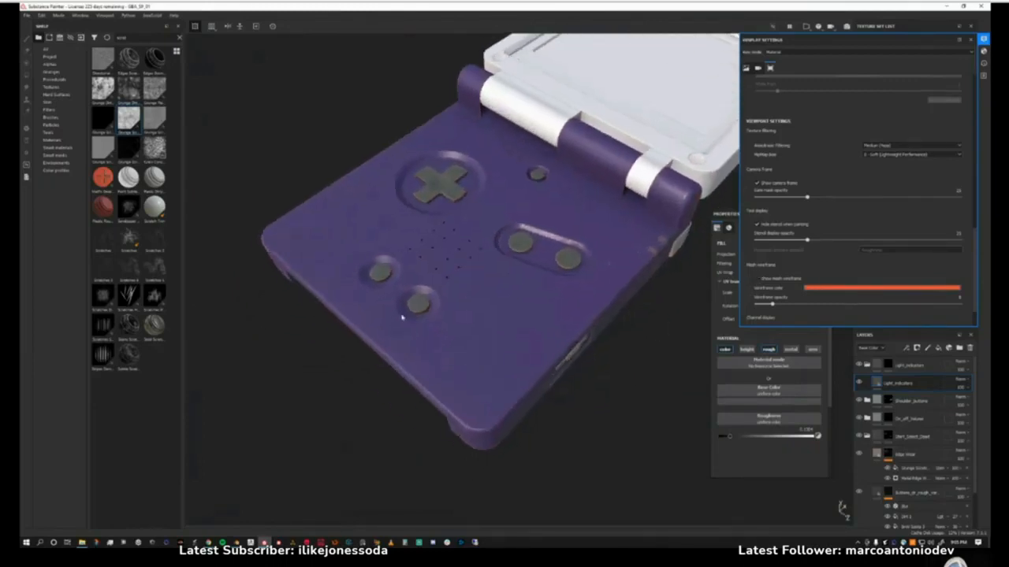
mouse_move(558, 391)
left_mouse_down("alt")
mouse_move(512, 343)
mouse_move(497, 350)
mouse_move(517, 383)
mouse_move(509, 384)
left_mouse_up("alt")
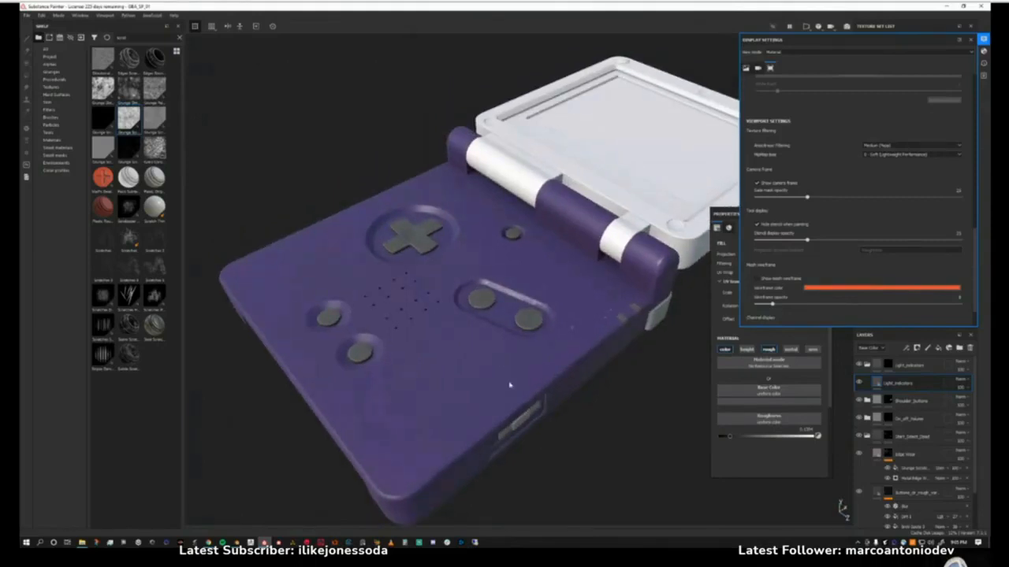
mouse_move(508, 356)
left_mouse_down("alt")
mouse_move(470, 331)
mouse_move(511, 245)
mouse_move(518, 313)
mouse_move(415, 343)
mouse_move(398, 317)
mouse_move(439, 305)
left_mouse_up("alt")
mouse_move(559, 360)
left_mouse_down("alt")
mouse_move(536, 383)
mouse_move(508, 332)
mouse_move(512, 350)
left_mouse_up("alt")
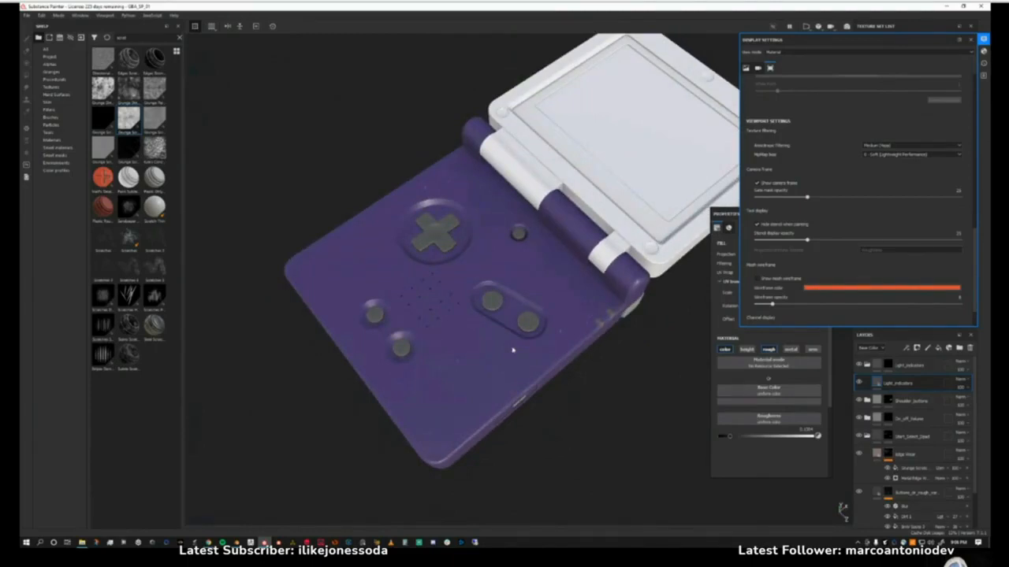
left_click(970, 39)
Inspect the textured purple console base and its side switch from higher and lower angles.
middle_click_drag(508, 285, 472, 301, "alt")
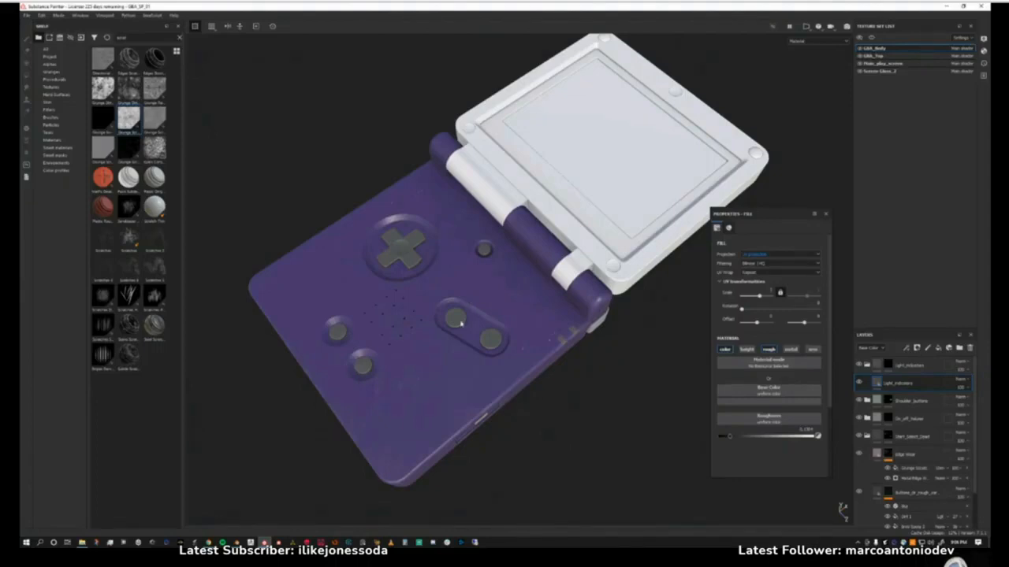
left_click_drag(483, 355, 493, 305, "alt")
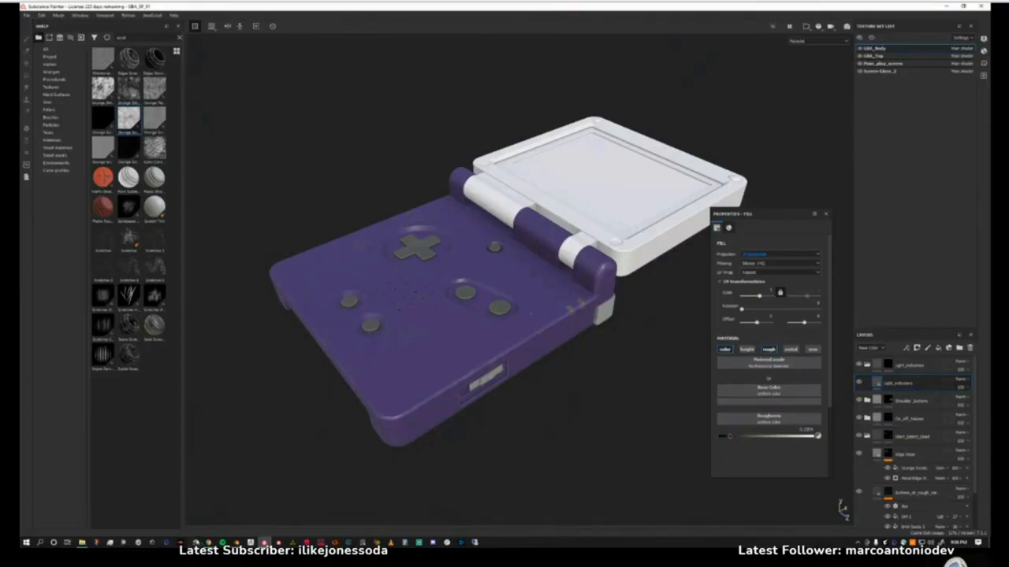
left_click_drag(446, 349, 446, 389, "alt")
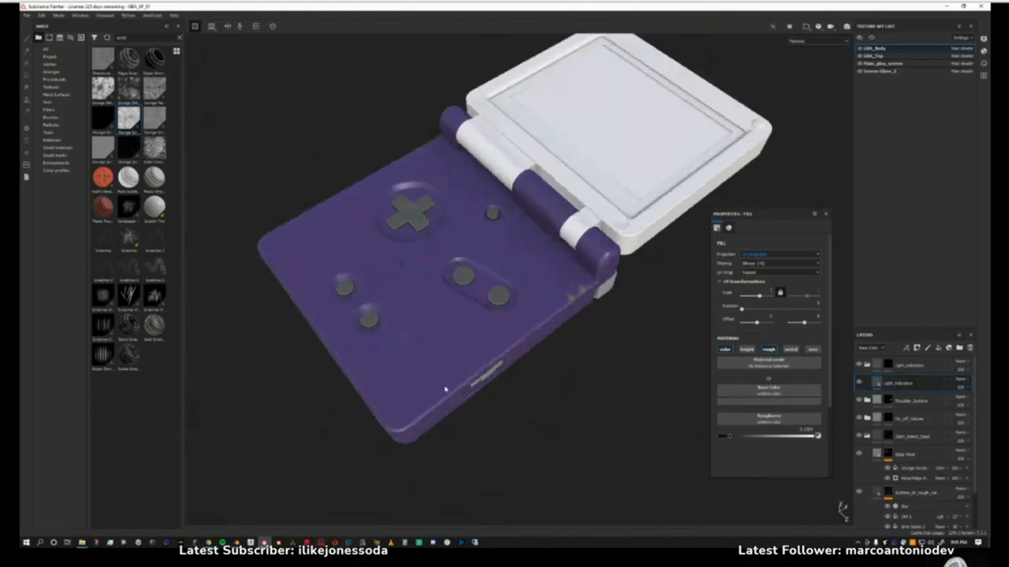
scroll(586, 299, "up", 2)
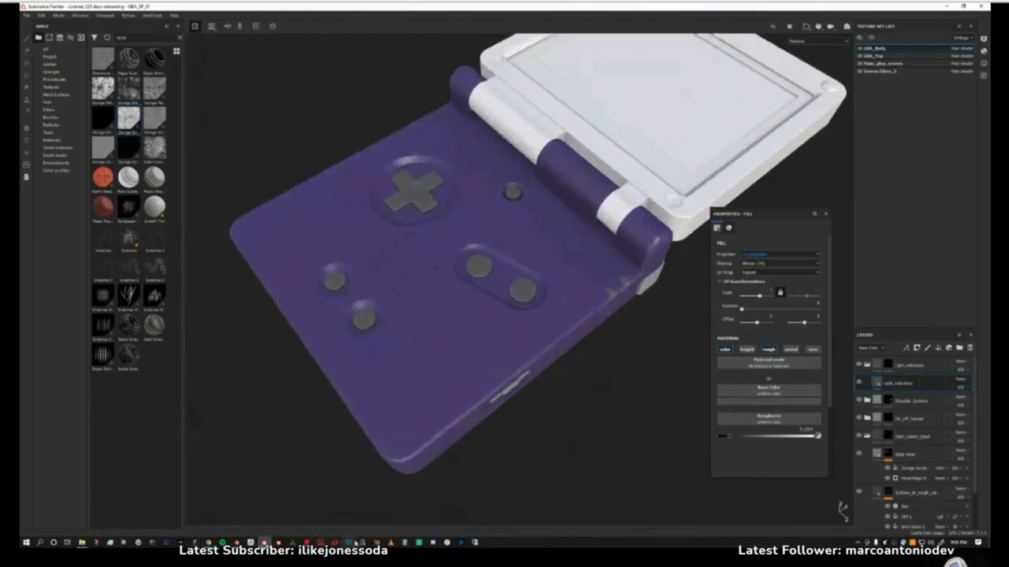
Switch to the reference image board and examine the purple Game Boy Advance SP photo.
right_click(363, 542)
left_click(358, 500)
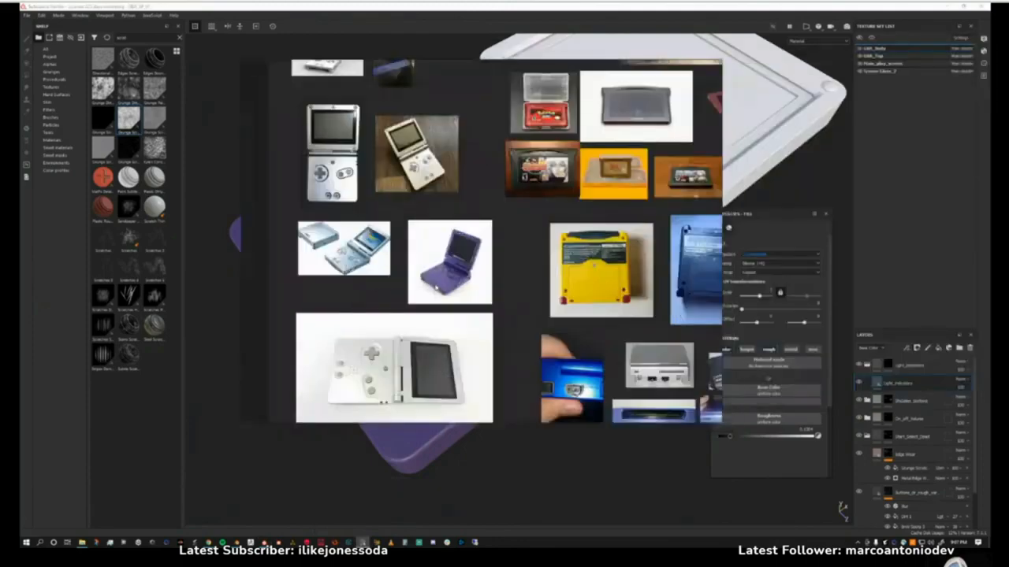
scroll(435, 289, "up", 12)
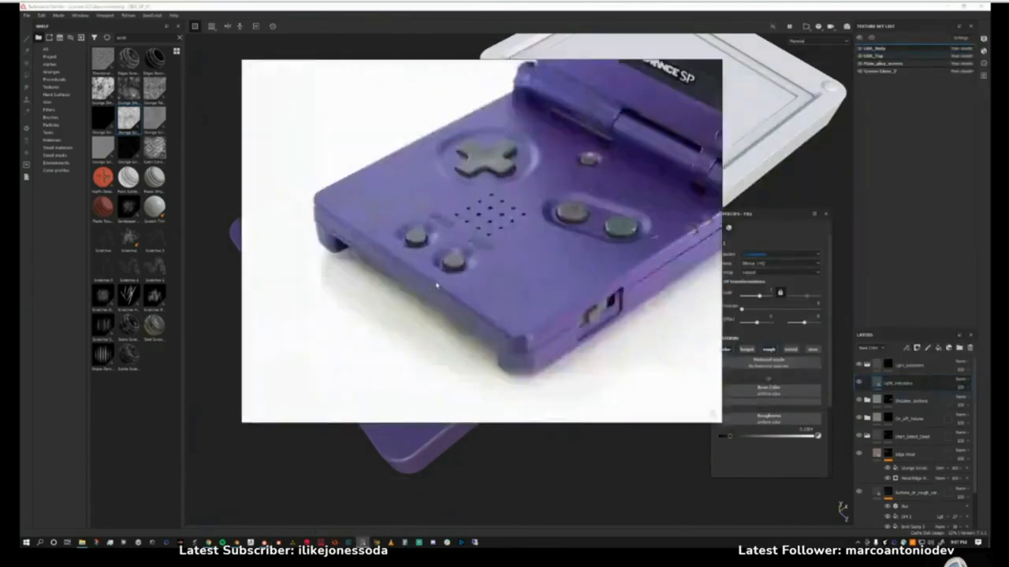
middle_click_drag(460, 264, 412, 305)
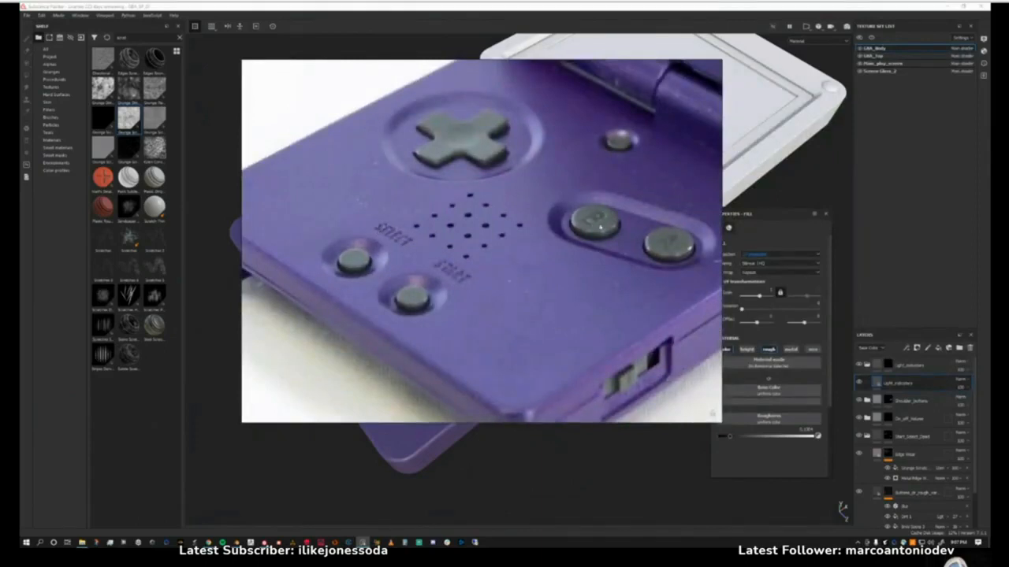
scroll(489, 286, "down", 5)
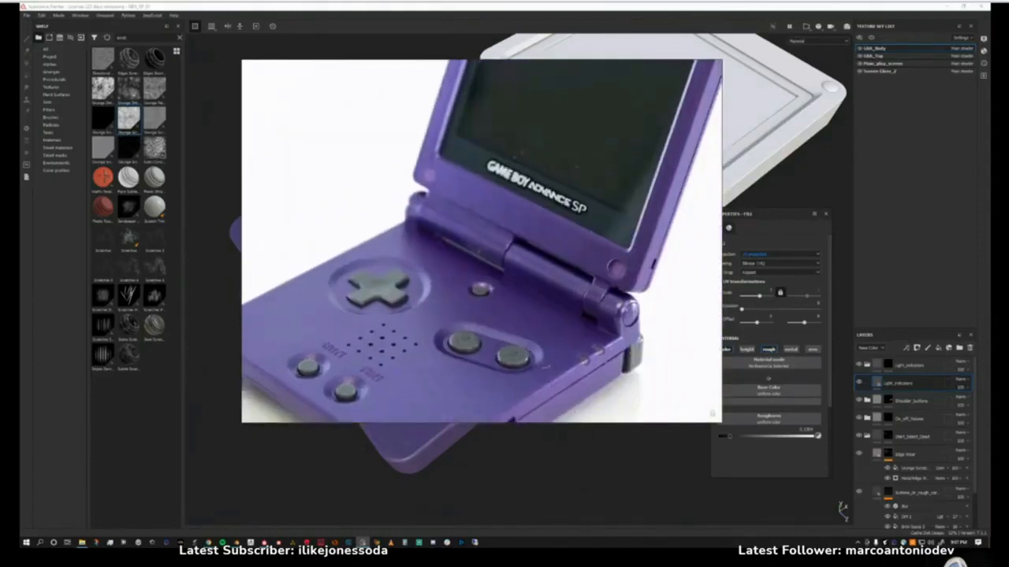
scroll(505, 233, "down", 3)
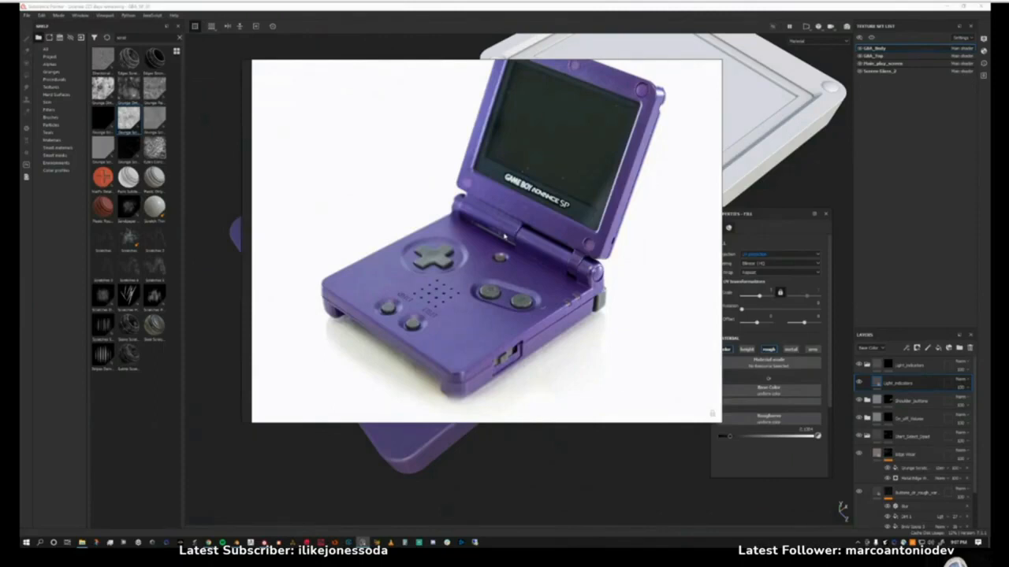
Study the D-pad, speaker holes, and Select and Start lettering up close in the purple console's reference photo.
scroll(433, 284, "up", 1)
scroll(427, 299, "up", 1)
middle_click_drag(422, 306, 394, 261)
scroll(427, 286, "up", 2)
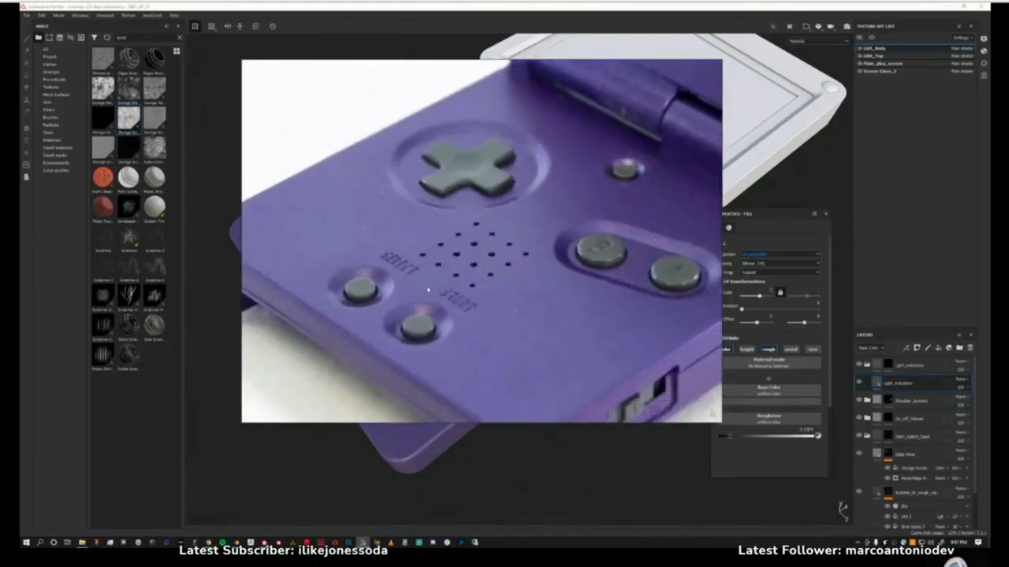
scroll(428, 290, "down", 1)
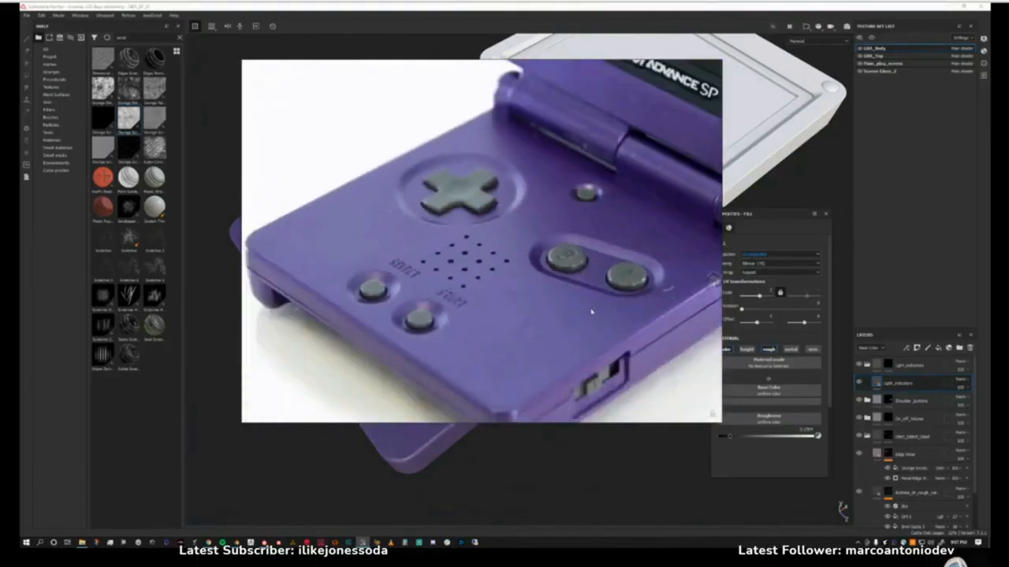
scroll(591, 312, "down", 2)
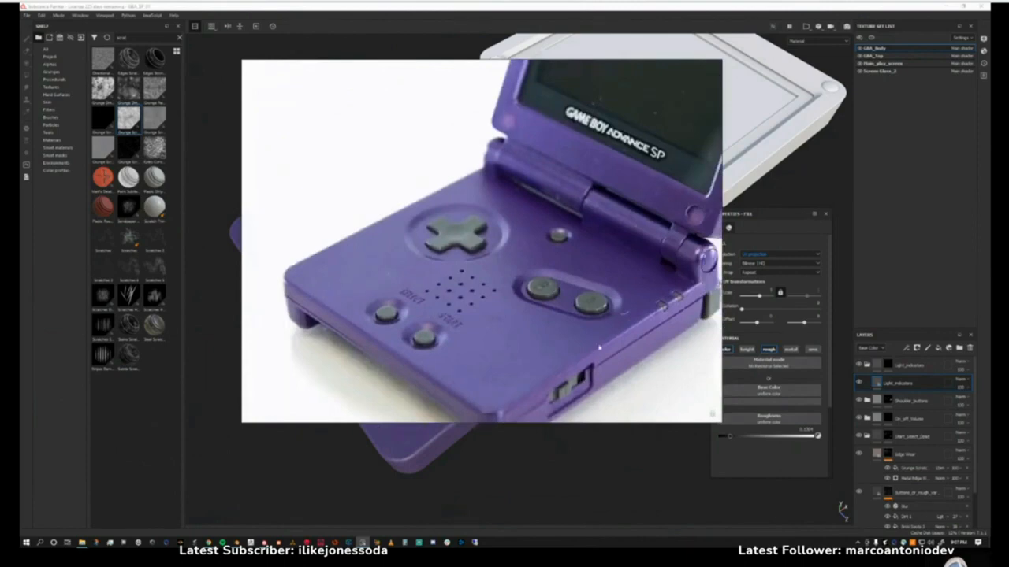
scroll(563, 327, "down", 1)
scroll(563, 327, "up", 4)
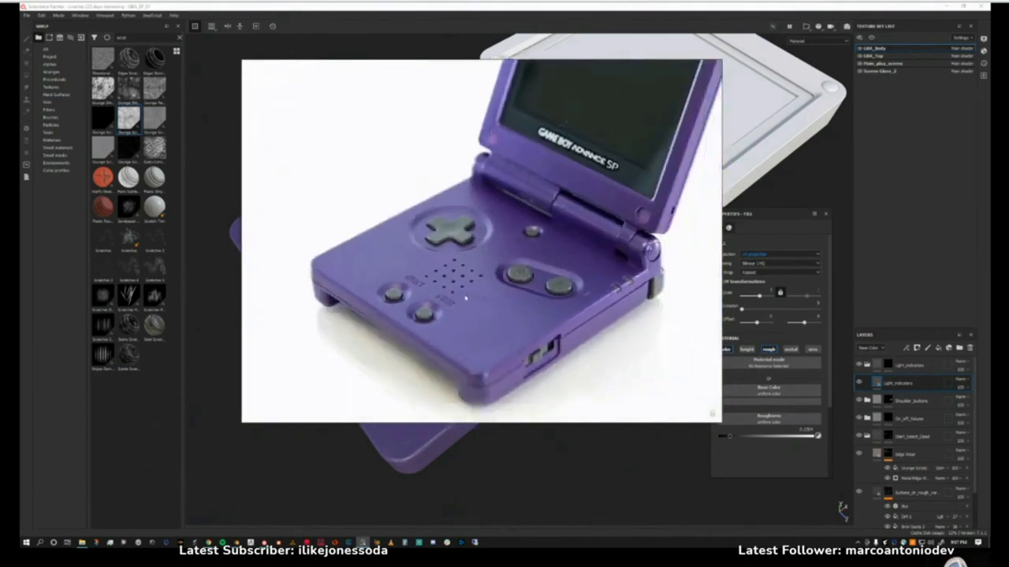
scroll(446, 262, "up", 3)
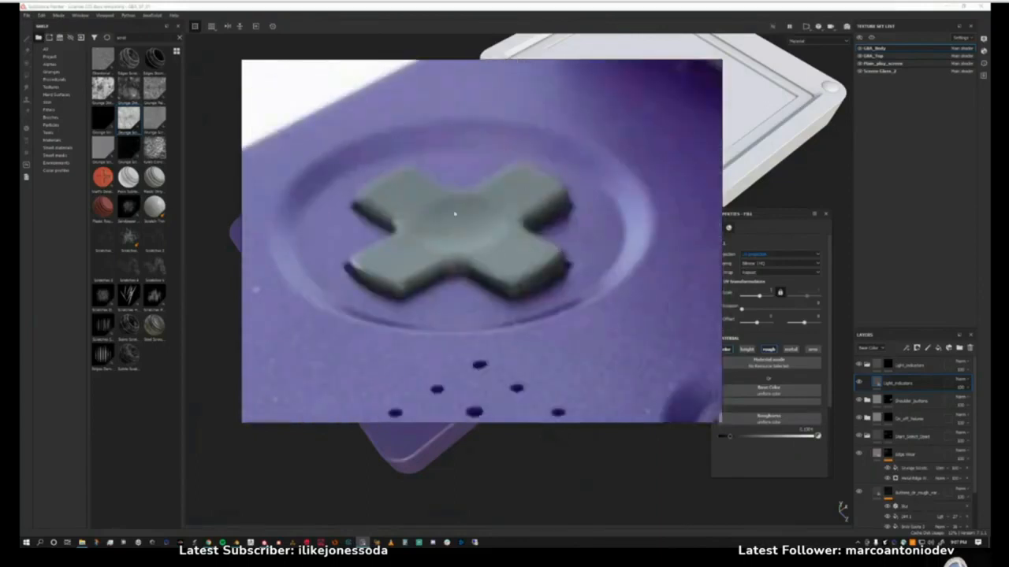
Examine the D-pad, speaker holes, and A and B buttons in the purple console's reference photo, and move the board off screen.
scroll(527, 257, "down", 1)
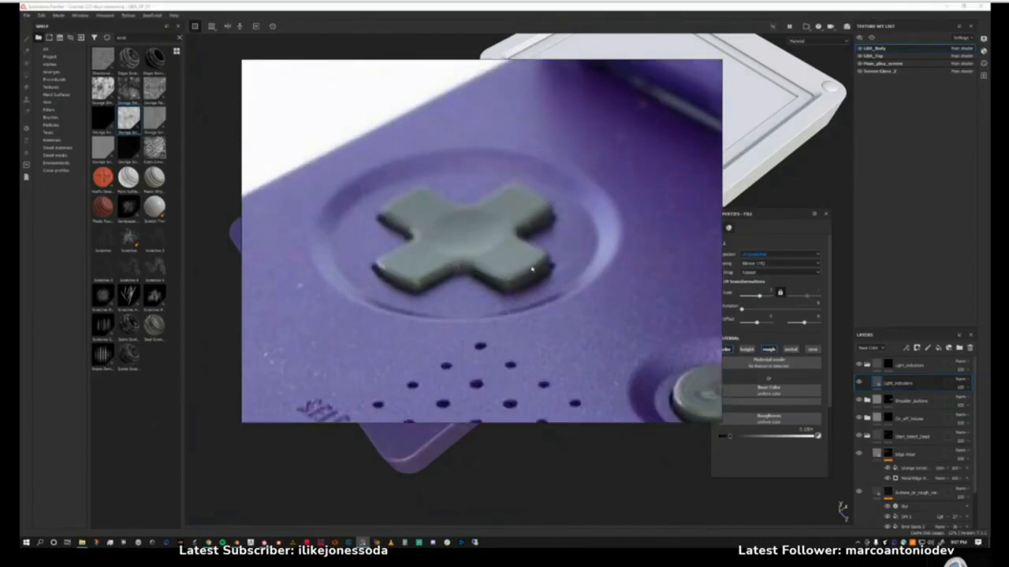
right_click_drag(495, 231, 506, 251)
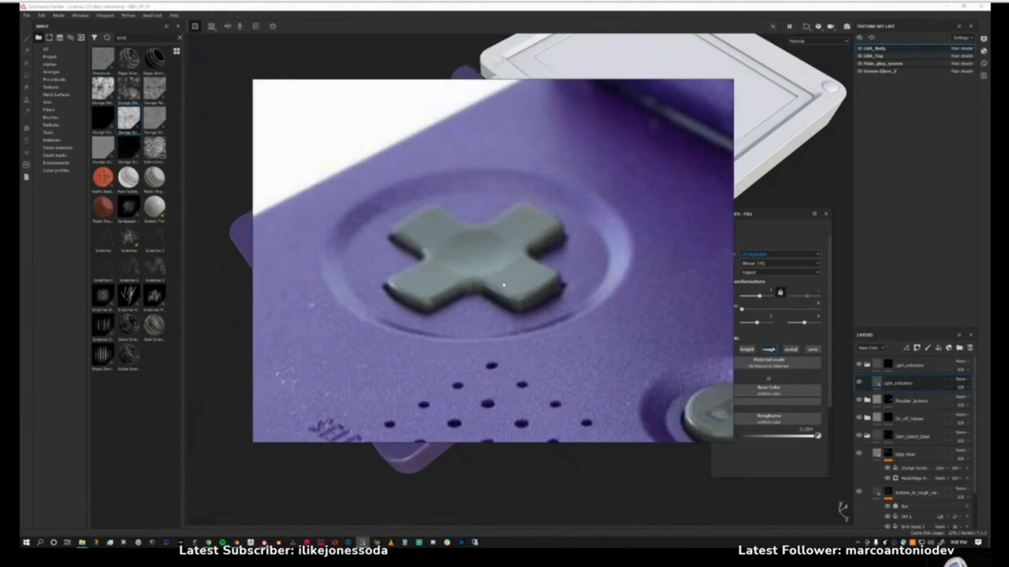
scroll(492, 291, "down", 5)
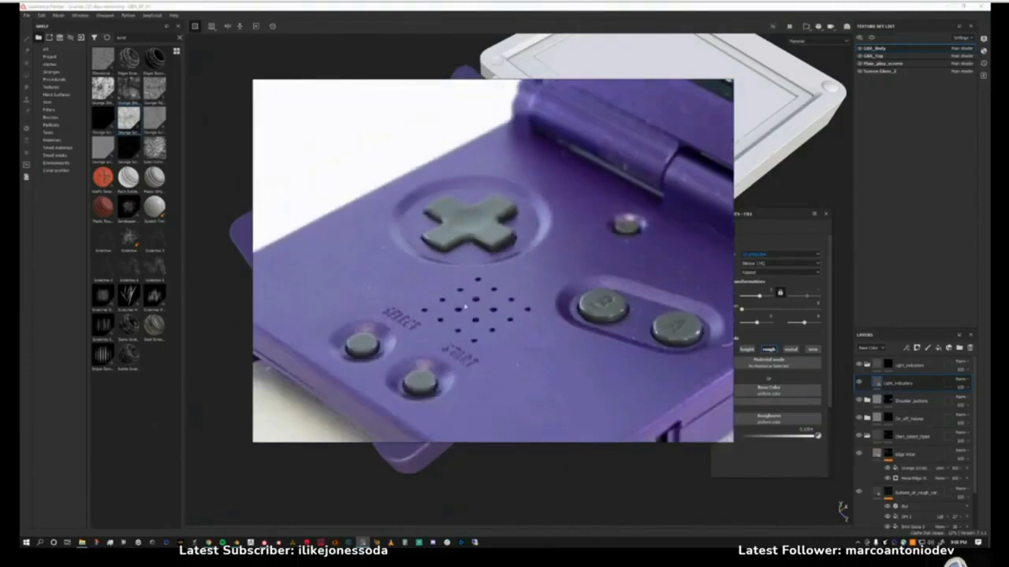
scroll(463, 309, "down", 2)
scroll(447, 294, "up", 3)
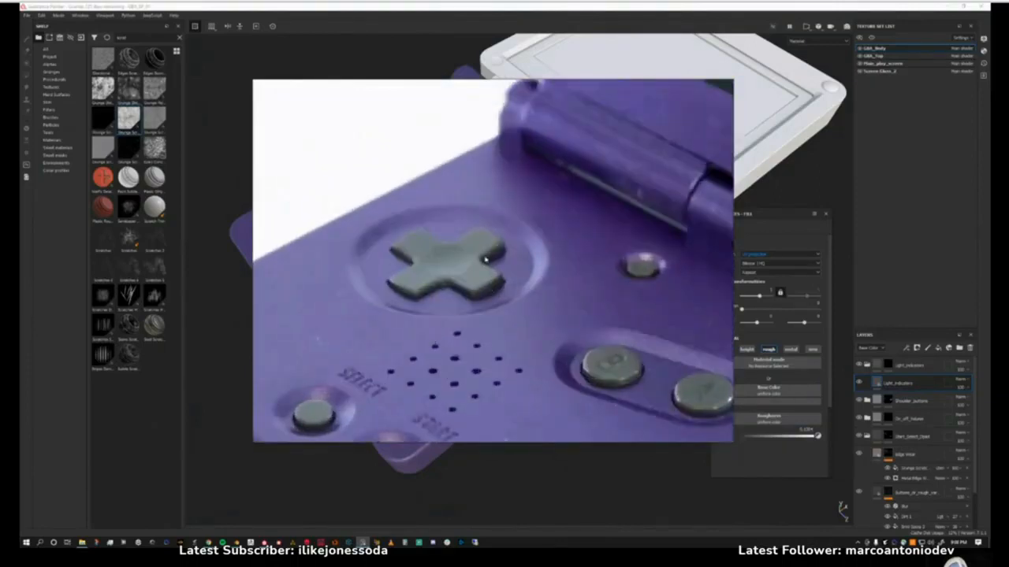
mouse_move(486, 259)
right_mouse_down()
mouse_move(561, 270)
mouse_move(1008, 215)
right_mouse_up()
Switch to Blender, turn the console model to its underside, and unhide the screws and the other hidden parts.
left_click(237, 543)
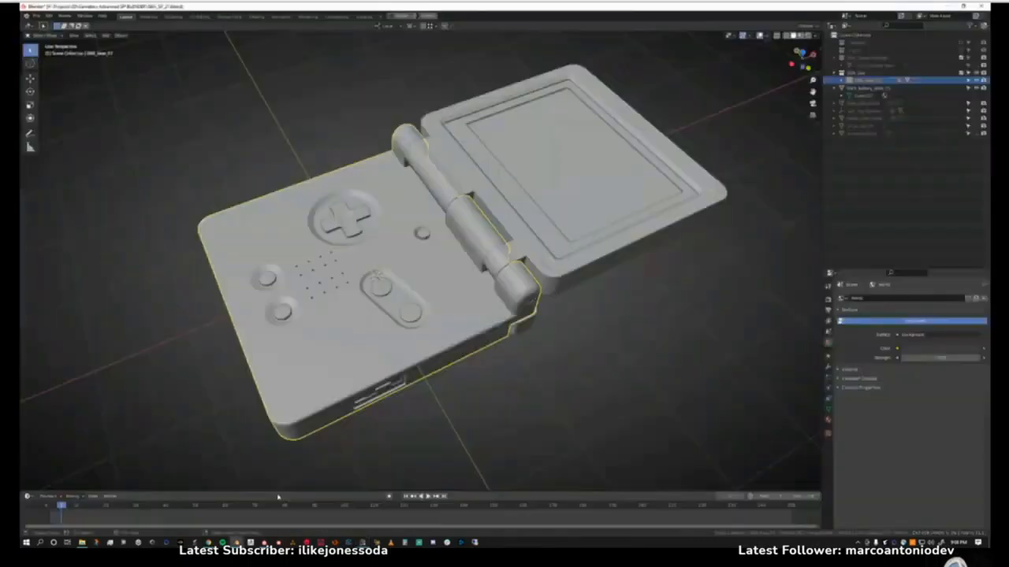
left_click(442, 410)
middle_click_drag(442, 410, 435, 287)
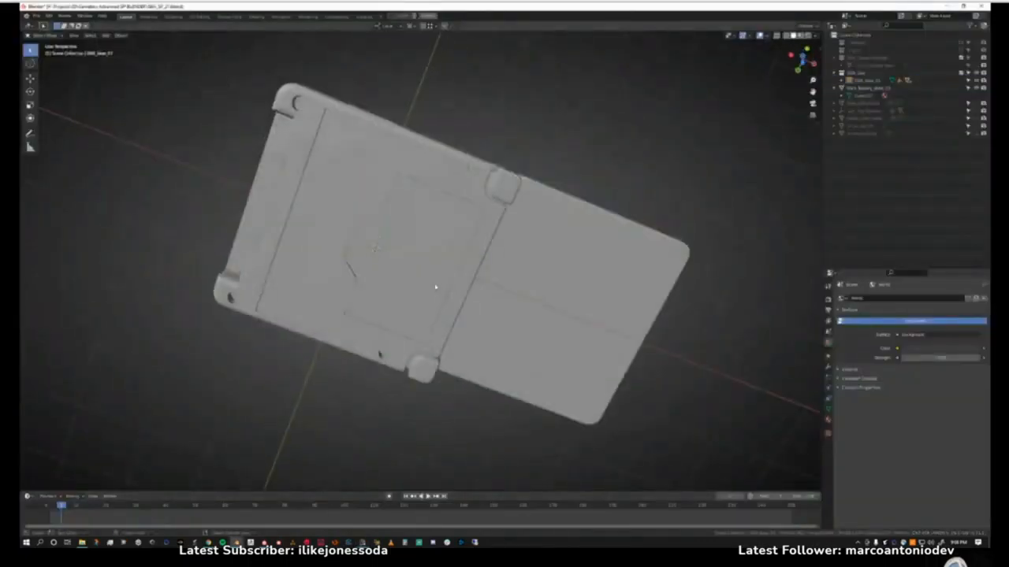
key("a")
left_click(489, 128)
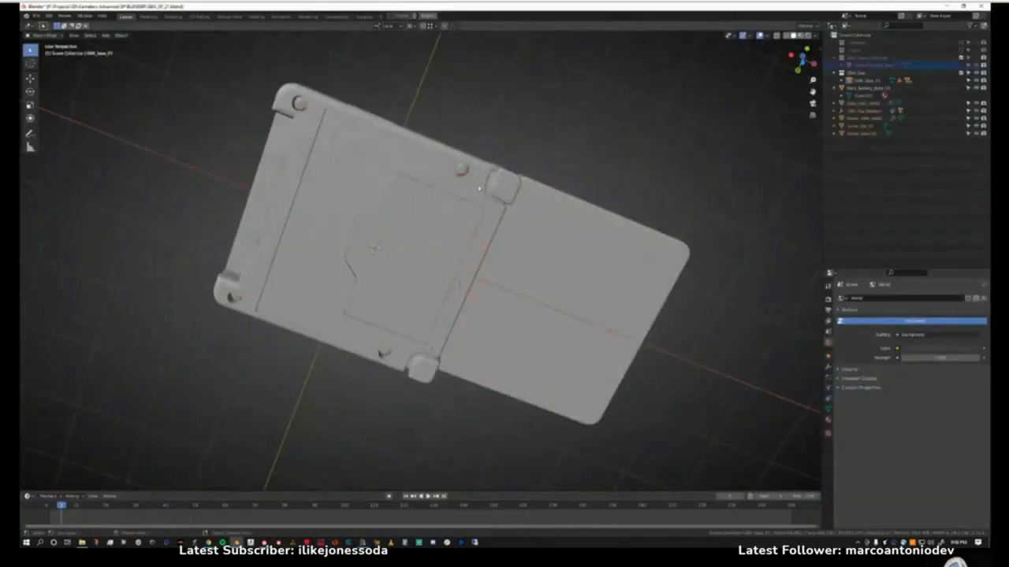
Isolate the main back screws in local view, inspect their slotted heads up close and side-on, and return to the full model.
middle_click_drag(452, 238, 424, 244, "ctrl")
left_click(435, 238)
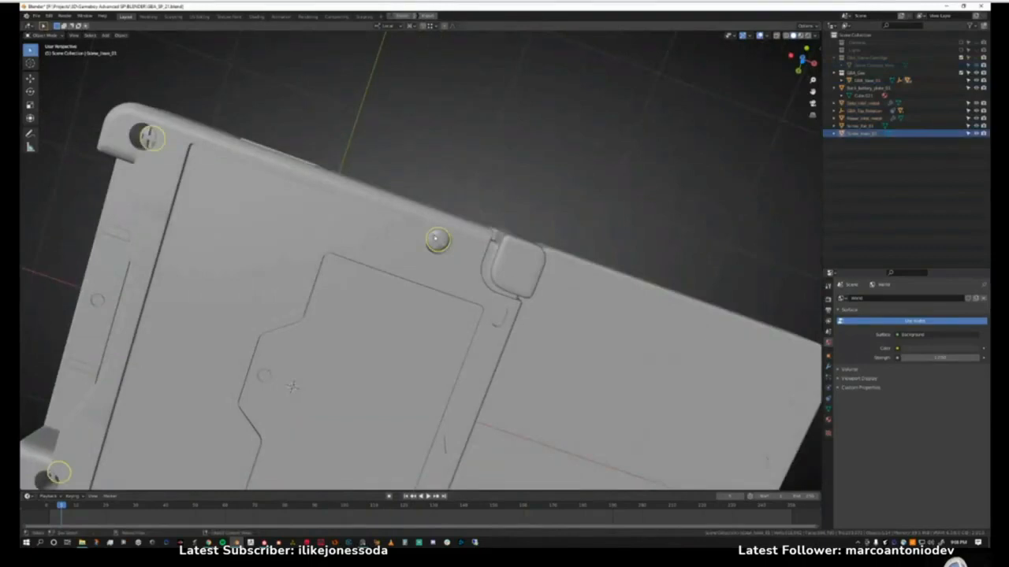
key("slash")
left_click(450, 221)
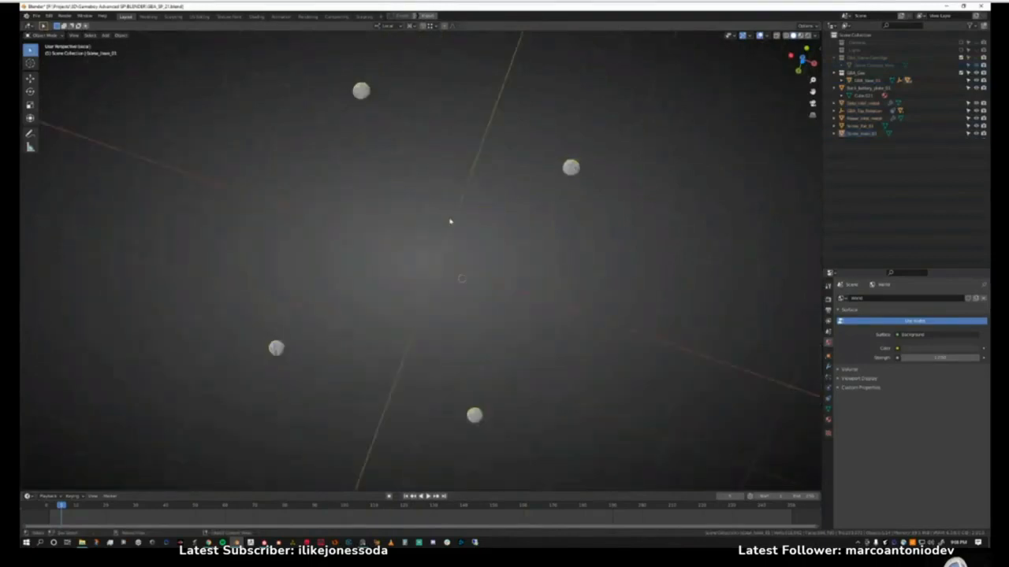
scroll(459, 224, "up", 4)
middle_click_drag(532, 211, 334, 347, "shift")
scroll(455, 273, "up", 2)
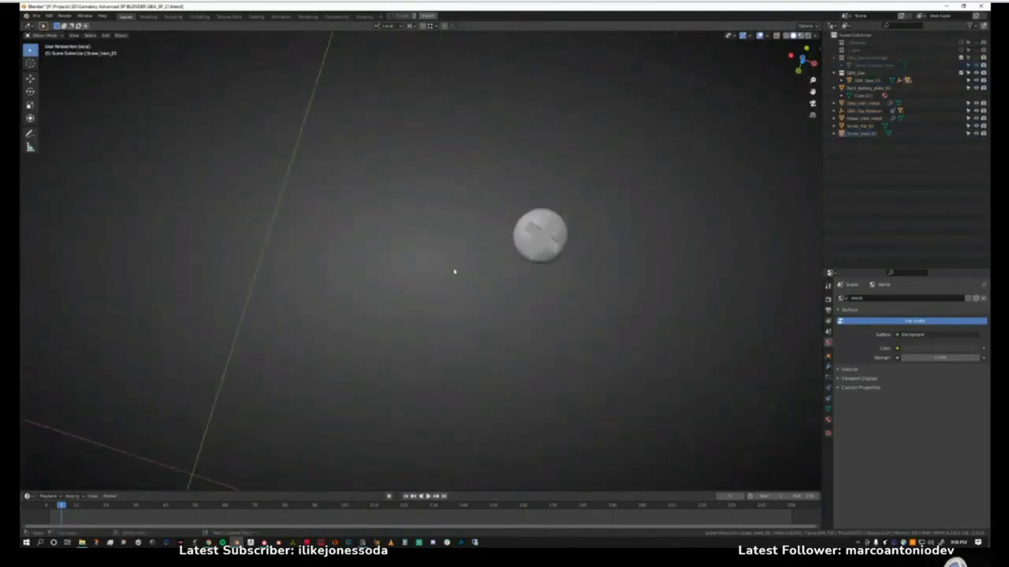
middle_click_drag(455, 273, 499, 251)
left_click(508, 197)
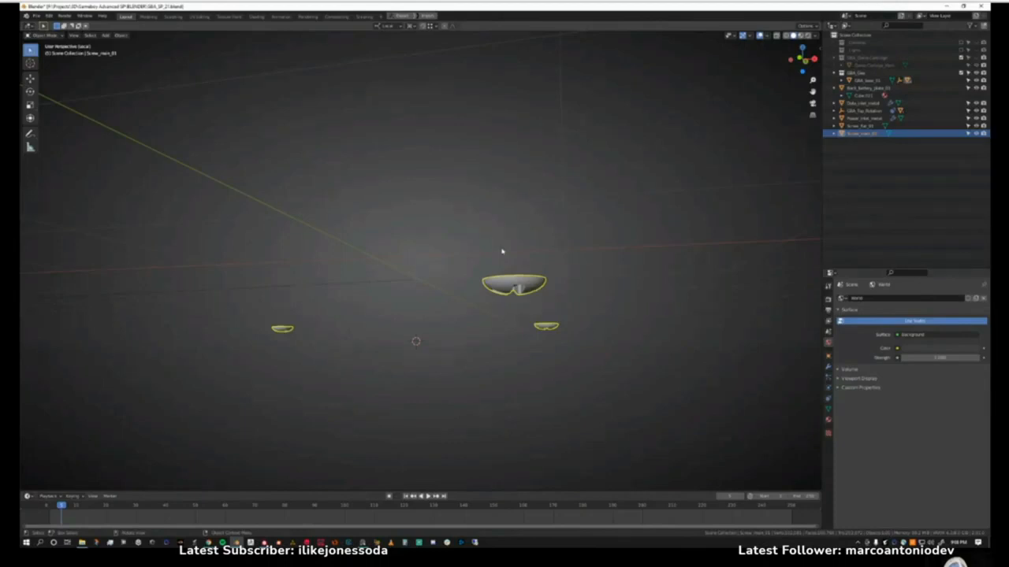
key("KP_Divide")
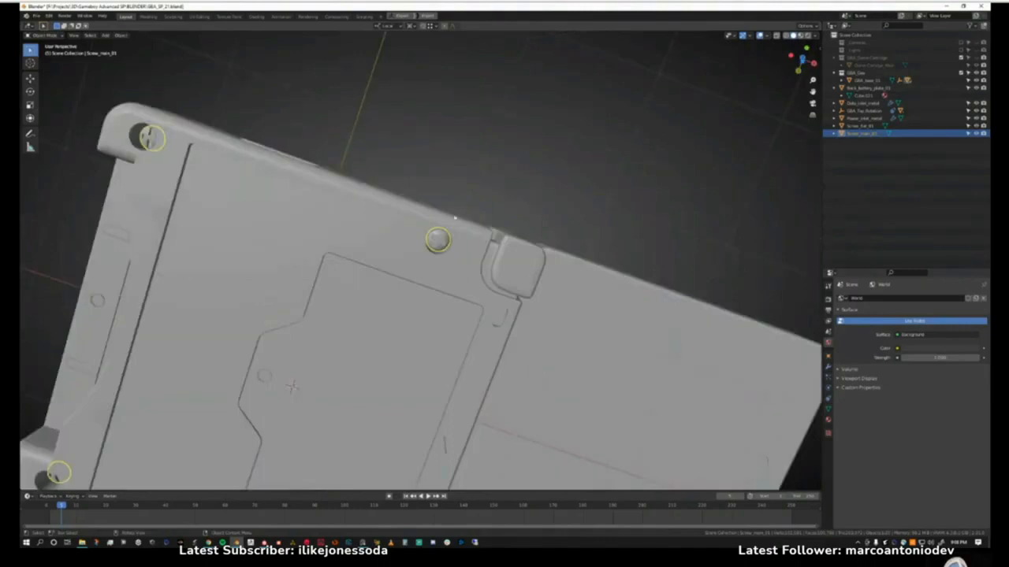
Inspect how the screws sit in the recesses and battery cover on the console's underside, and return to its top side.
middle_click_drag(454, 236, 426, 208)
middle_click_drag(220, 268, 334, 300)
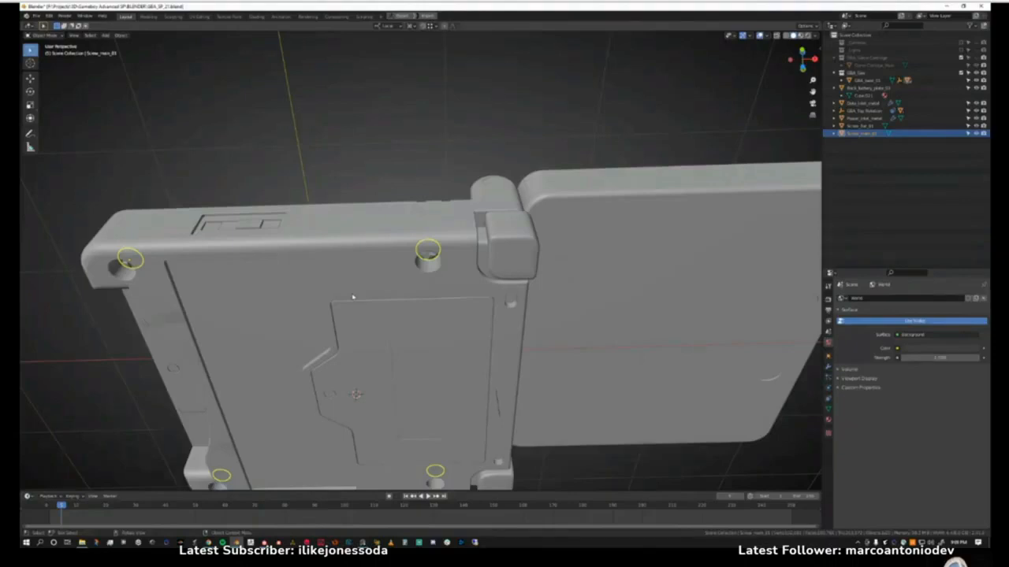
middle_click_drag(353, 297, 417, 231)
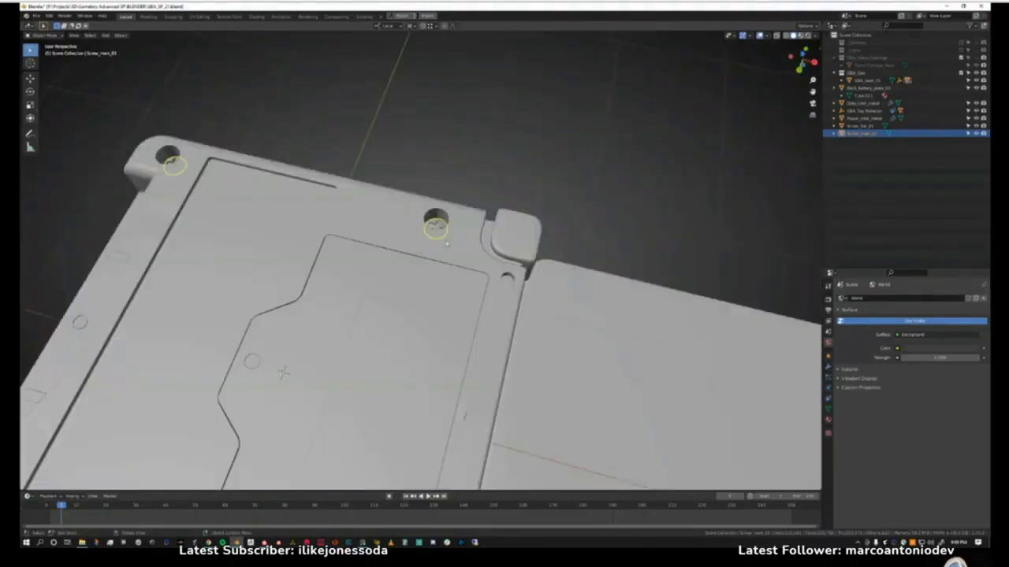
left_click(247, 362)
middle_click_drag(247, 362, 229, 316, "shift")
middle_click_drag(452, 356, 533, 279)
left_click(532, 364)
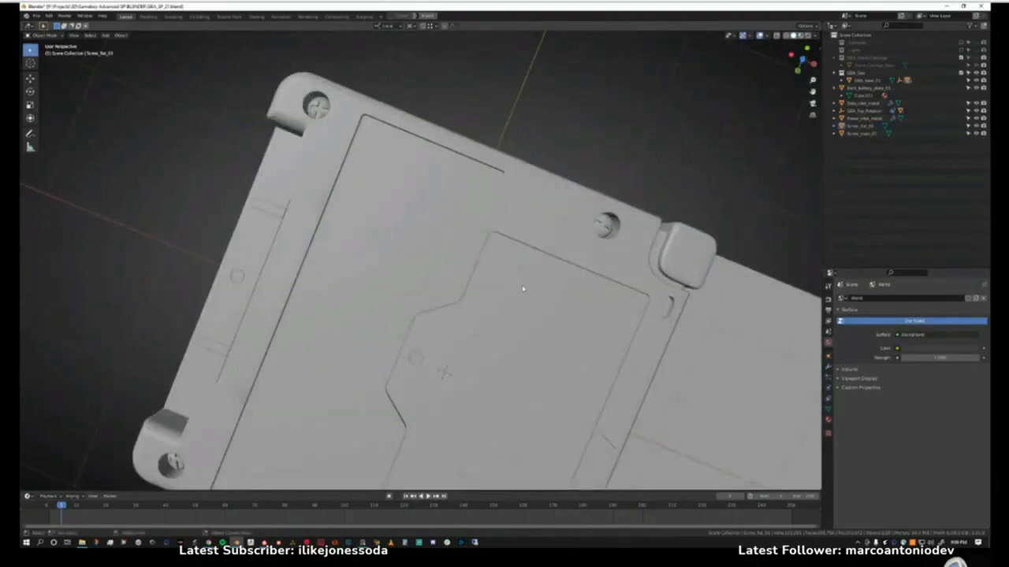
middle_click_drag(522, 289, 465, 379)
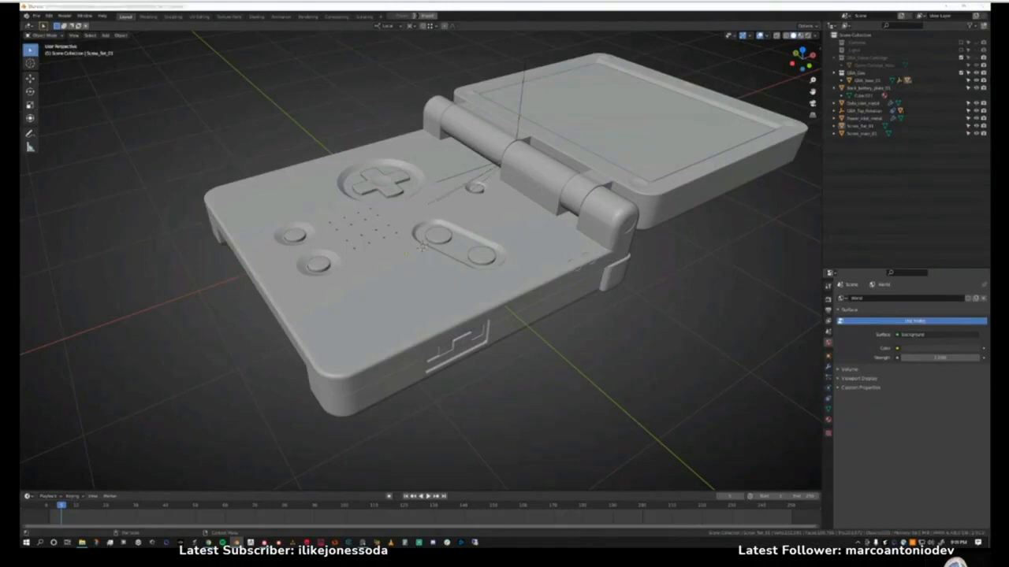
Bring the reference board over the model, look across the cartridge and console photos, and move the board off screen again.
right_click_drag(988, 285, 398, 313)
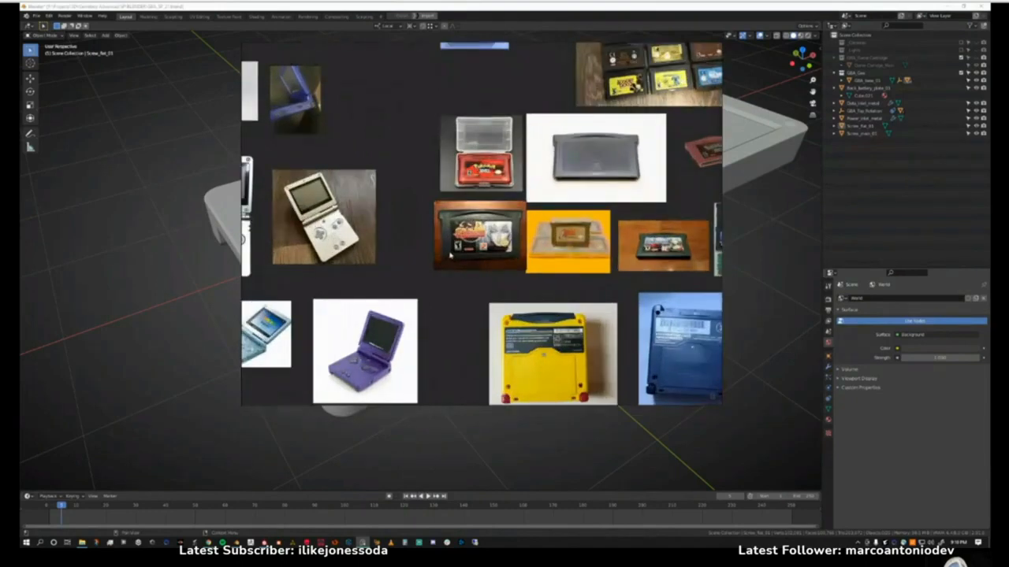
middle_click_drag(493, 251, 476, 254)
right_click_drag(475, 253, 989, 346)
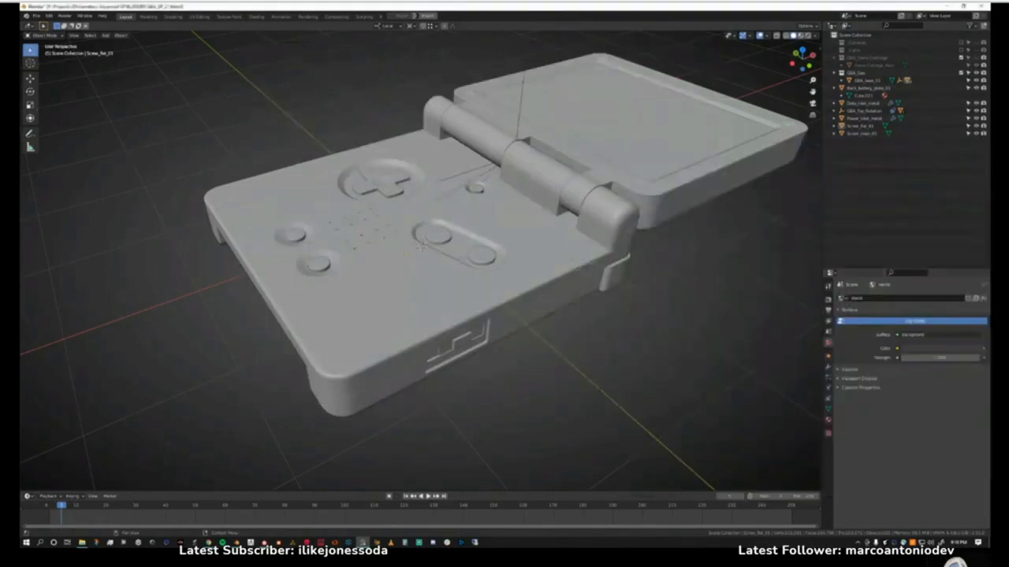
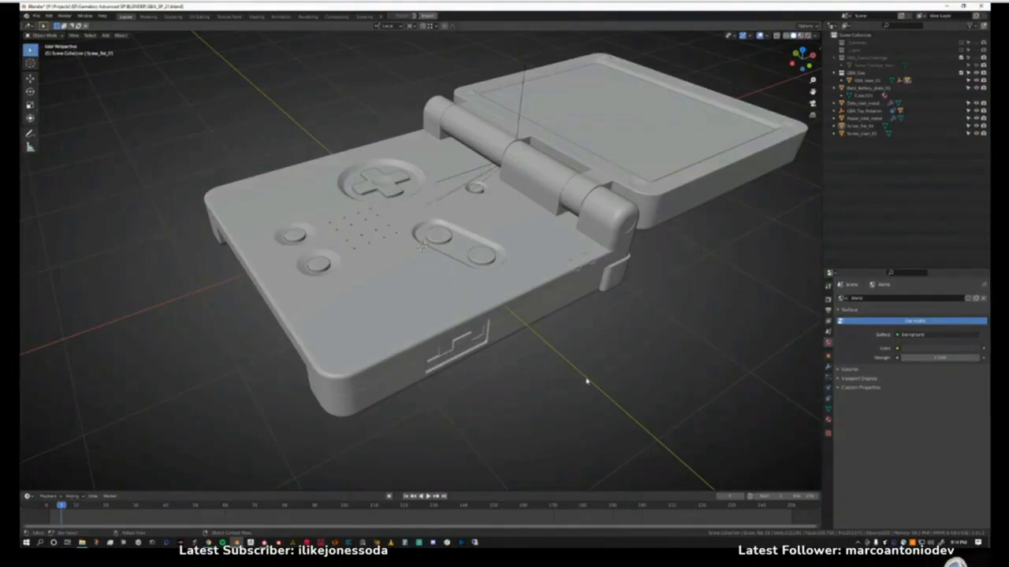
scroll(438, 392, "down", 3)
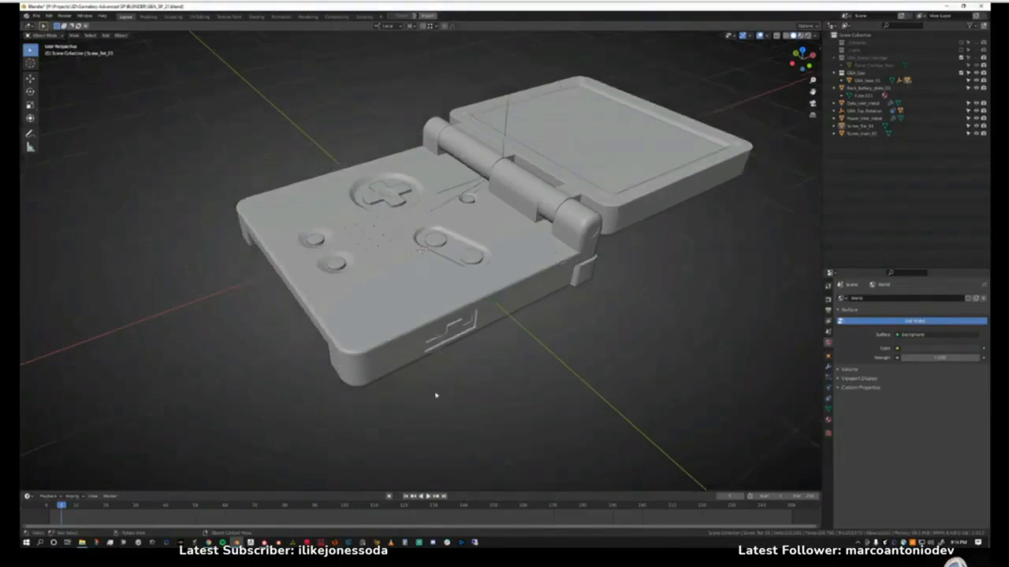
middle_click_drag(439, 391, 451, 356)
mouse_move(451, 357)
middle_mouse_down()
mouse_move(428, 295)
mouse_move(453, 347)
middle_mouse_up()
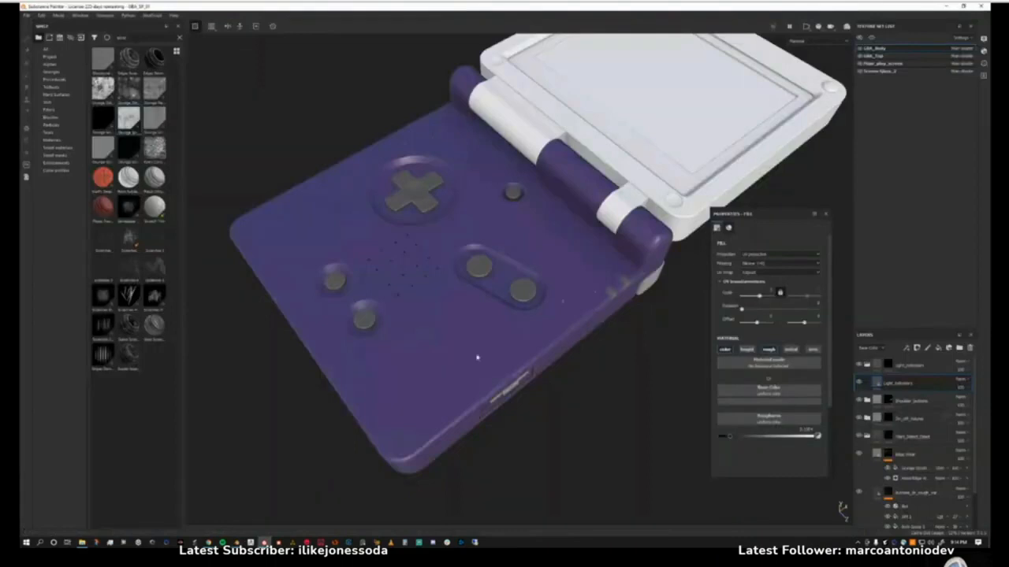
mouse_move(505, 331)
left_mouse_down("alt")
mouse_move(528, 351)
mouse_move(546, 342)
mouse_move(427, 354)
mouse_move(407, 341)
mouse_move(557, 348)
left_mouse_up("alt")
Switch to Substance Painter, enlarge the layer stack area, and collapse the Light_indicators and Start_Select_Dpad folders.
mouse_move(771, 215)
left_mouse_down()
mouse_move(782, 244)
mouse_move(785, 228)
left_mouse_up()
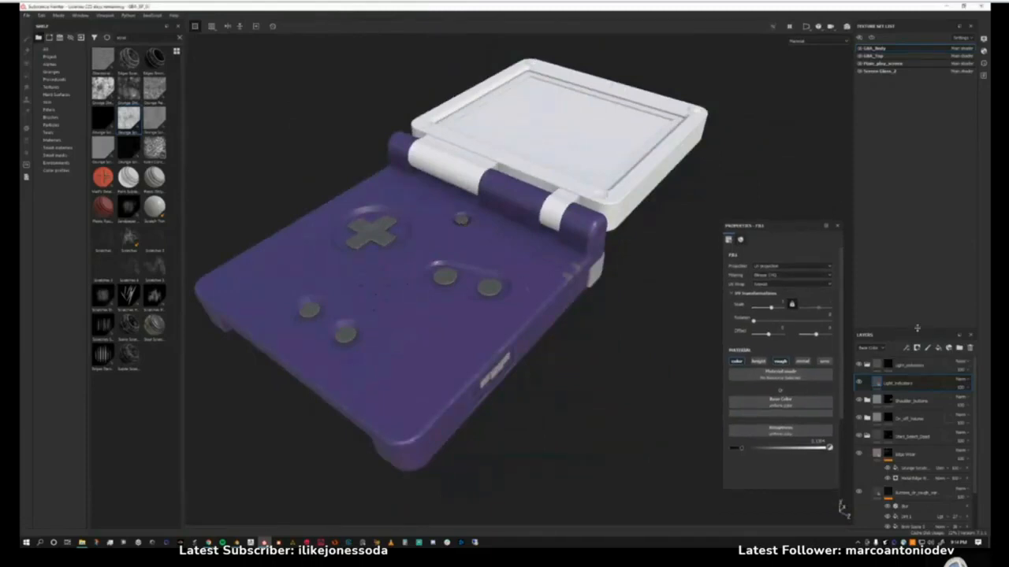
left_click_drag(918, 331, 917, 212)
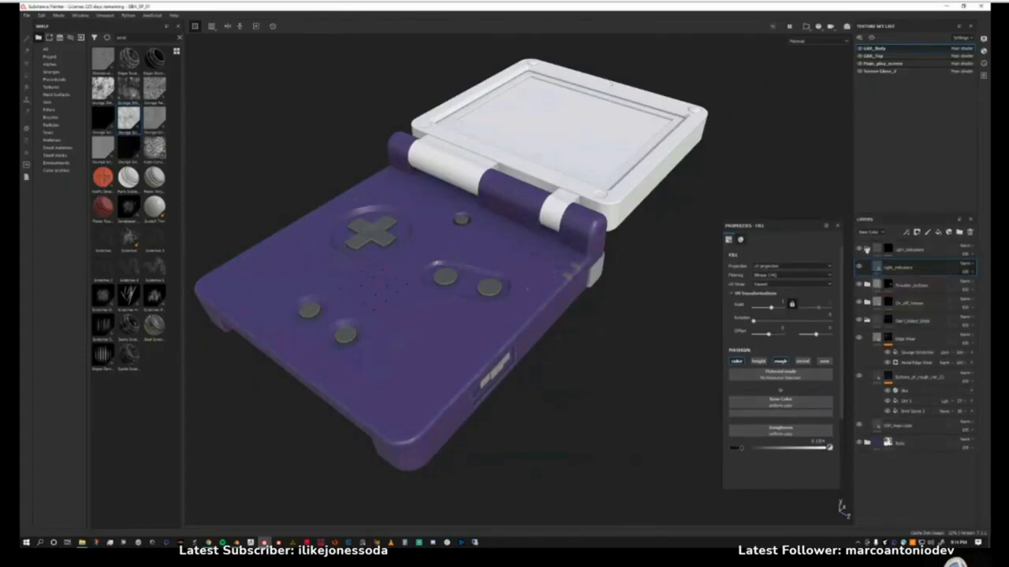
left_click(866, 251)
left_click(866, 302)
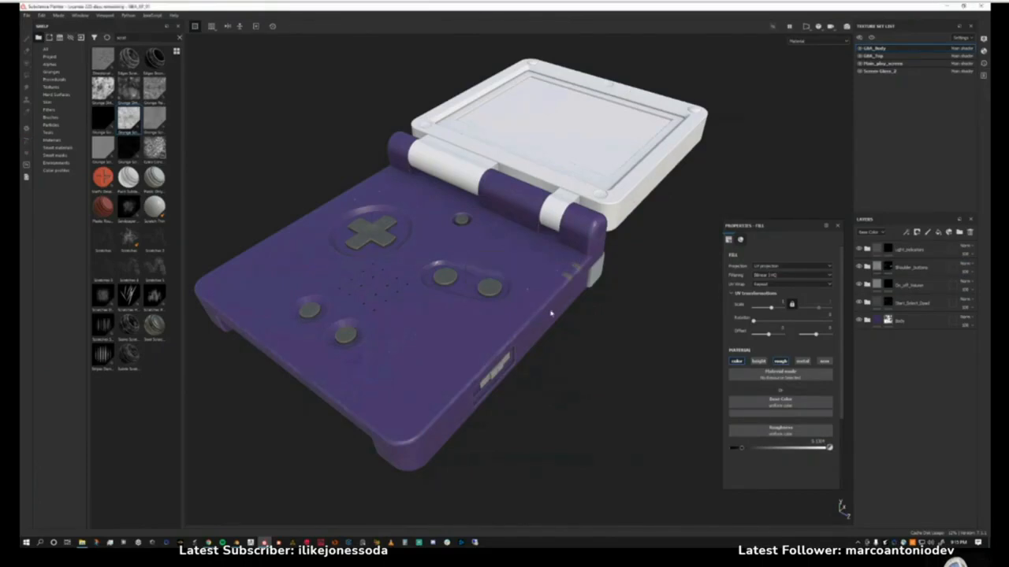
Inspect the textured console's button face, side edges, rear and underside, and return to a three-quarter view of its top.
right_click_drag(468, 317, 487, 314, "shift")
left_click_drag(487, 313, 487, 387, "alt")
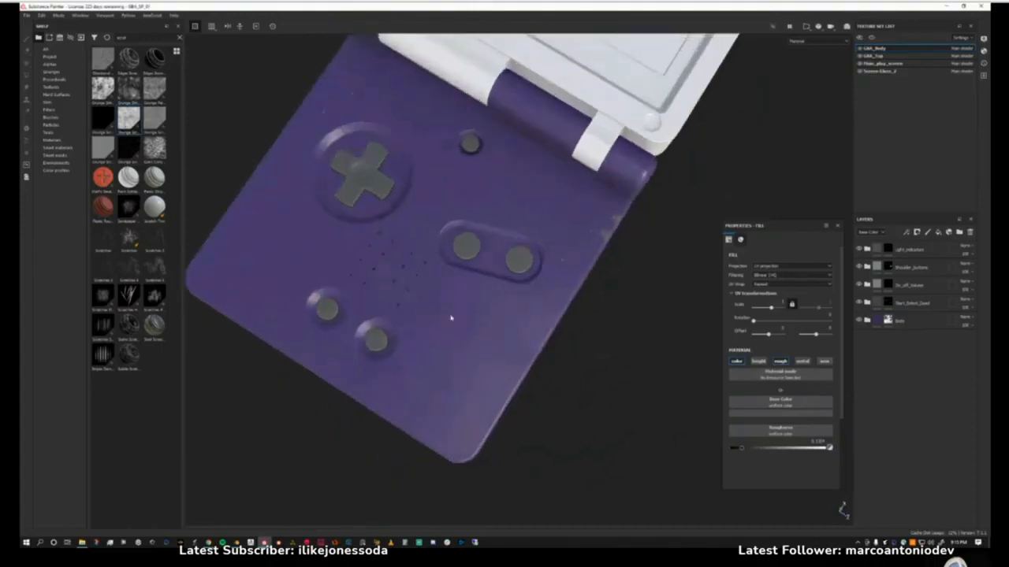
left_click_drag(450, 317, 478, 255, "alt")
left_click_drag(495, 185, 502, 295, "alt")
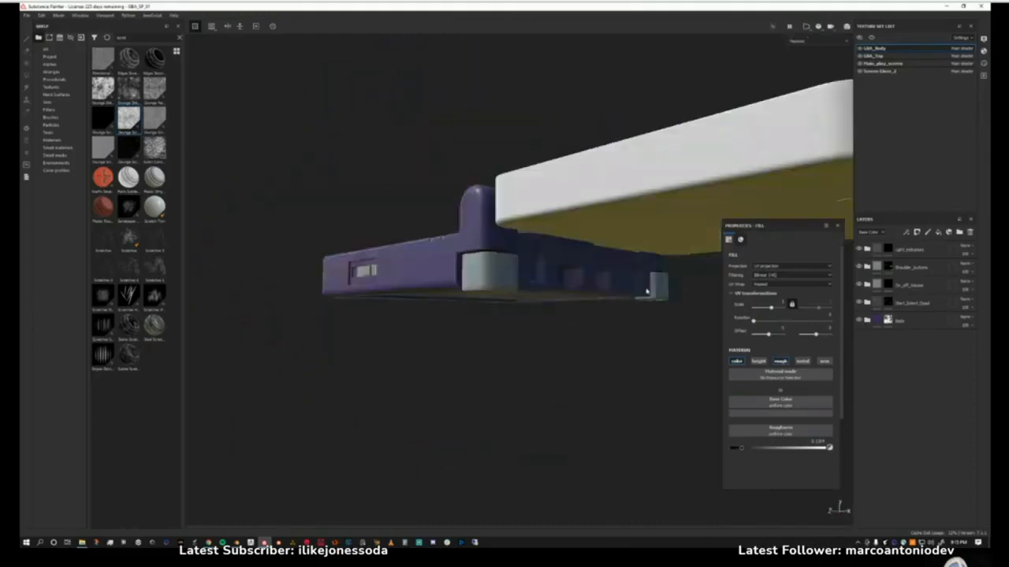
left_click_drag(646, 292, 467, 277, "alt")
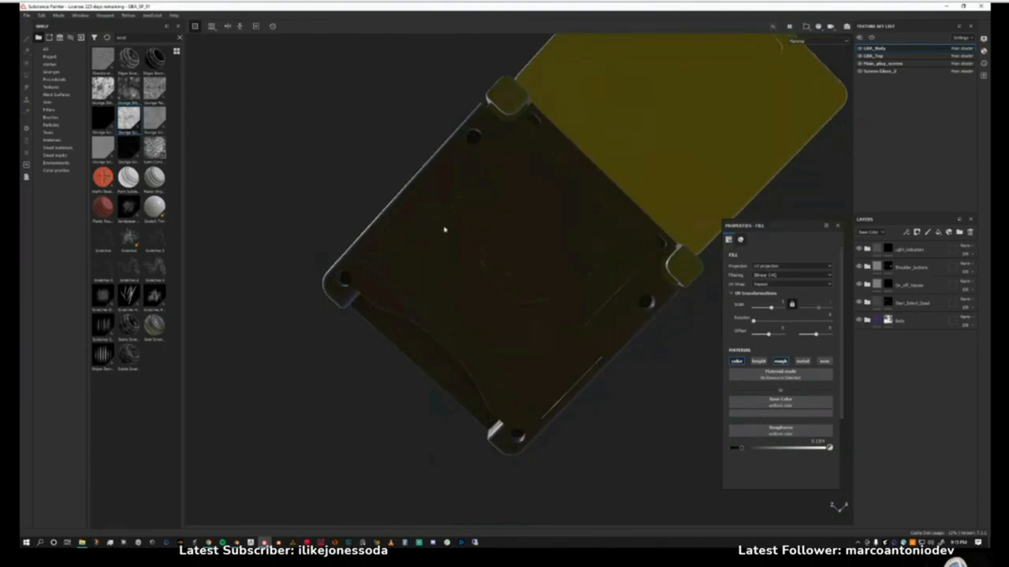
left_click_drag(442, 265, 635, 151, "alt")
left_click_drag(677, 187, 473, 213, "alt")
right_click_drag(473, 215, 460, 254, "alt")
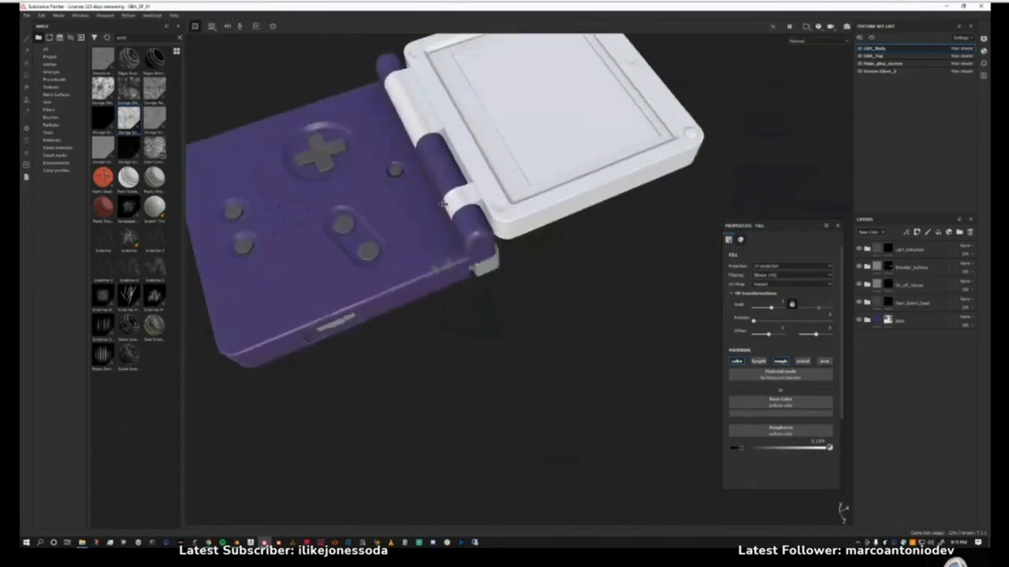
middle_click_drag(461, 254, 509, 333, "alt")
left_click_drag(509, 333, 486, 289, "alt")
middle_click_drag(444, 337, 477, 312, "alt")
mouse_move(477, 312)
left_mouse_down("alt")
mouse_move(466, 315)
mouse_move(487, 303)
left_mouse_up("alt")
Turn on Shadows in the viewport's display settings, check the console's shading from another angle, and close the settings.
left_click(981, 42)
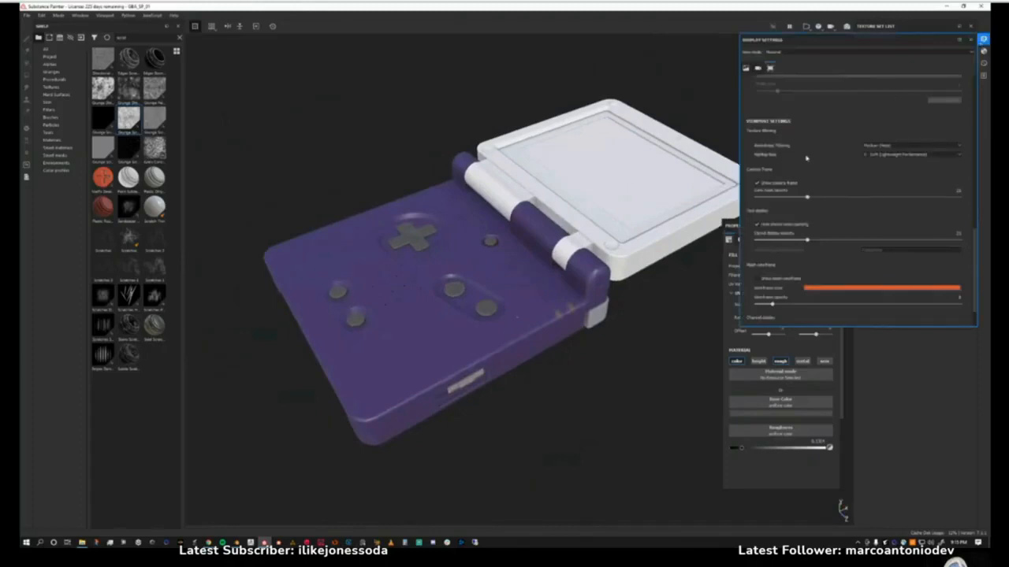
scroll(805, 158, "up", 5)
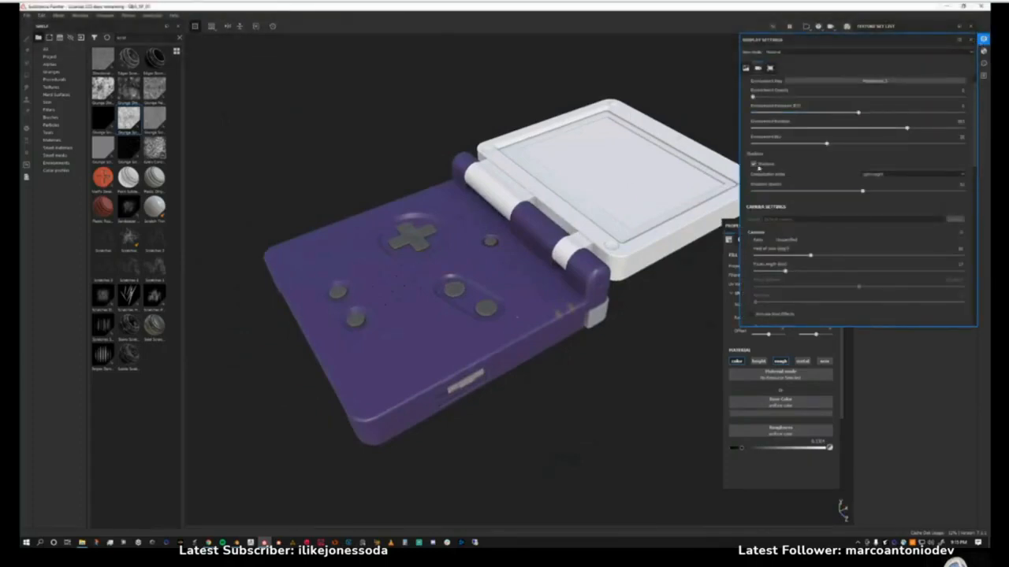
left_click(756, 165)
left_click_drag(505, 213, 693, 226, "alt")
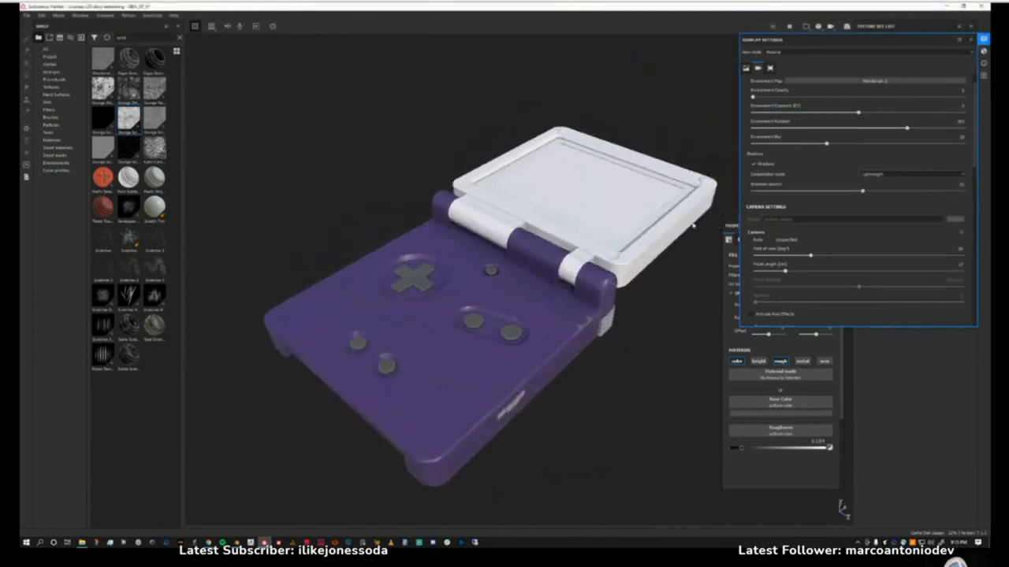
left_click(601, 223)
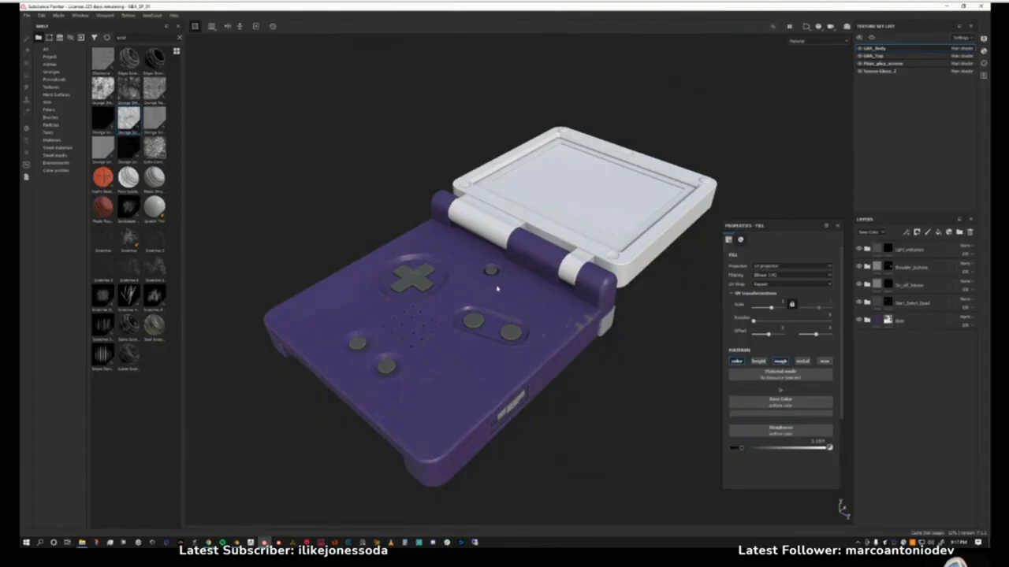
scroll(505, 292, "up", 3)
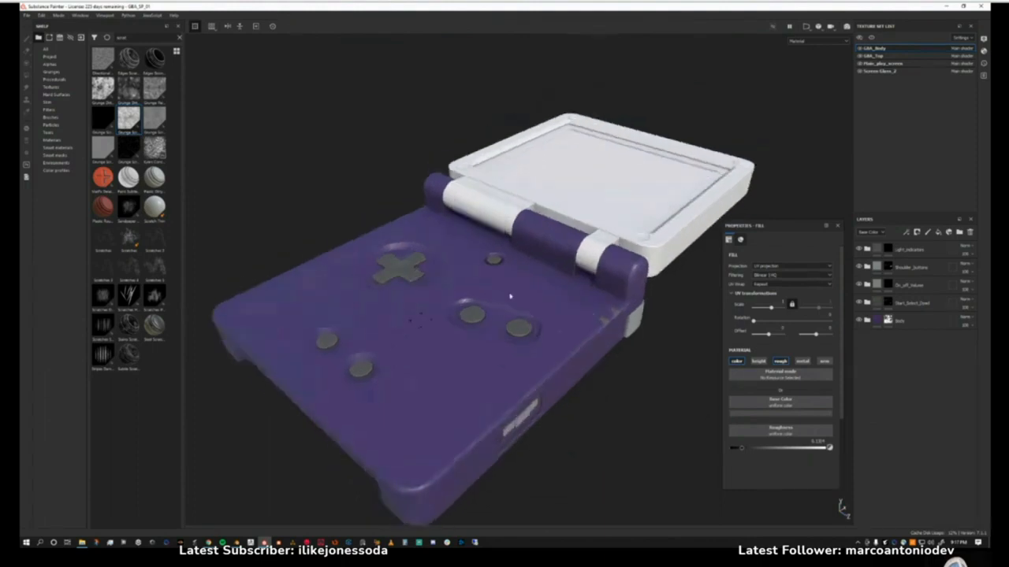
middle_click_drag(510, 296, 521, 268, "alt")
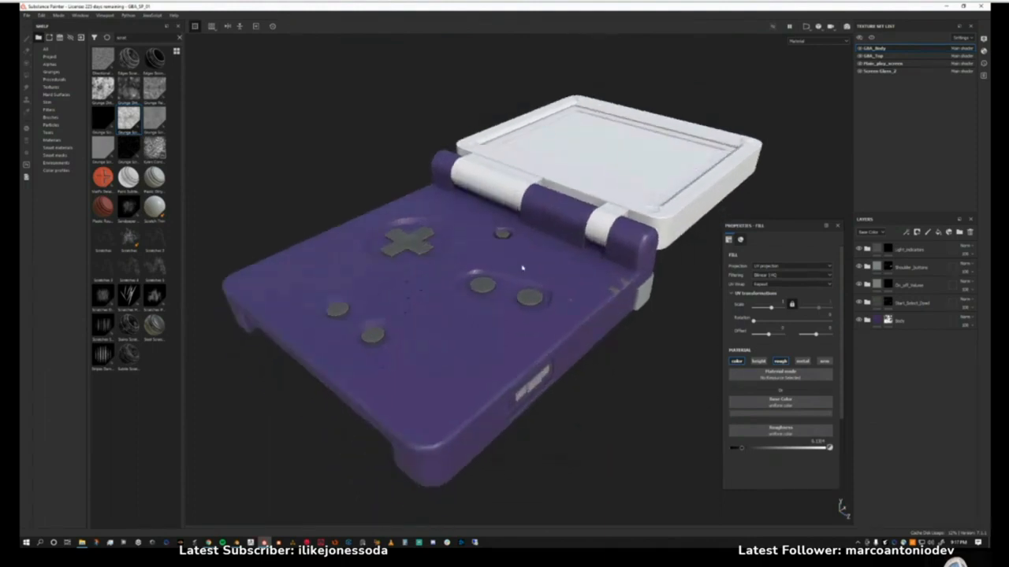
key("XF86AudioLowerVolume")
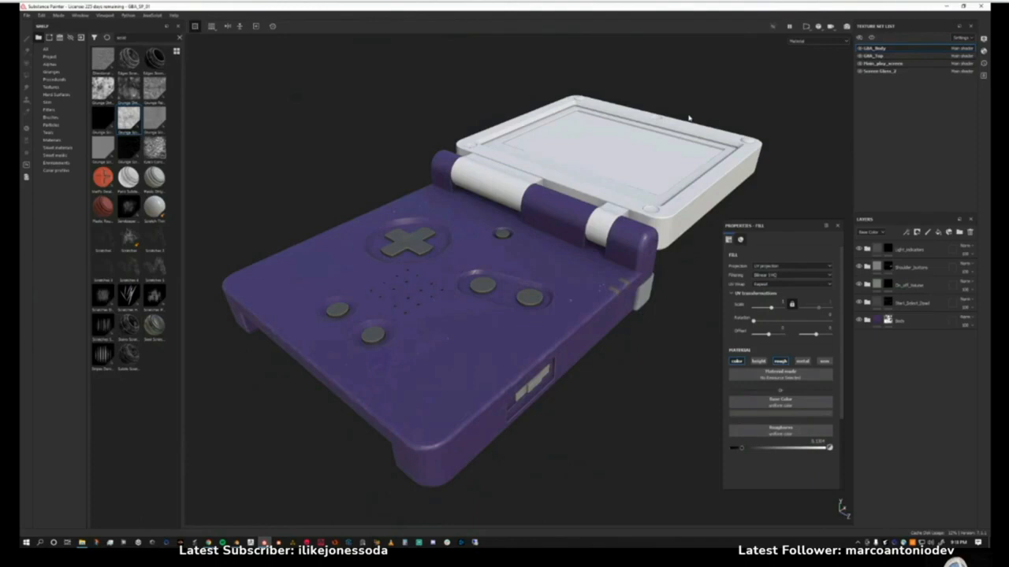
left_click_drag(797, 226, 781, 247)
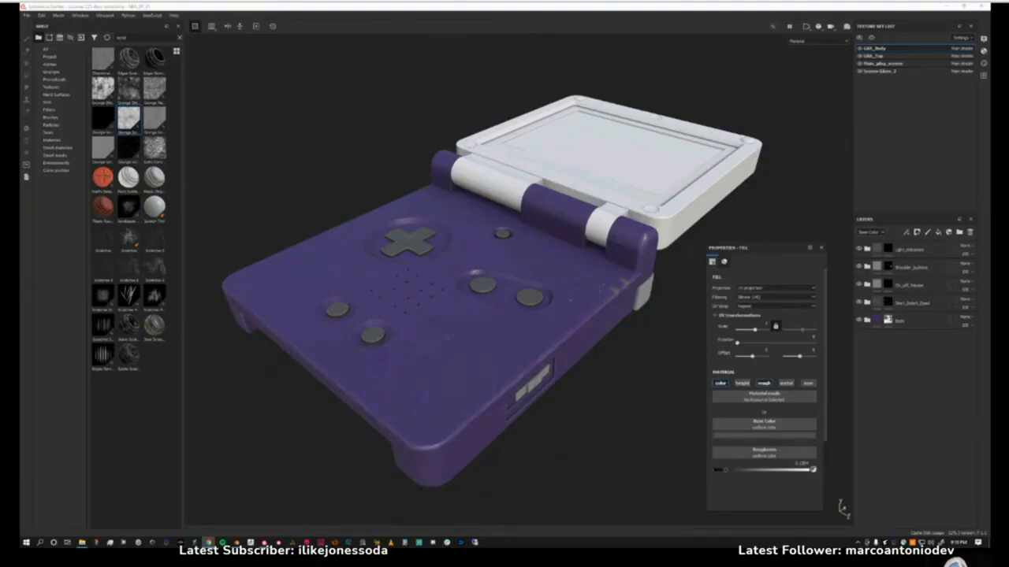
left_click_drag(504, 299, 495, 321, "alt")
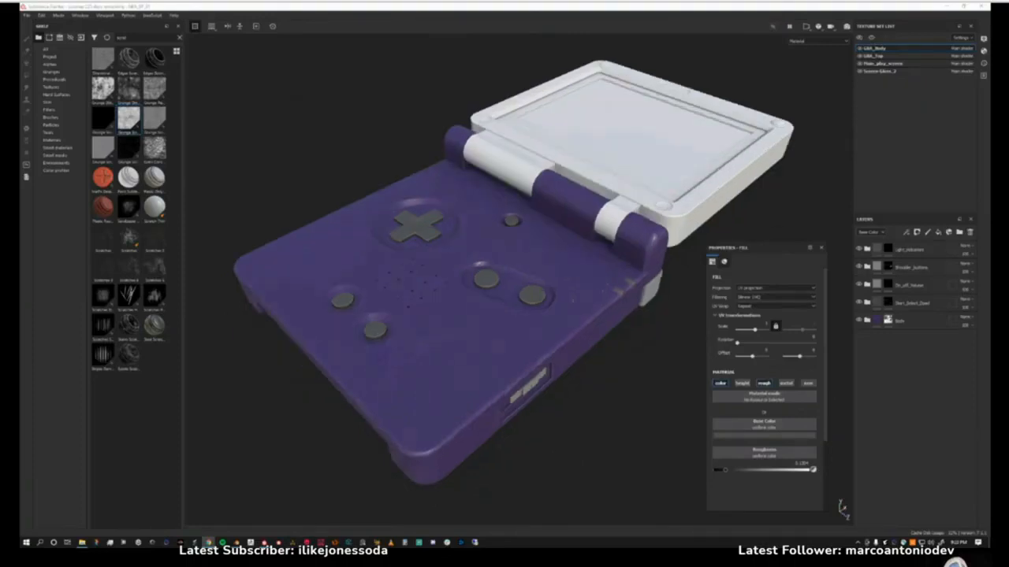